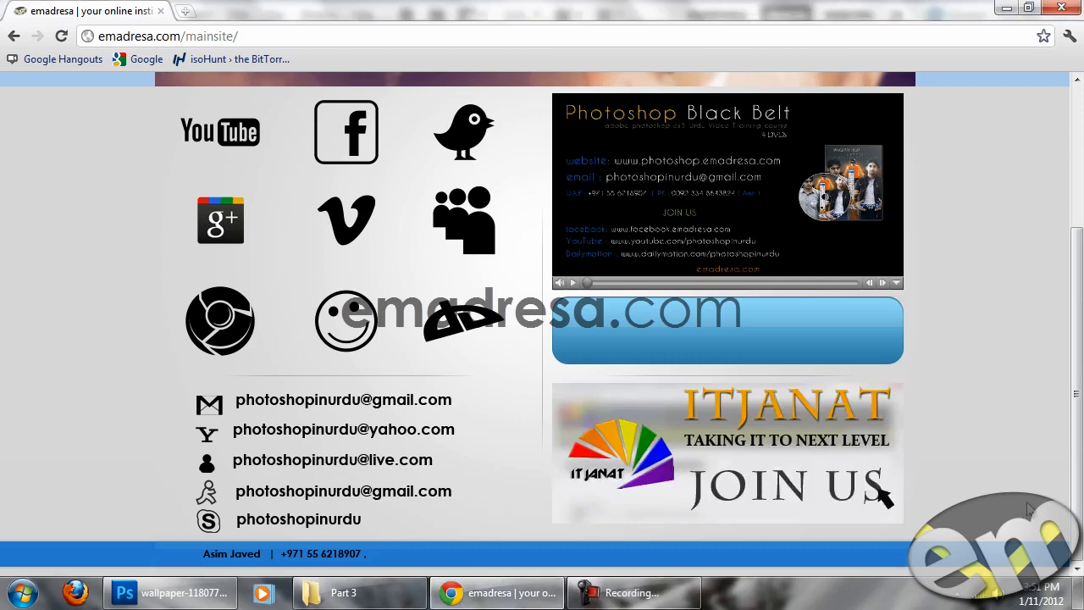
Open wallpaper-1180770 from the Part 3 folder and examine the face, forehead and eyes of the original photo up close
{"action": "scroll", "coordinate": [1026, 509], "scroll_direction": "up", "scroll_amount": 3}
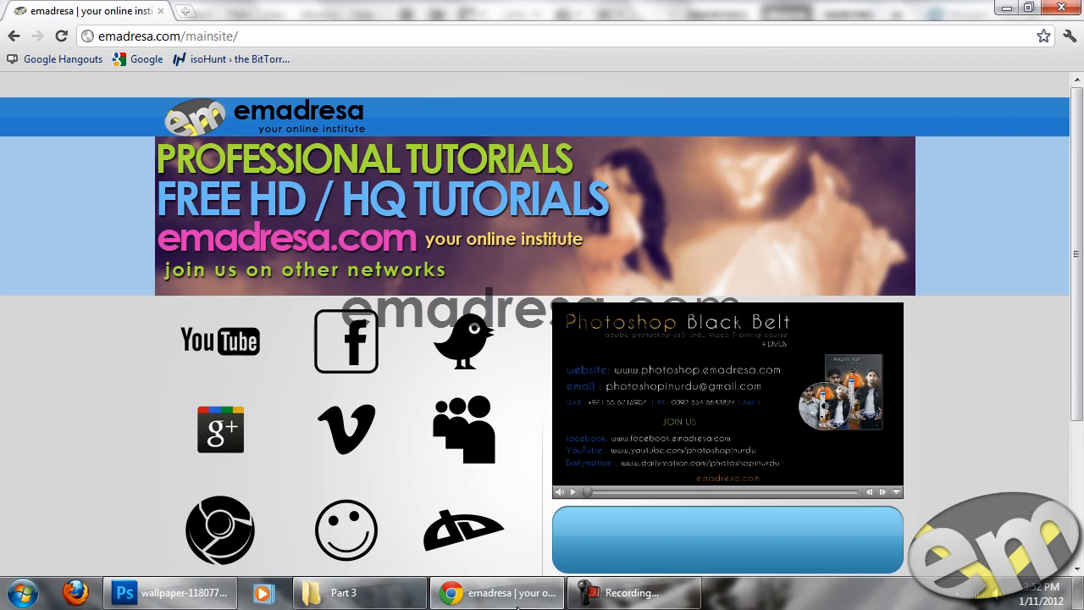
{"action": "left_click", "coordinate": [347, 593]}
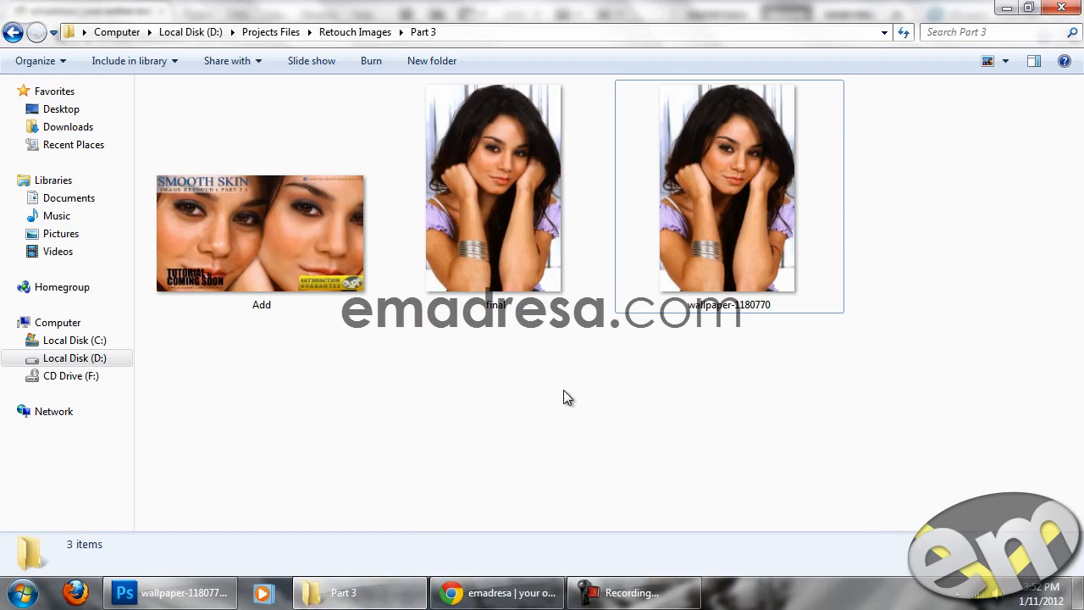
{"action": "double_click", "coordinate": [734, 174]}
{"action": "scroll", "coordinate": [539, 319], "scroll_direction": "up", "scroll_amount": 5}
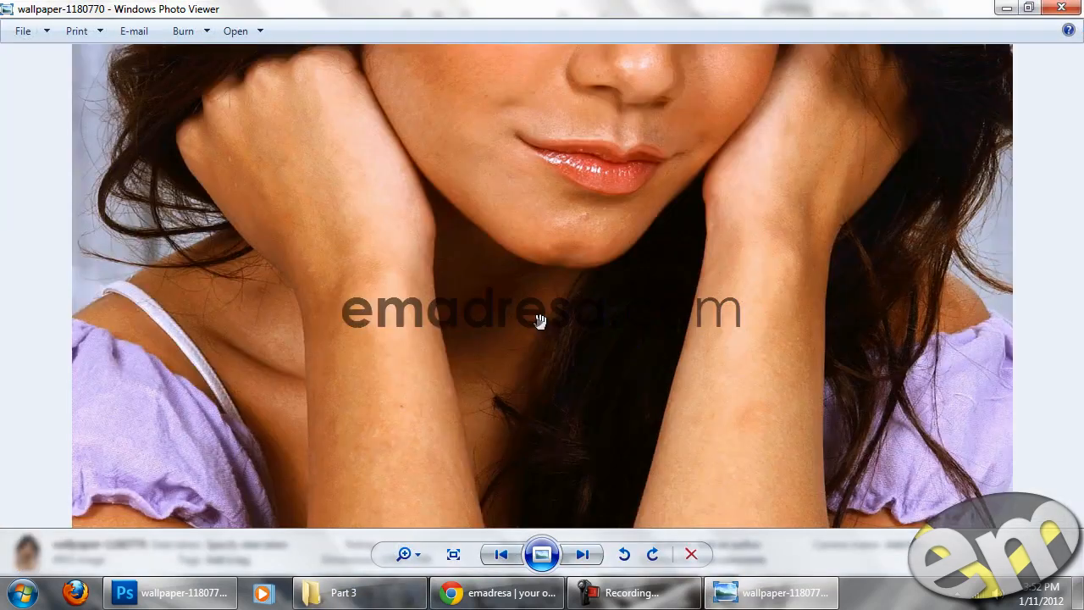
{"action": "left_click_drag", "start_coordinate": [641, 187], "coordinate": [656, 470]}
{"action": "scroll", "coordinate": [656, 321], "scroll_direction": "down", "scroll_amount": 3}
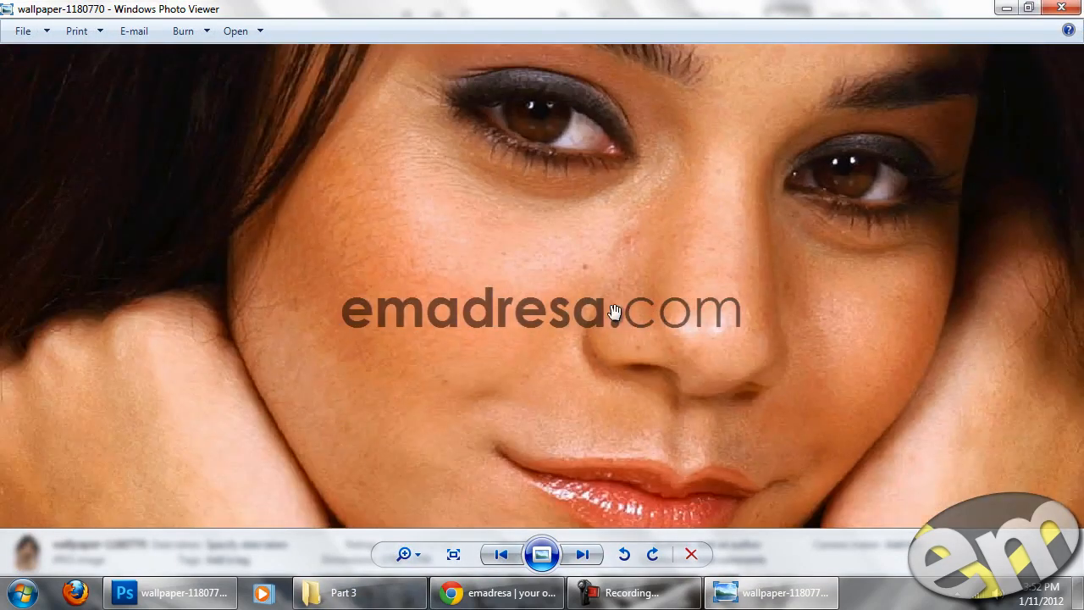
{"action": "left_click_drag", "start_coordinate": [640, 268], "coordinate": [621, 335]}
{"action": "left_click_drag", "start_coordinate": [659, 166], "coordinate": [625, 295]}
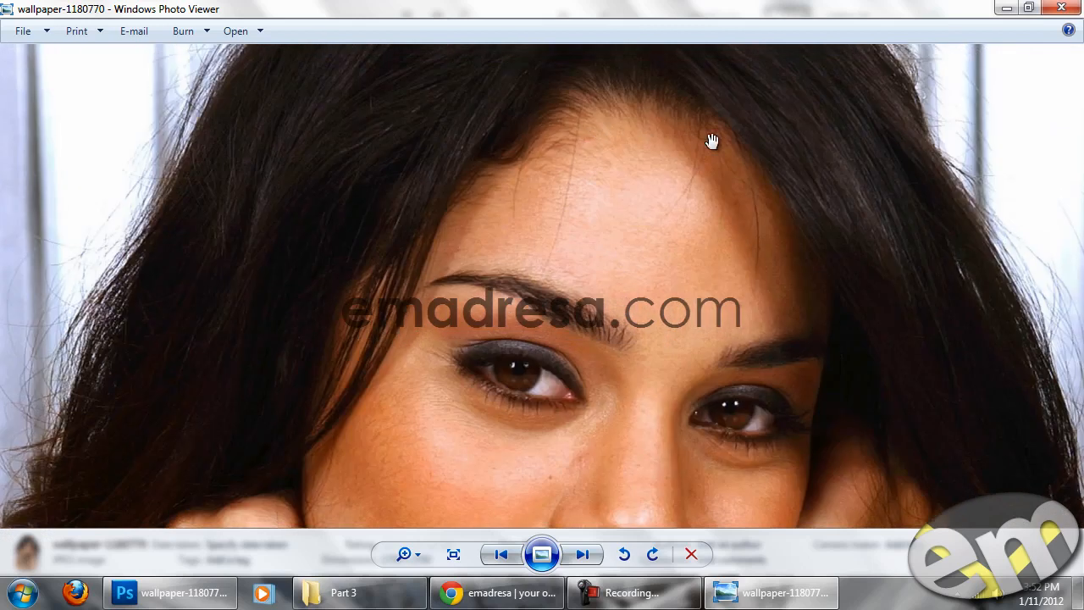
{"action": "left_click_drag", "start_coordinate": [673, 357], "coordinate": [664, 209]}
{"action": "left_click_drag", "start_coordinate": [668, 325], "coordinate": [631, 298]}
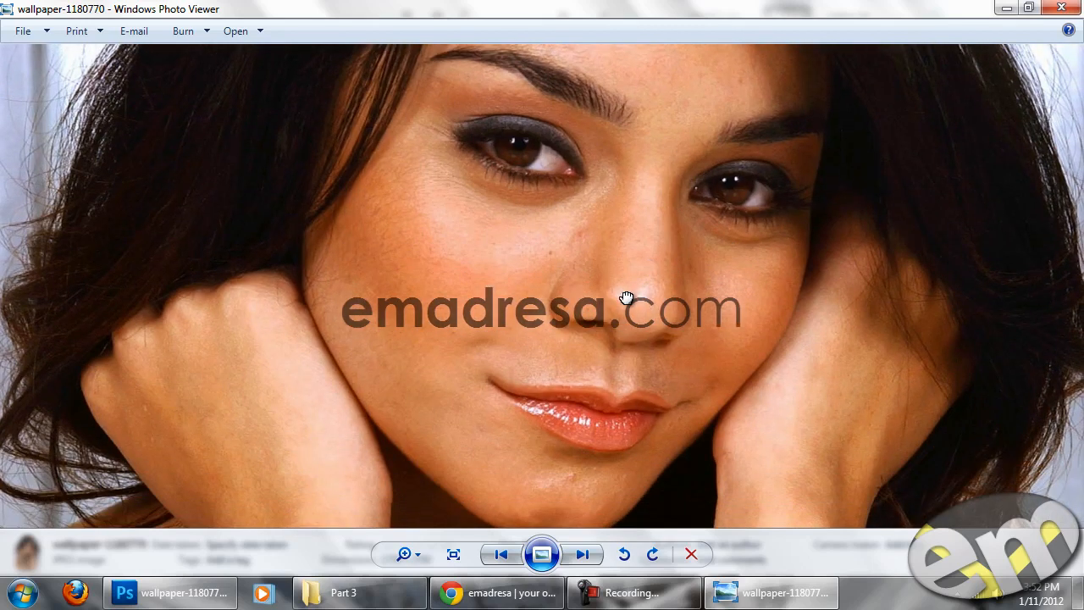
{"action": "left_click_drag", "start_coordinate": [629, 240], "coordinate": [624, 251]}
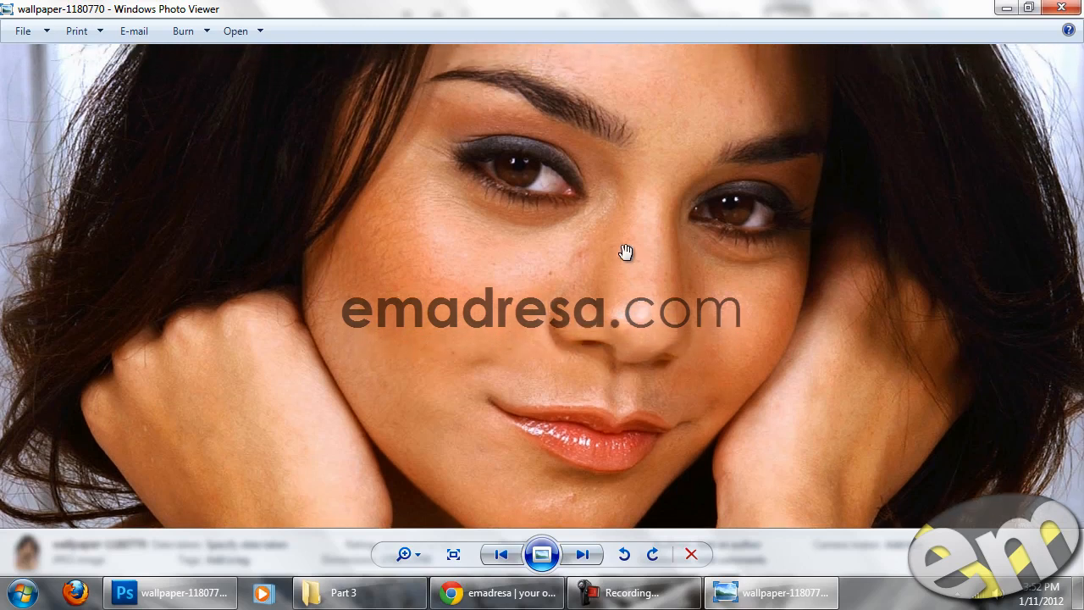
Compare the forehead and cheeks of the original photo with the copy open in Photoshop
{"action": "left_click", "coordinate": [203, 591]}
{"action": "left_click", "coordinate": [758, 598]}
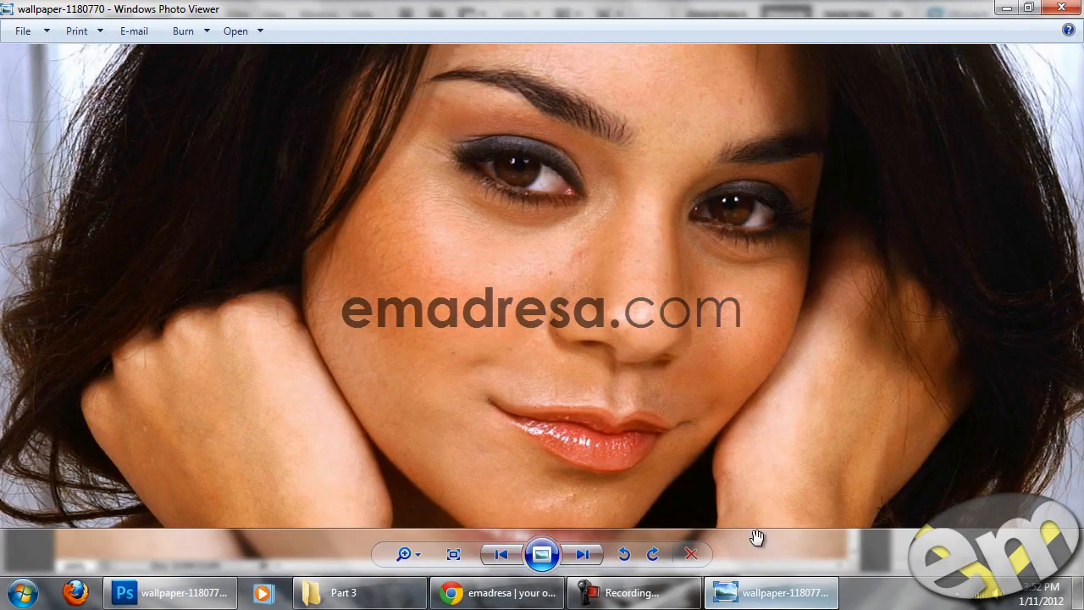
{"action": "left_click_drag", "start_coordinate": [700, 85], "coordinate": [622, 199]}
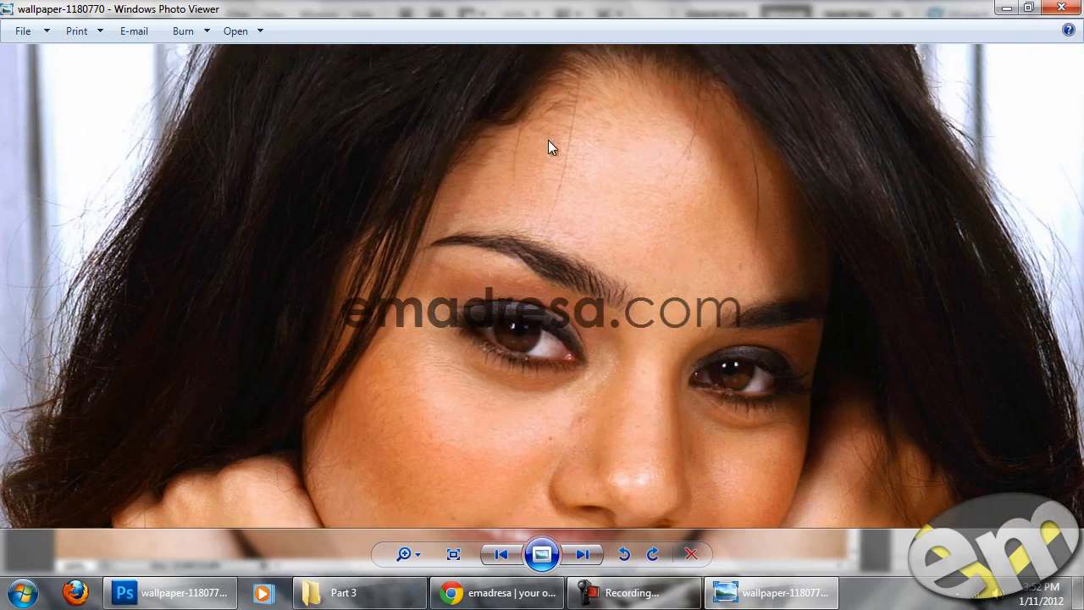
{"action": "left_click", "coordinate": [203, 591]}
{"action": "scroll", "coordinate": [629, 226], "scroll_direction": "up", "scroll_amount": 5}
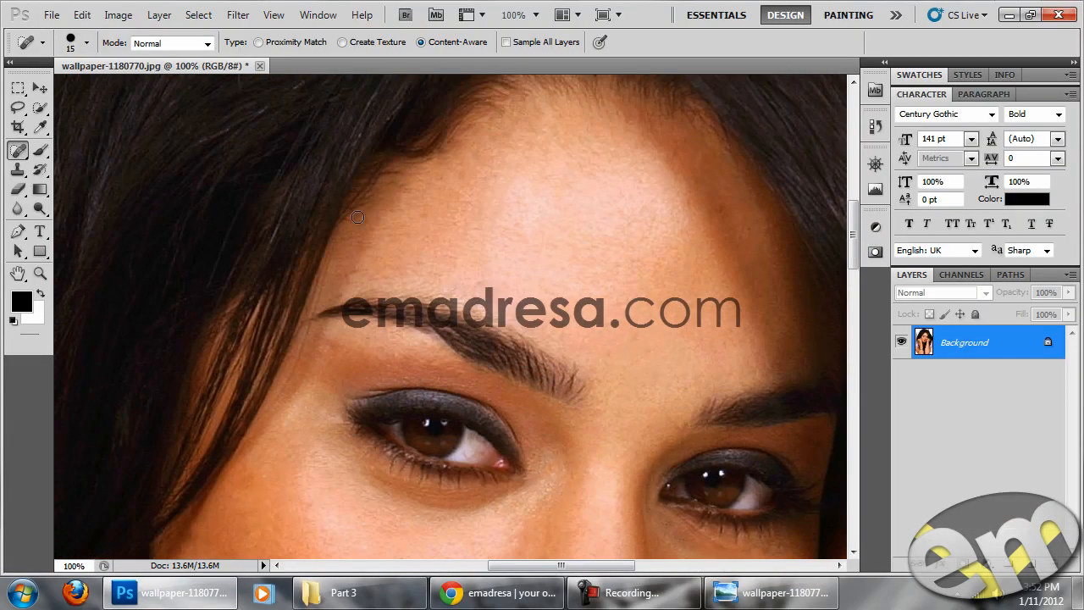
{"action": "scroll", "coordinate": [571, 363], "scroll_direction": "down", "scroll_amount": 5}
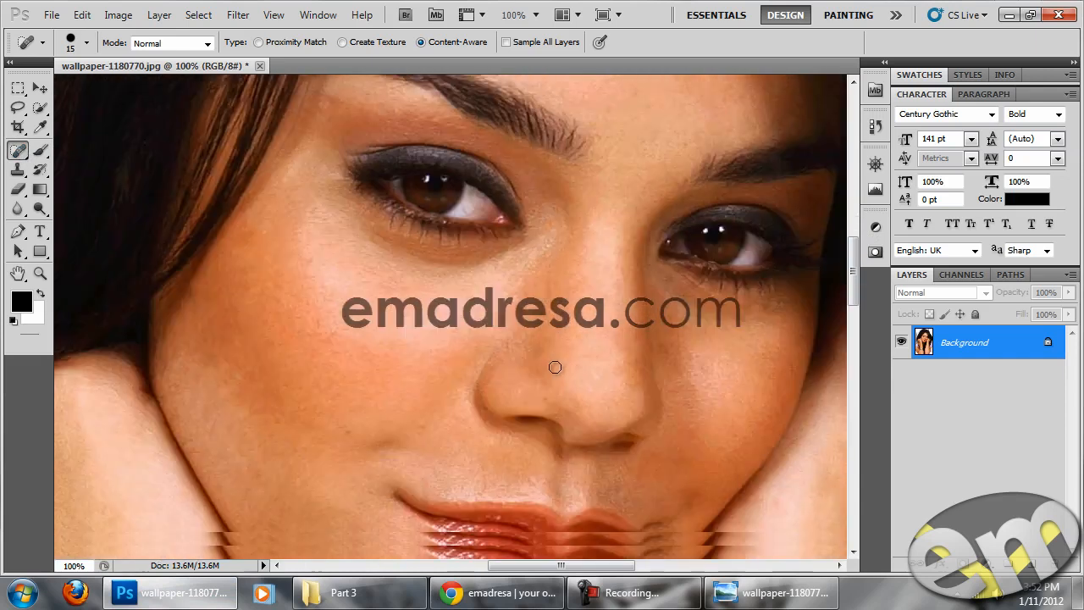
Set the Spot Healing Brush size to 8 and heal marks around the fist at the photo's left side
{"action": "left_click_drag", "start_coordinate": [359, 411], "coordinate": [697, 301]}
{"action": "left_click_drag", "start_coordinate": [281, 338], "coordinate": [279, 330]}
{"action": "right_click", "coordinate": [299, 334]}
{"action": "left_click_drag", "start_coordinate": [327, 364], "coordinate": [318, 365]}
{"action": "left_click", "coordinate": [243, 327]}
{"action": "mouse_move", "coordinate": [244, 328]}
{"action": "left_mouse_down"}
{"action": "mouse_move", "coordinate": [264, 331]}
{"action": "mouse_move", "coordinate": [286, 309]}
{"action": "left_mouse_up"}
Heal the stray hairs crossing the hand at the photo's right side with the Spot Healing Brush
{"action": "left_click_drag", "start_coordinate": [567, 332], "coordinate": [500, 348]}
{"action": "left_click_drag", "start_coordinate": [632, 312], "coordinate": [450, 313]}
{"action": "left_click_drag", "start_coordinate": [554, 346], "coordinate": [462, 322]}
{"action": "left_click_drag", "start_coordinate": [575, 391], "coordinate": [550, 297]}
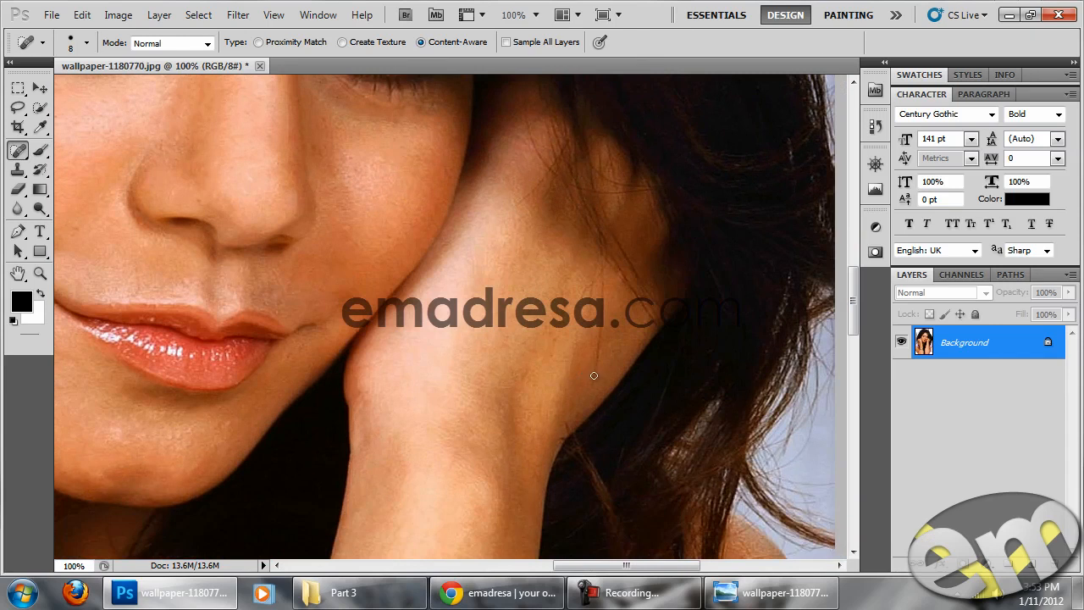
{"action": "left_click_drag", "start_coordinate": [599, 355], "coordinate": [603, 293]}
{"action": "left_click_drag", "start_coordinate": [604, 299], "coordinate": [599, 271]}
{"action": "mouse_move", "coordinate": [586, 318]}
{"action": "left_mouse_down"}
{"action": "mouse_move", "coordinate": [592, 283]}
{"action": "mouse_move", "coordinate": [584, 347]}
{"action": "left_mouse_up"}
{"action": "mouse_move", "coordinate": [528, 271]}
{"action": "left_mouse_down"}
{"action": "mouse_move", "coordinate": [554, 230]}
{"action": "mouse_move", "coordinate": [554, 294]}
{"action": "mouse_move", "coordinate": [534, 258]}
{"action": "mouse_move", "coordinate": [549, 228]}
{"action": "left_mouse_up"}
{"action": "left_click_drag", "start_coordinate": [612, 366], "coordinate": [571, 300]}
{"action": "mouse_move", "coordinate": [611, 373]}
{"action": "left_mouse_down"}
{"action": "mouse_move", "coordinate": [605, 339]}
{"action": "mouse_move", "coordinate": [621, 381]}
{"action": "mouse_move", "coordinate": [596, 322]}
{"action": "left_mouse_up"}
{"action": "left_click_drag", "start_coordinate": [617, 368], "coordinate": [593, 343]}
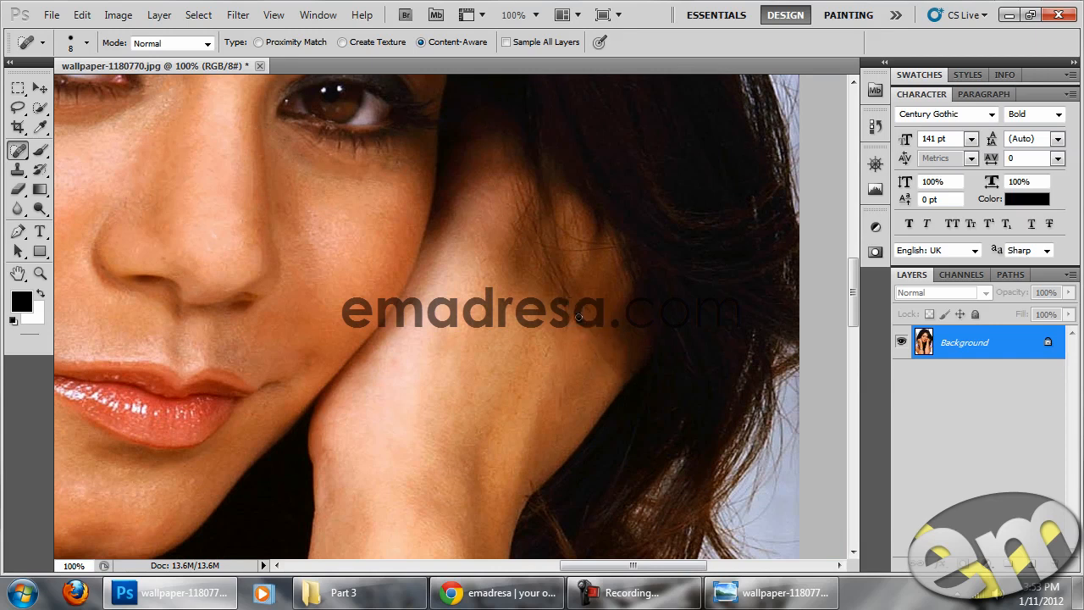
{"action": "mouse_move", "coordinate": [603, 339]}
{"action": "left_mouse_down"}
{"action": "mouse_move", "coordinate": [613, 376]}
{"action": "mouse_move", "coordinate": [581, 307]}
{"action": "mouse_move", "coordinate": [549, 312]}
{"action": "mouse_move", "coordinate": [533, 298]}
{"action": "left_mouse_up"}
{"action": "left_click", "coordinate": [580, 343]}
{"action": "left_click_drag", "start_coordinate": [537, 314], "coordinate": [525, 288]}
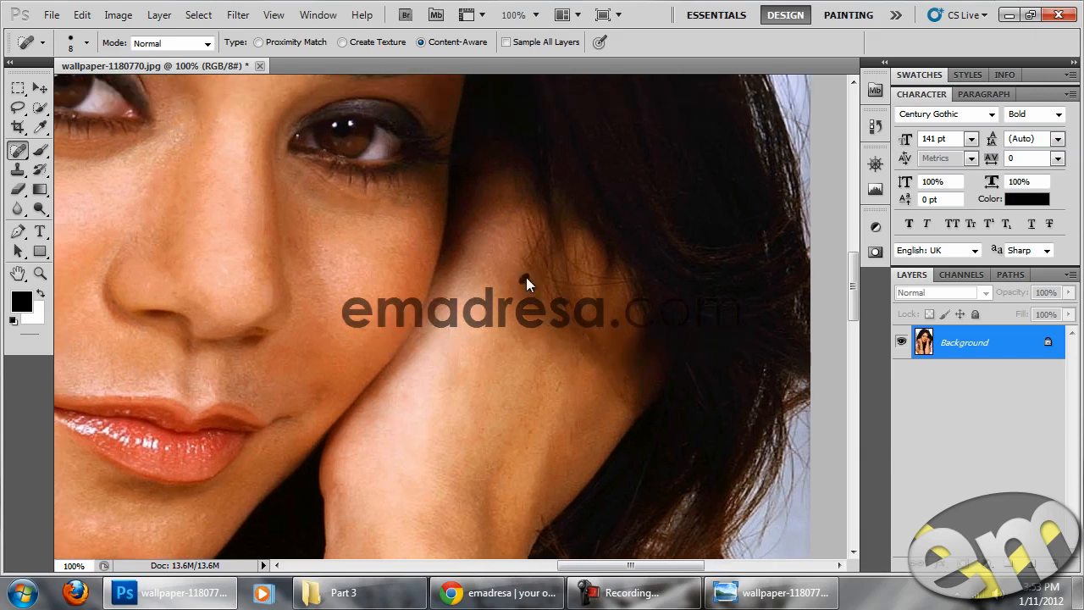
Examine the forehead, eyes, nose, mouth and cheeks at 100% for remaining blemishes and stray hairs
{"action": "mouse_move", "coordinate": [596, 368]}
{"action": "left_mouse_down"}
{"action": "mouse_move", "coordinate": [643, 410]}
{"action": "mouse_move", "coordinate": [598, 340]}
{"action": "left_mouse_up"}
{"action": "left_click_drag", "start_coordinate": [526, 378], "coordinate": [666, 431]}
{"action": "left_click_drag", "start_coordinate": [436, 308], "coordinate": [638, 460]}
{"action": "left_click_drag", "start_coordinate": [616, 398], "coordinate": [609, 426]}
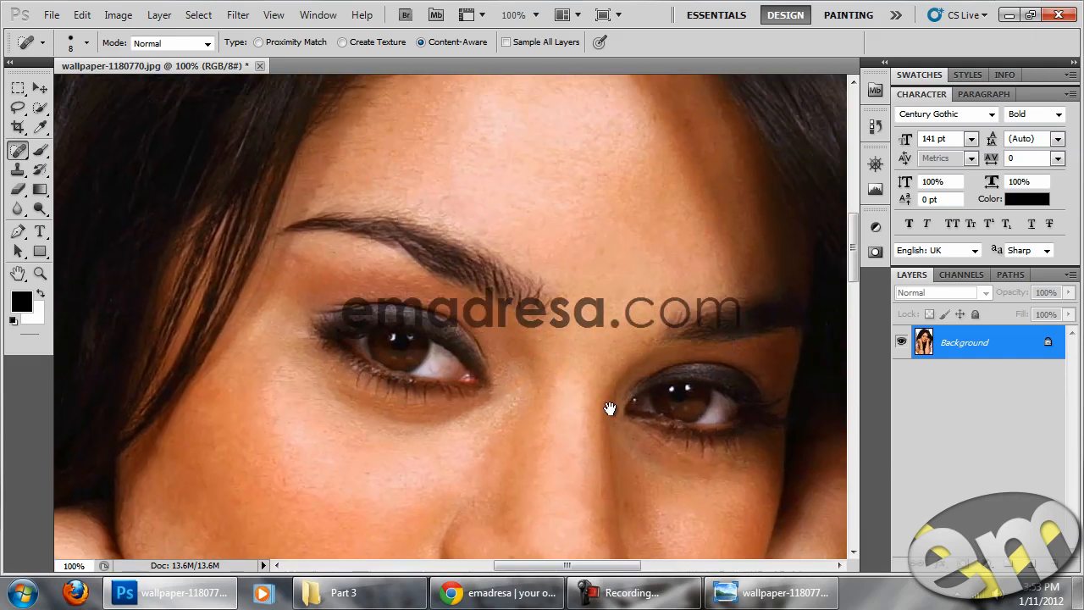
{"action": "left_click_drag", "start_coordinate": [574, 231], "coordinate": [561, 292]}
{"action": "left_click_drag", "start_coordinate": [619, 347], "coordinate": [618, 259]}
{"action": "left_click_drag", "start_coordinate": [581, 291], "coordinate": [641, 188]}
{"action": "left_click_drag", "start_coordinate": [593, 382], "coordinate": [593, 273]}
{"action": "left_click_drag", "start_coordinate": [593, 313], "coordinate": [593, 274]}
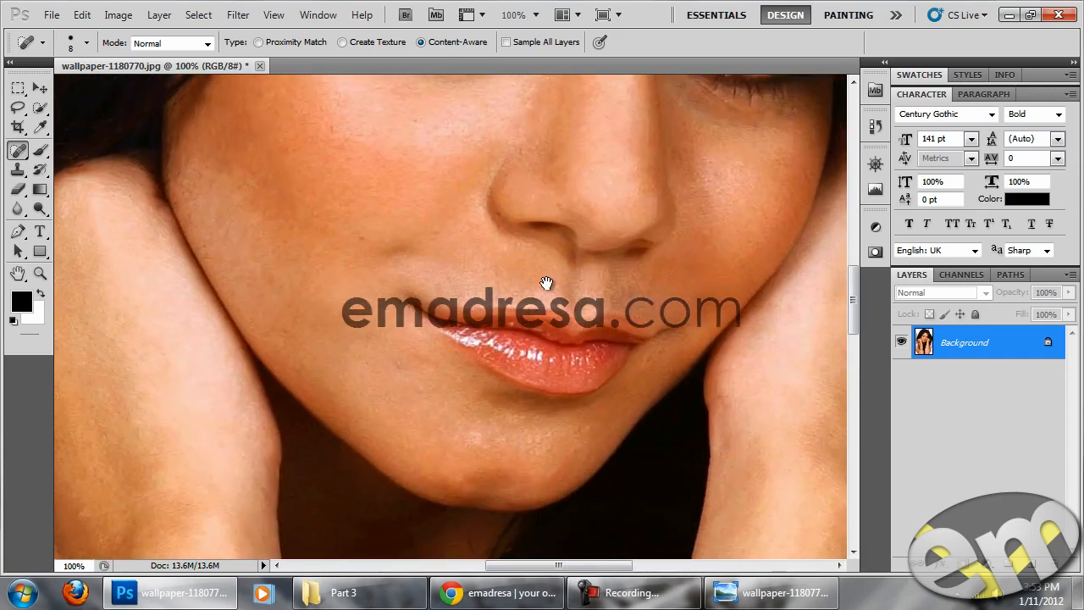
{"action": "left_click_drag", "start_coordinate": [442, 227], "coordinate": [508, 257]}
{"action": "left_click_drag", "start_coordinate": [542, 343], "coordinate": [466, 321]}
{"action": "left_click_drag", "start_coordinate": [473, 282], "coordinate": [485, 332]}
{"action": "left_click_drag", "start_coordinate": [432, 305], "coordinate": [462, 313]}
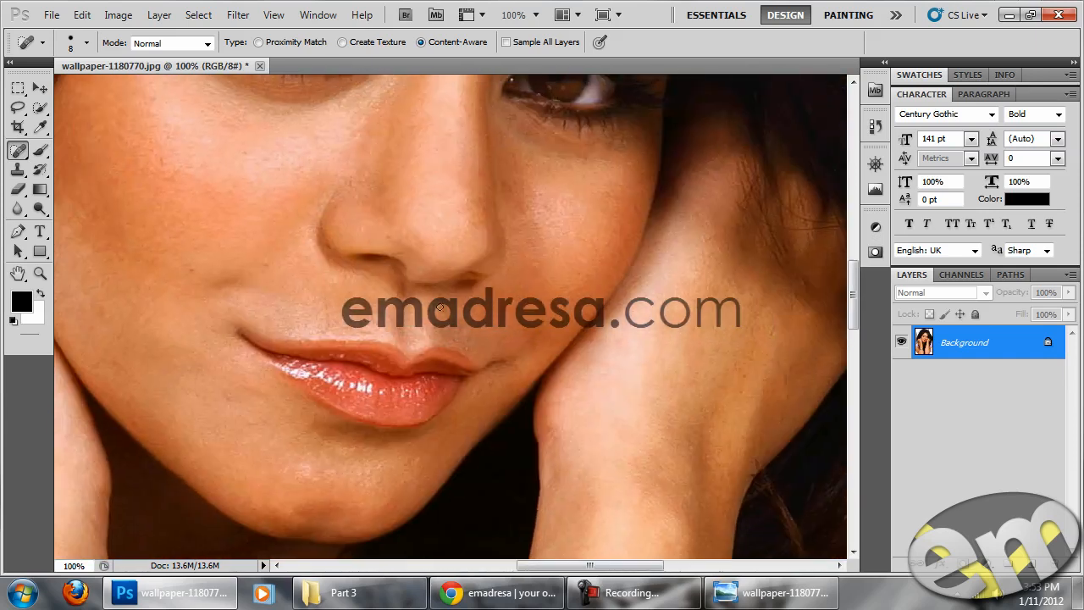
{"action": "left_click", "coordinate": [39, 273]}
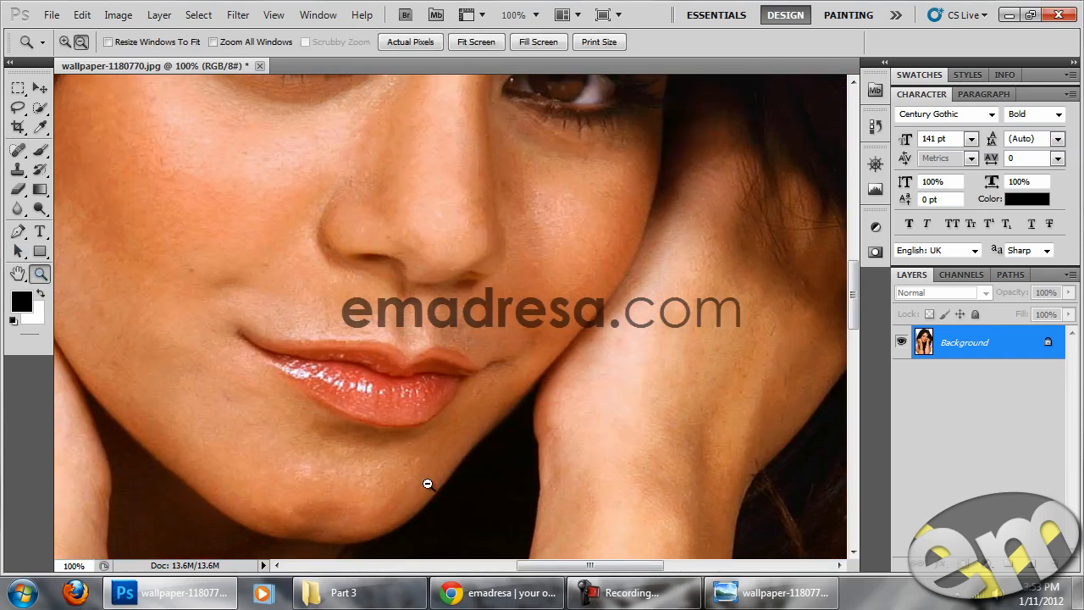
Switch to Chrome and view the emadresa.com page down to its contact details
{"action": "left_click", "coordinate": [506, 596]}
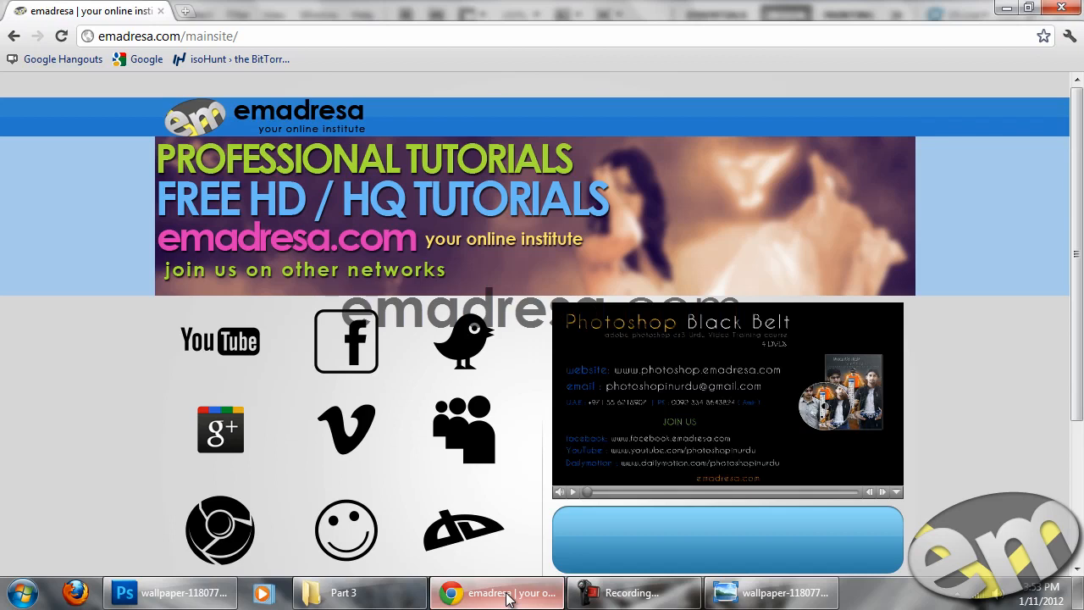
{"action": "scroll", "coordinate": [520, 537], "scroll_direction": "down", "scroll_amount": 3}
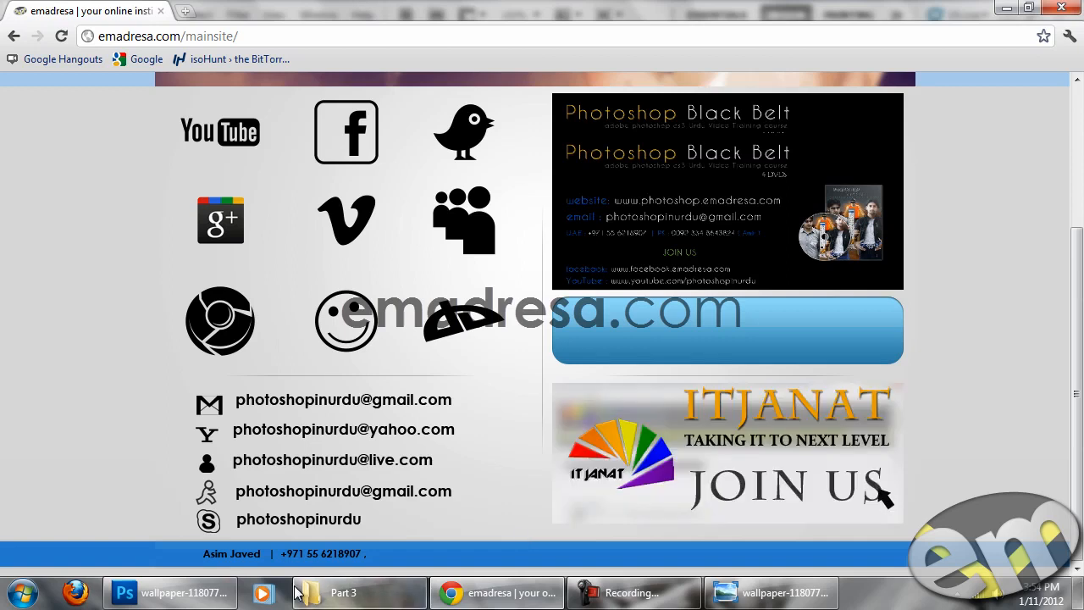
Switch back to Photoshop and duplicate the Background layer
{"action": "left_click", "coordinate": [174, 593]}
{"action": "scroll", "coordinate": [359, 430], "scroll_direction": "up", "scroll_amount": 3}
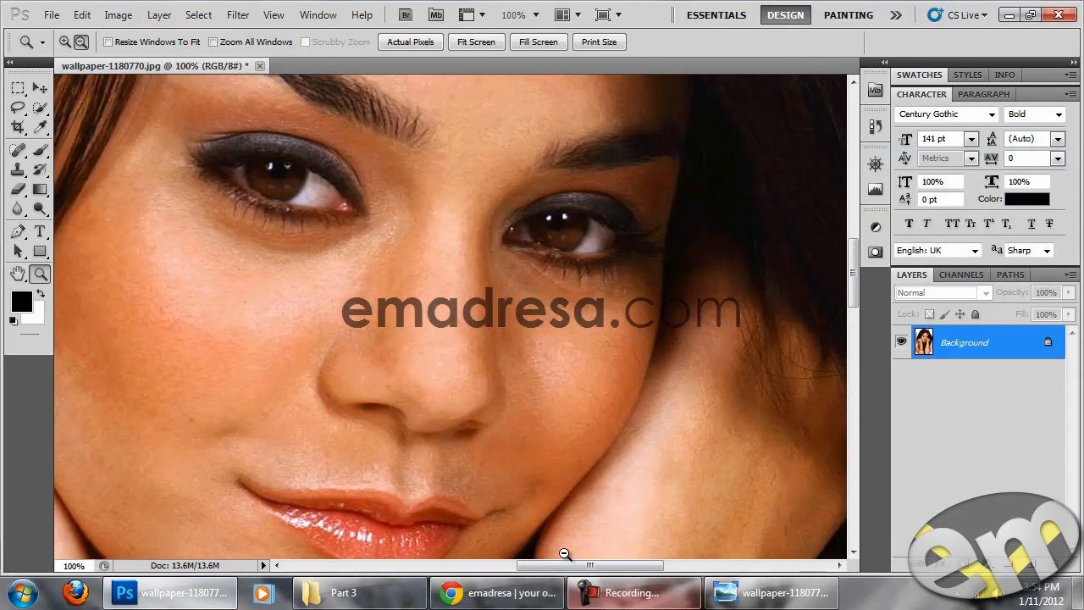
{"action": "left_click_drag", "start_coordinate": [580, 569], "coordinate": [515, 564]}
{"action": "left_click", "coordinate": [605, 429], "text": "alt"}
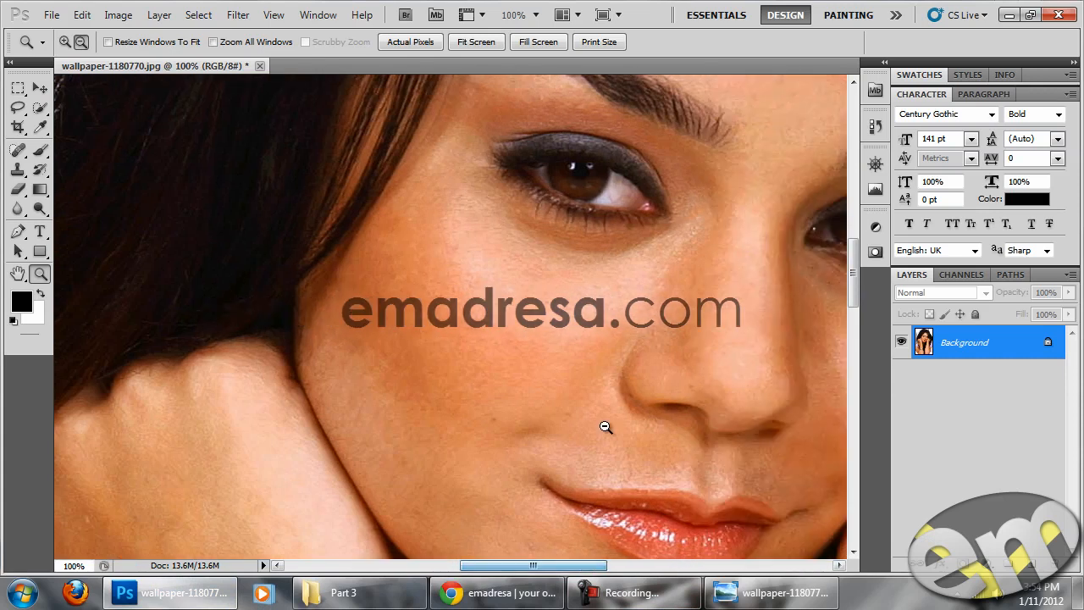
{"action": "left_click", "coordinate": [606, 422], "text": "alt"}
{"action": "left_click_drag", "start_coordinate": [574, 566], "coordinate": [598, 561]}
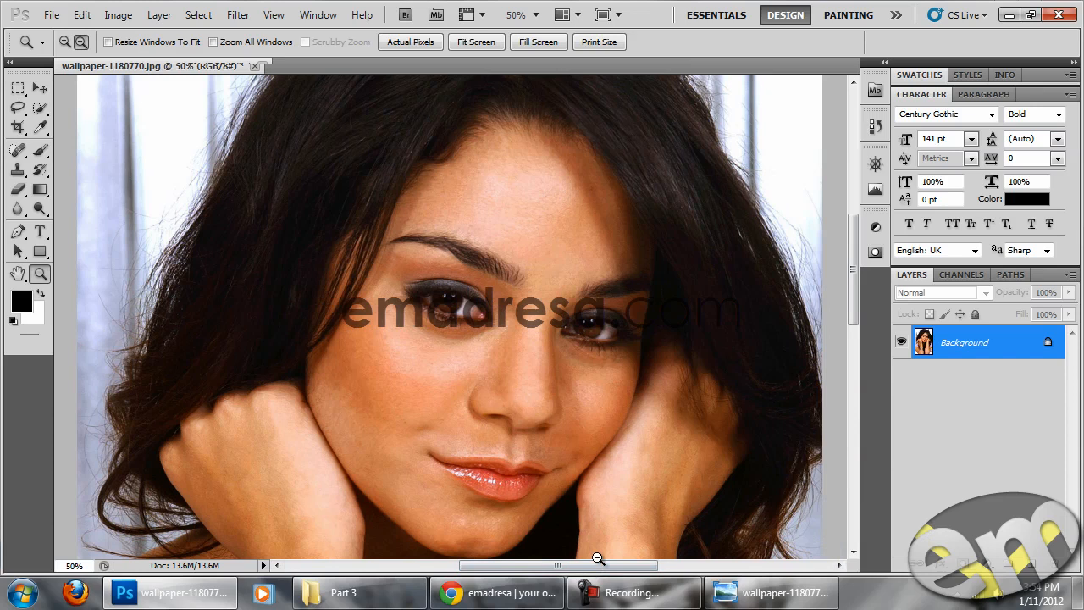
{"action": "key", "text": "ctrl+j"}
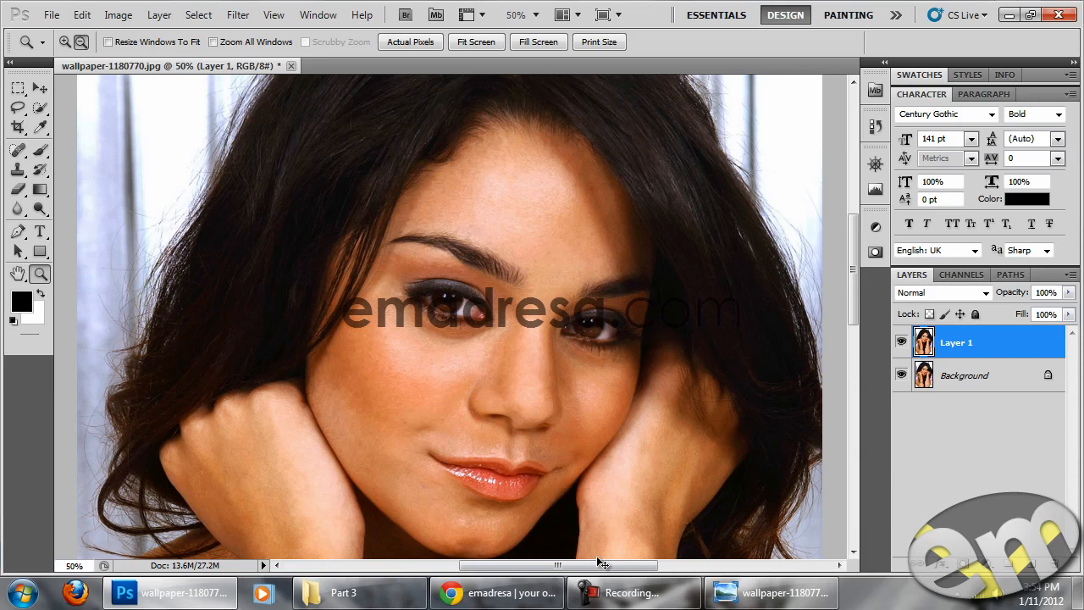
Invert the colours of the duplicated layer
{"action": "key", "text": "ctrl+i"}
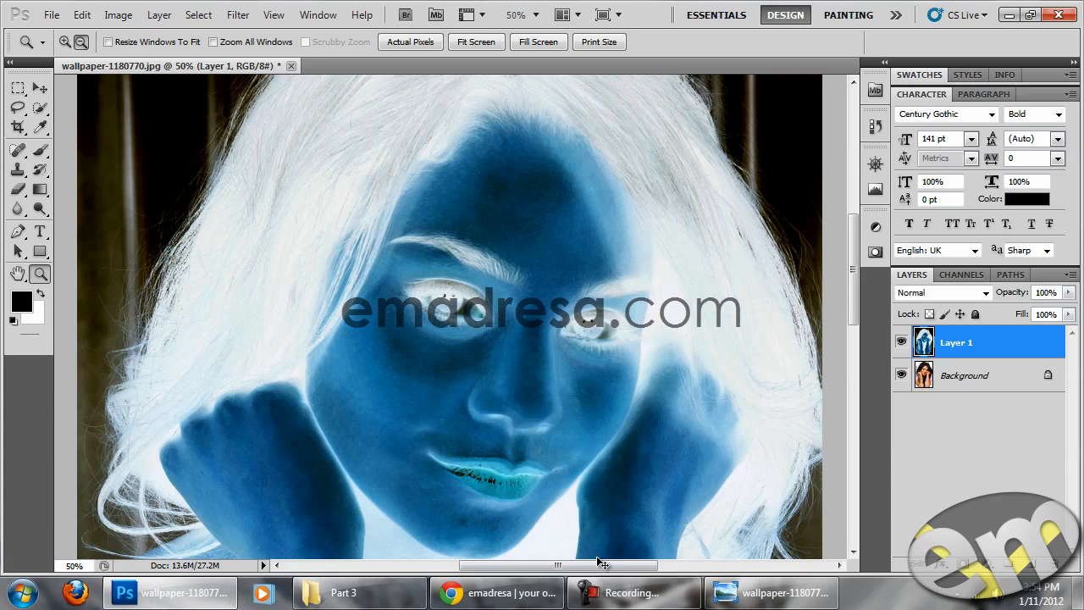
{"action": "key", "text": "ctrl+i"}
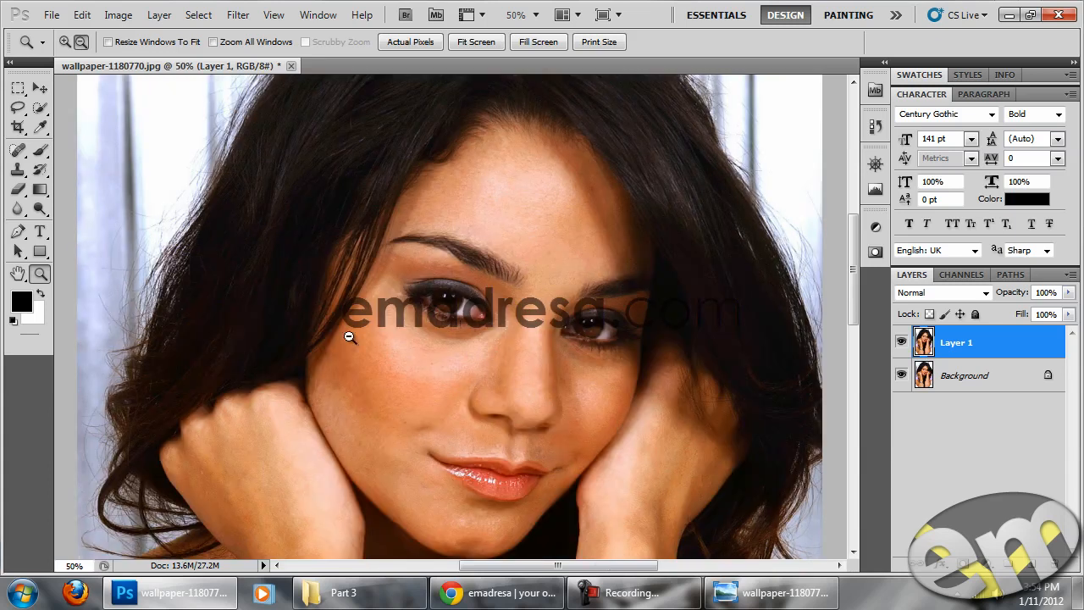
{"action": "left_click", "coordinate": [118, 15]}
{"action": "mouse_move", "coordinate": [139, 56]}
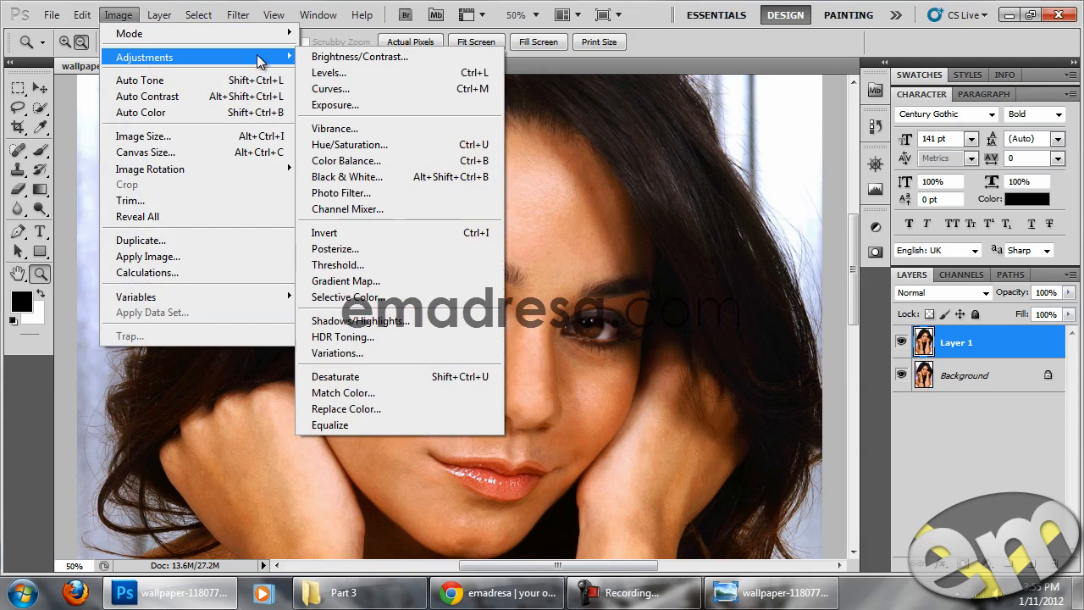
{"action": "left_click", "coordinate": [369, 236]}
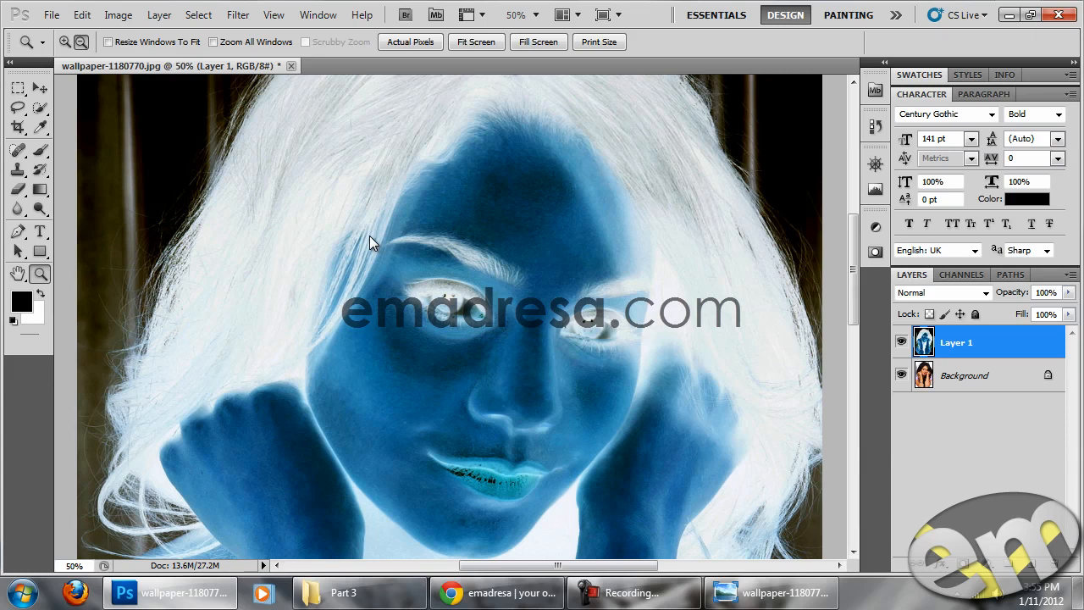
Set the inverted layer's blend mode to Linear Light and its opacity to 50%
{"action": "left_click", "coordinate": [964, 293]}
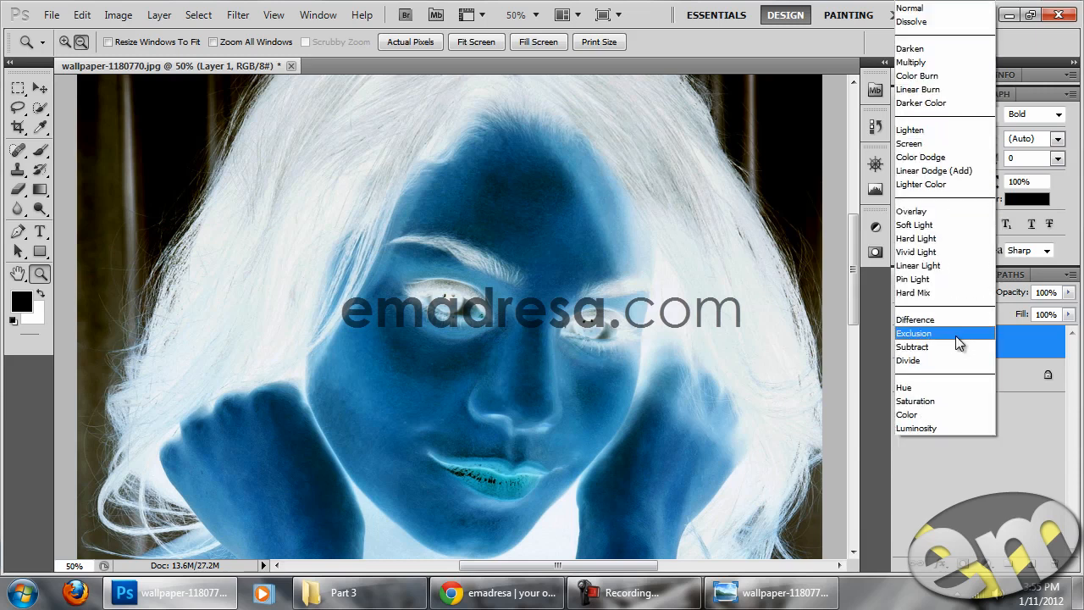
{"action": "left_click", "coordinate": [950, 265]}
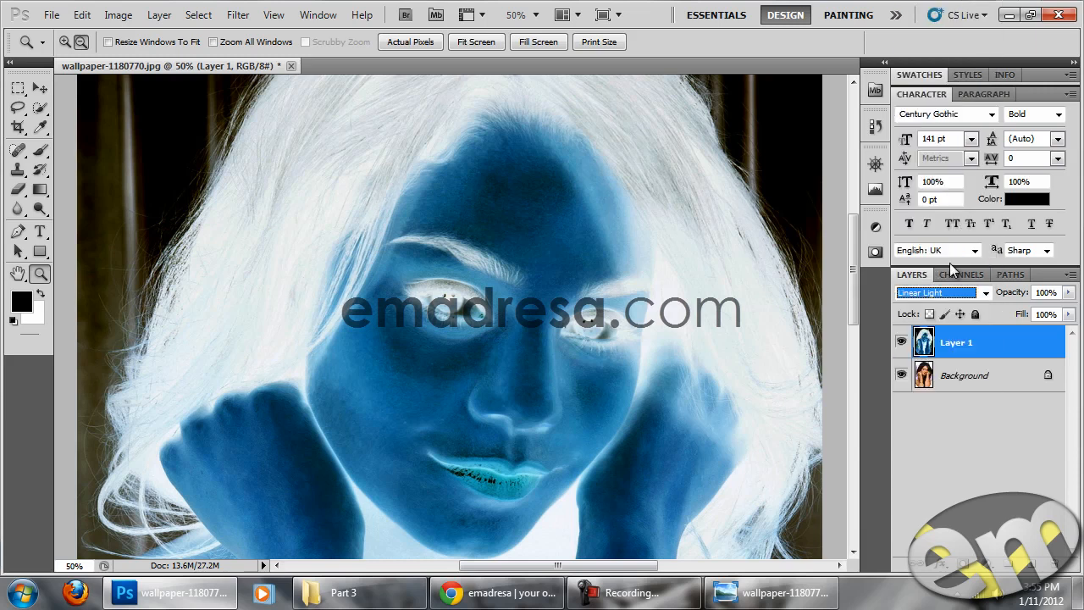
{"action": "left_click", "coordinate": [1043, 292]}
{"action": "type", "text": "50"}
{"action": "key", "text": "Return"}
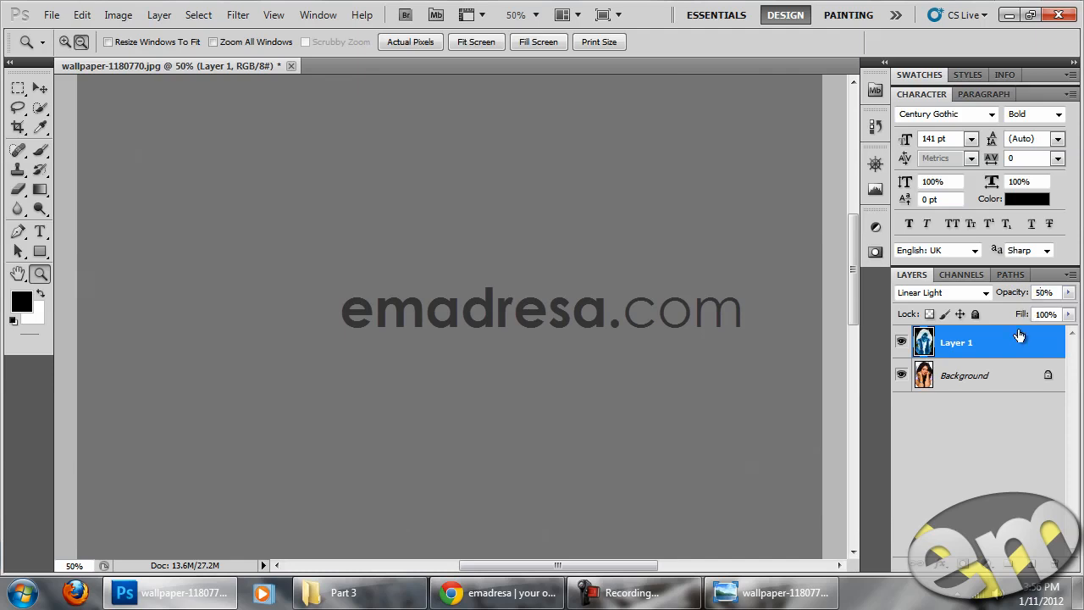
Convert the inverted Linear Light layer to a Smart Object
{"action": "right_click", "coordinate": [1020, 335]}
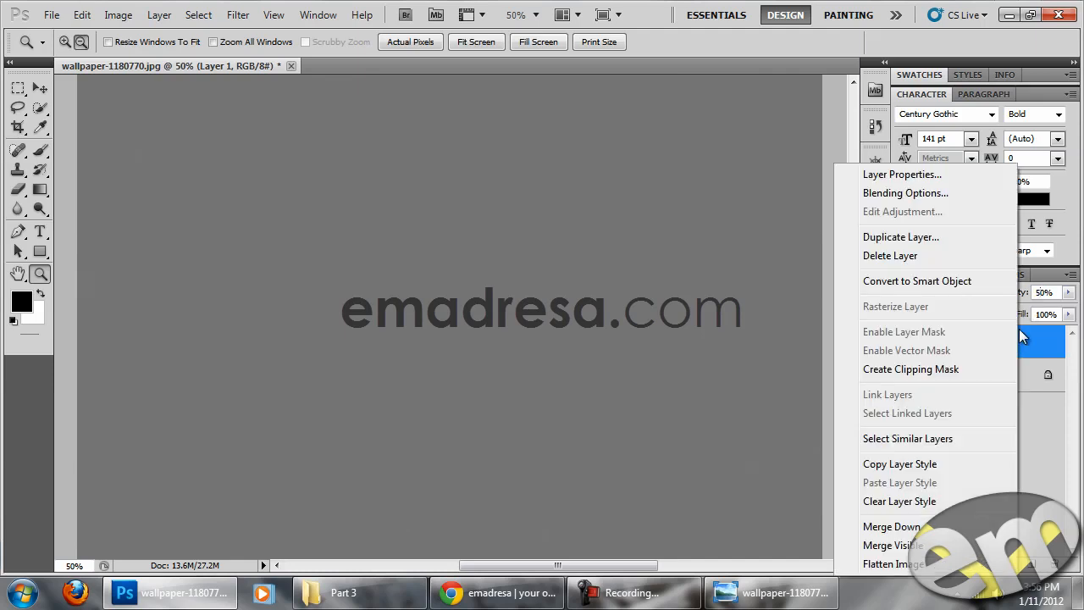
{"action": "left_click", "coordinate": [882, 283]}
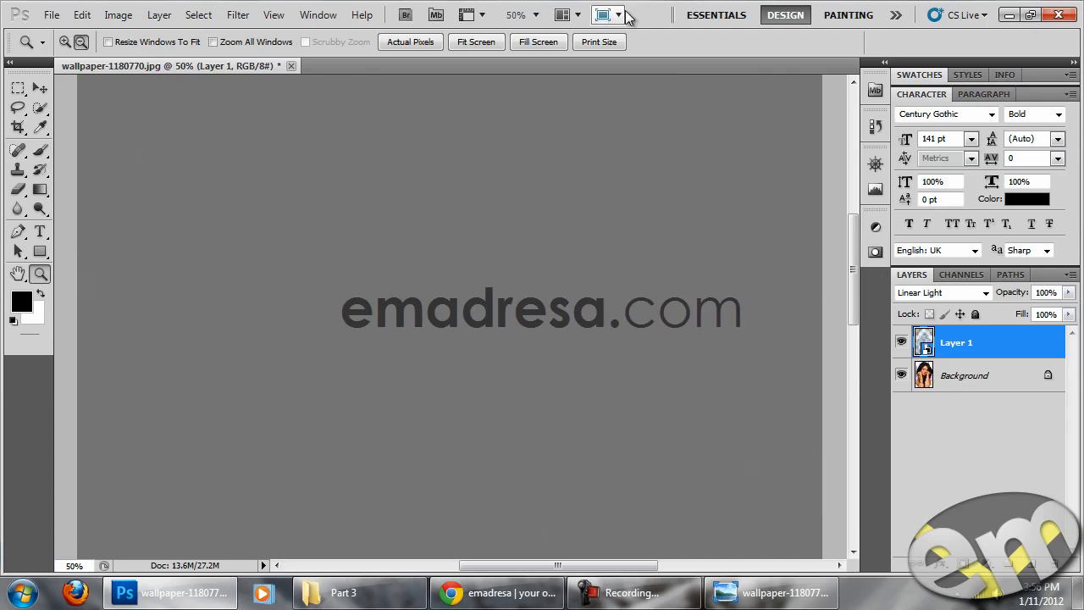
Apply a High Pass filter with a 13-pixel radius to the Layer 1 Smart Object
{"action": "left_click", "coordinate": [243, 15]}
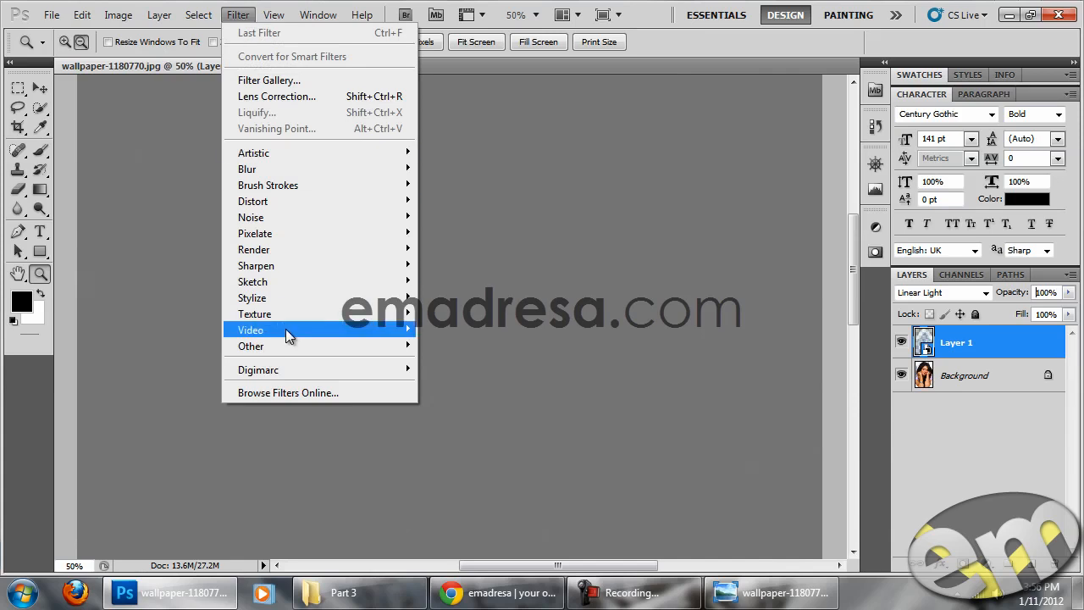
{"action": "mouse_move", "coordinate": [323, 350]}
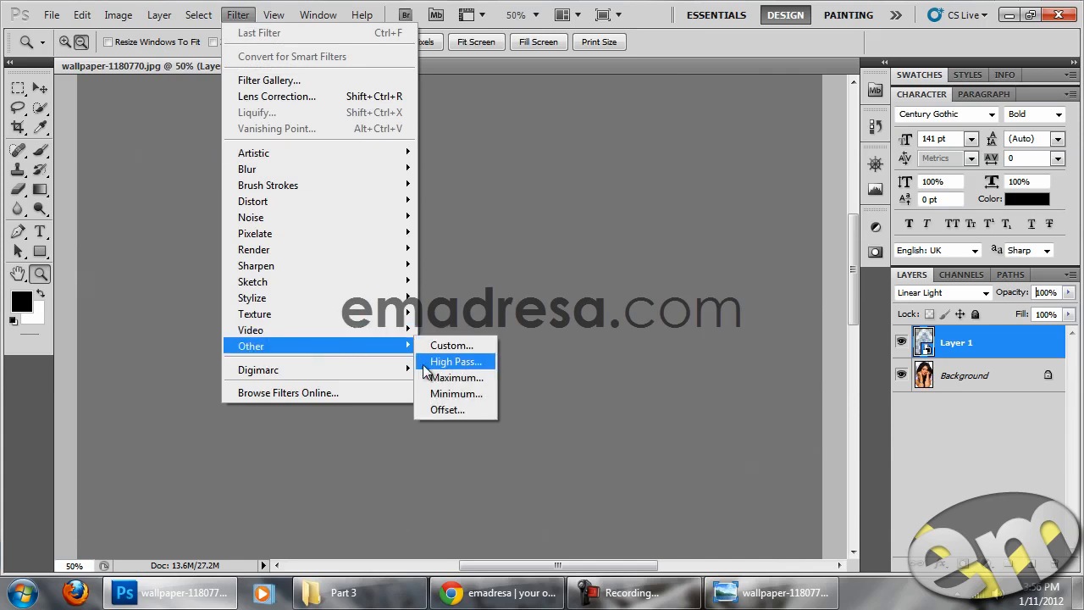
{"action": "left_click", "coordinate": [464, 362]}
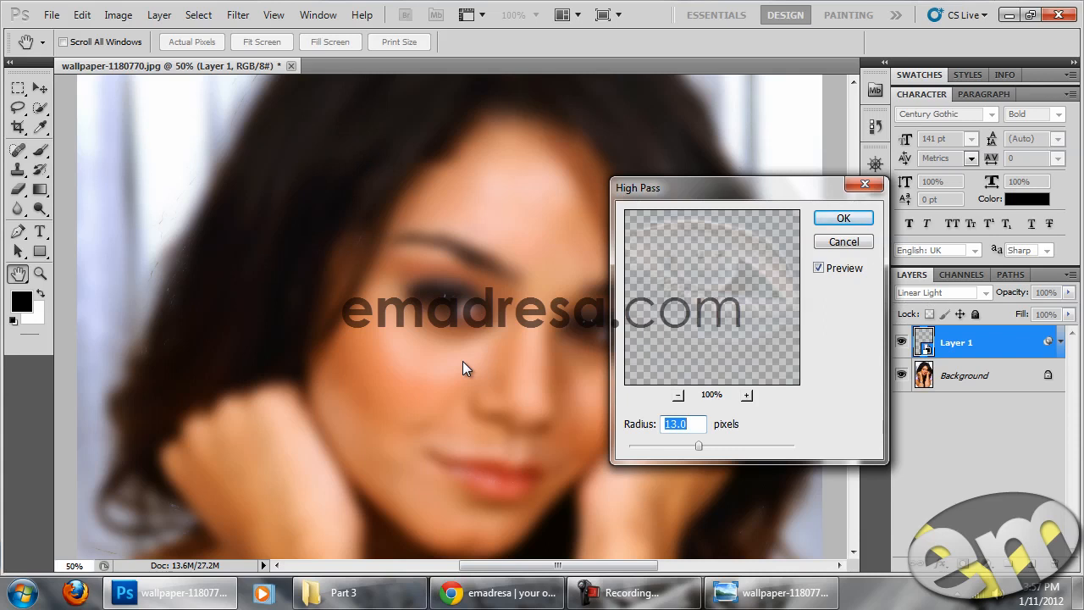
{"action": "left_click_drag", "start_coordinate": [737, 249], "coordinate": [714, 282]}
{"action": "left_click", "coordinate": [843, 217]}
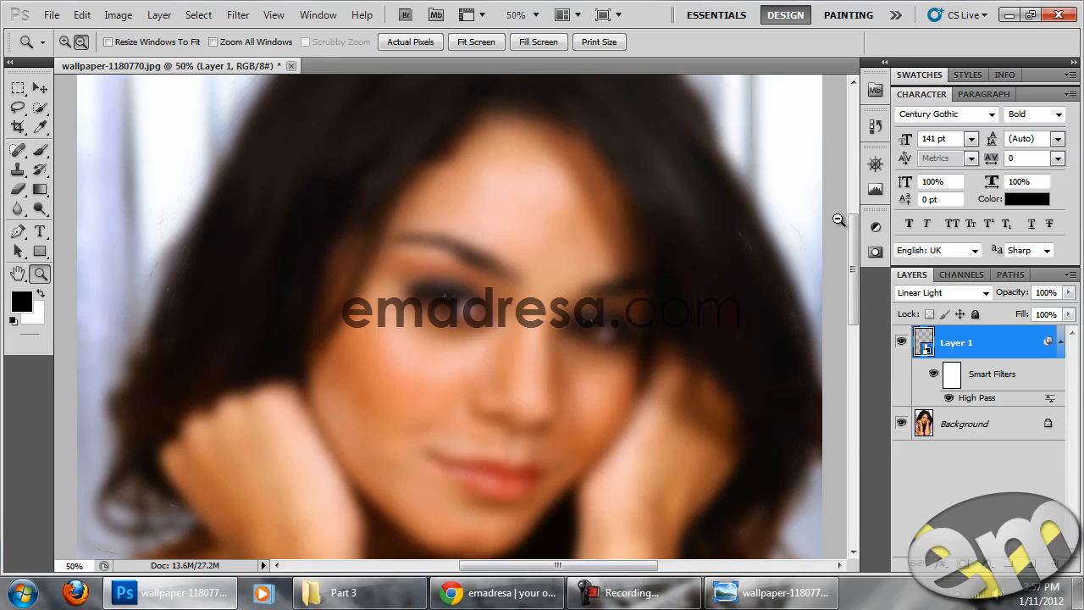
{"action": "left_click", "coordinate": [236, 15]}
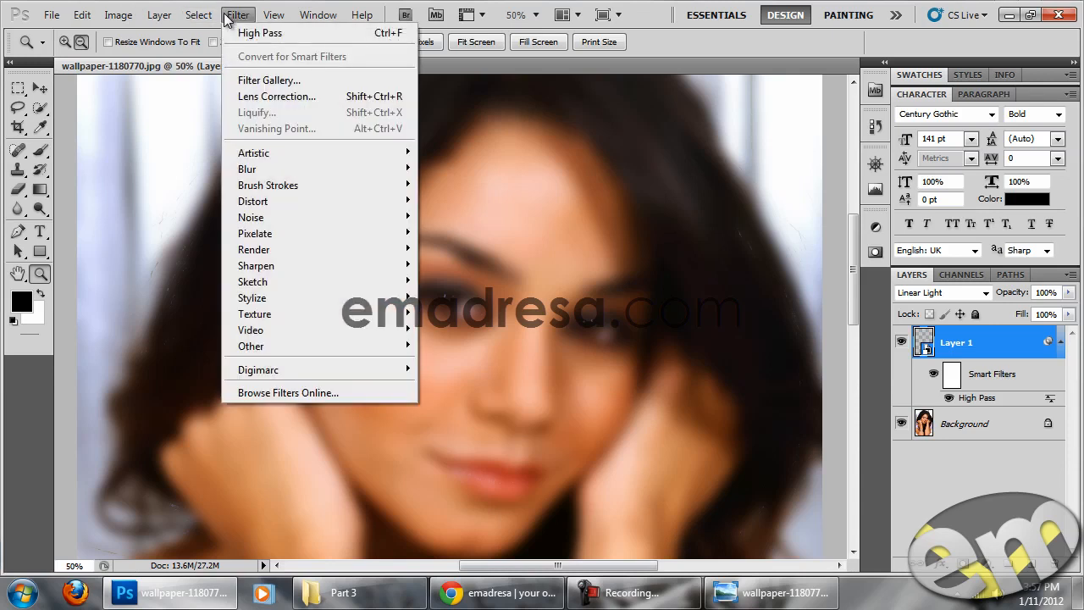
{"action": "mouse_move", "coordinate": [300, 172]}
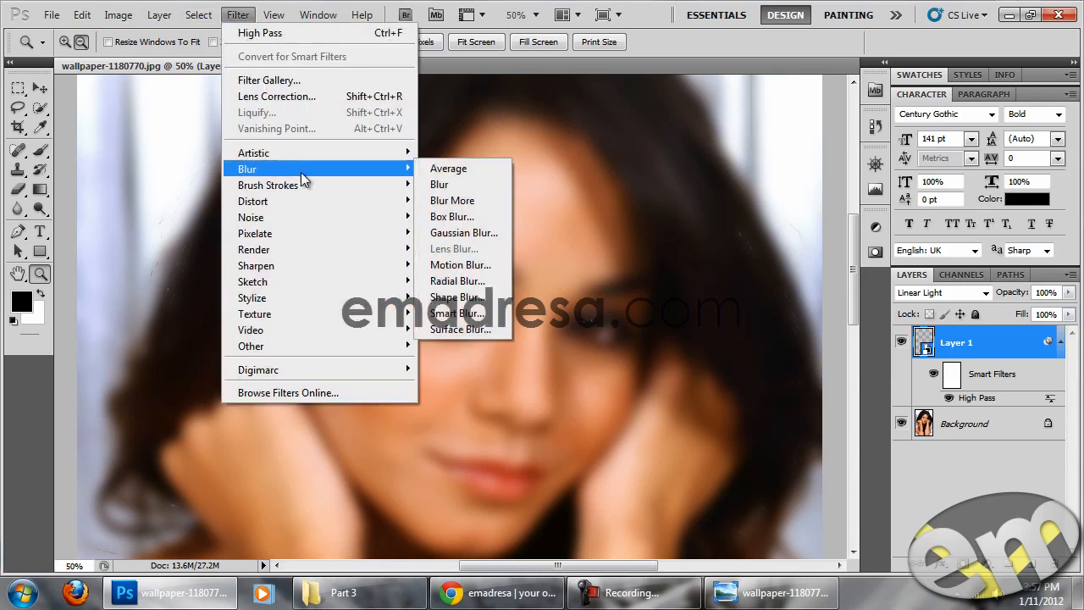
{"action": "left_click", "coordinate": [468, 329]}
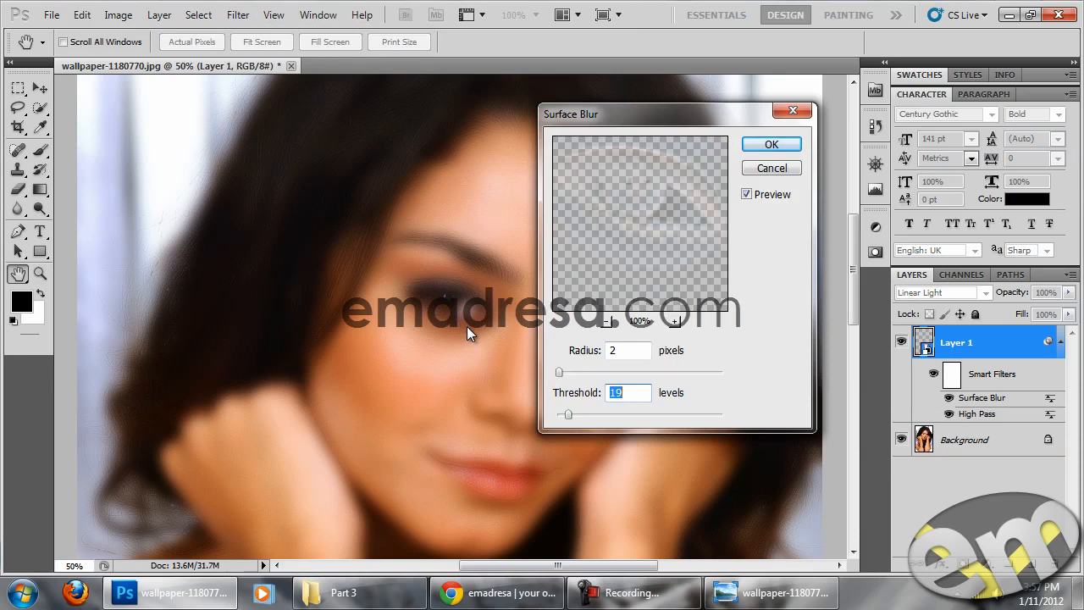
{"action": "left_click", "coordinate": [759, 170]}
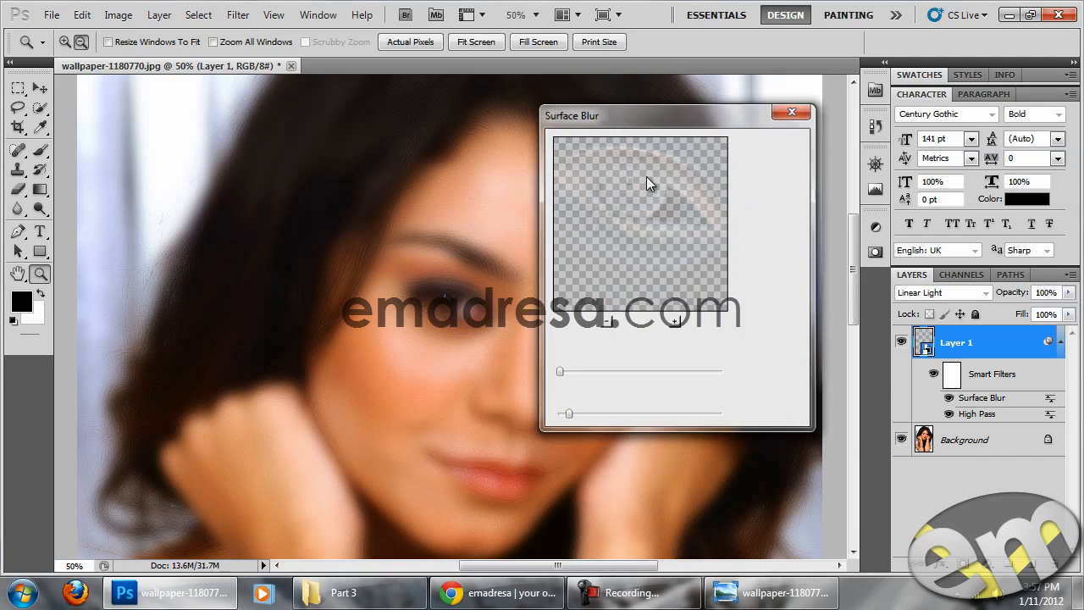
Apply a Surface Blur to Layer 1 with a radius of 3 pixels and a threshold of 19 levels
{"action": "left_click", "coordinate": [398, 43]}
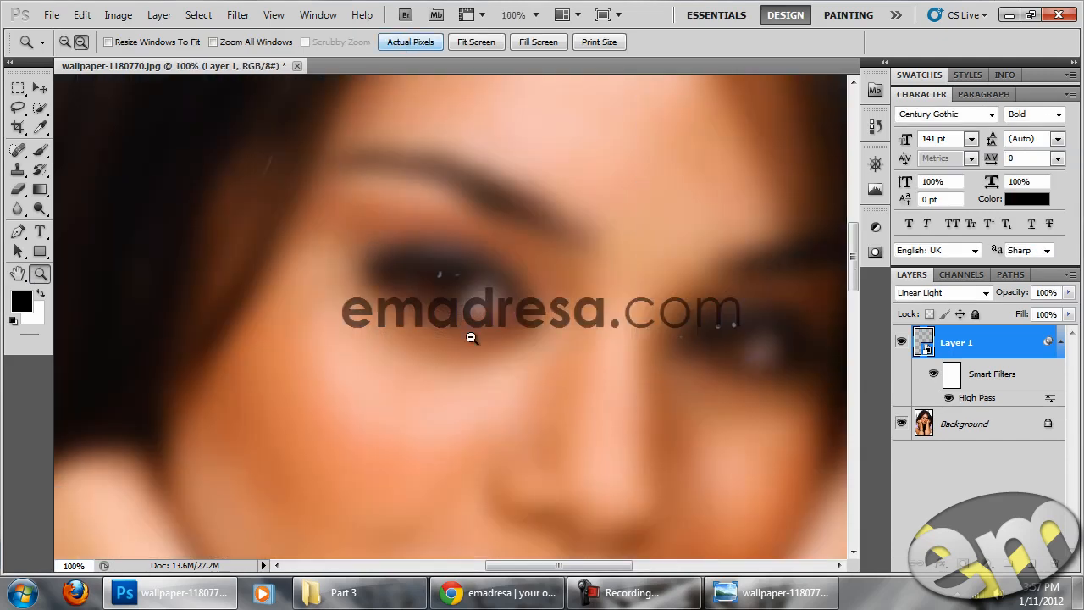
{"action": "left_click", "coordinate": [238, 14]}
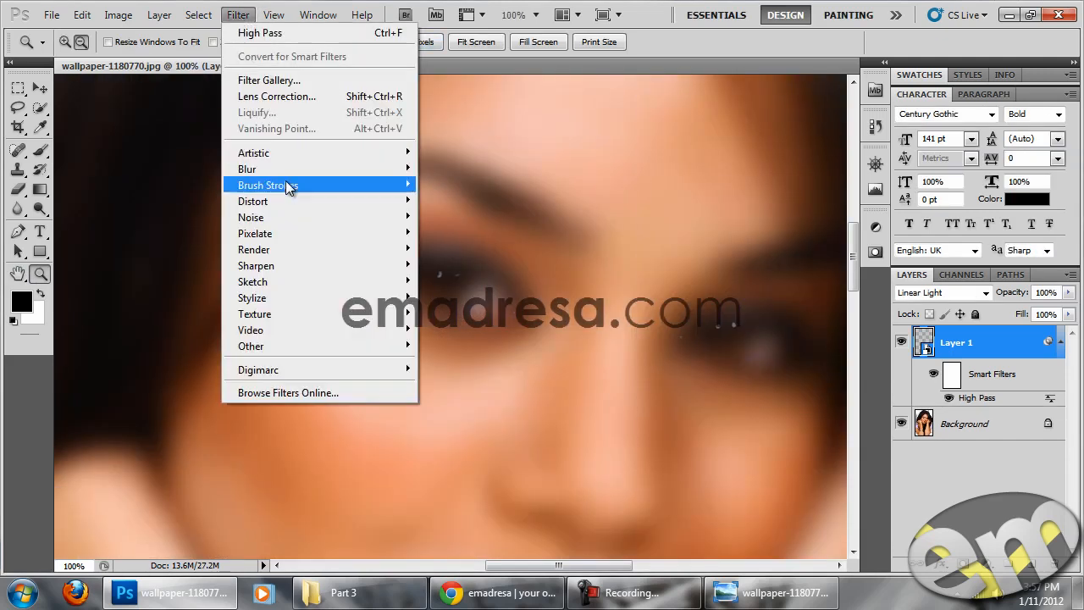
{"action": "mouse_move", "coordinate": [287, 170]}
{"action": "left_click", "coordinate": [466, 327]}
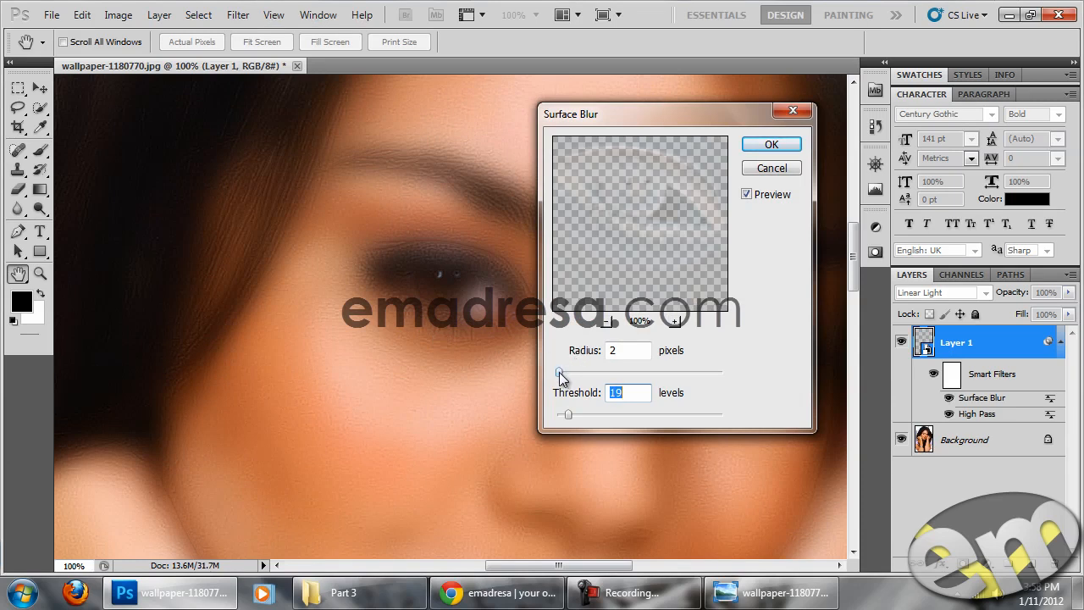
{"action": "left_click_drag", "start_coordinate": [559, 376], "coordinate": [576, 378]}
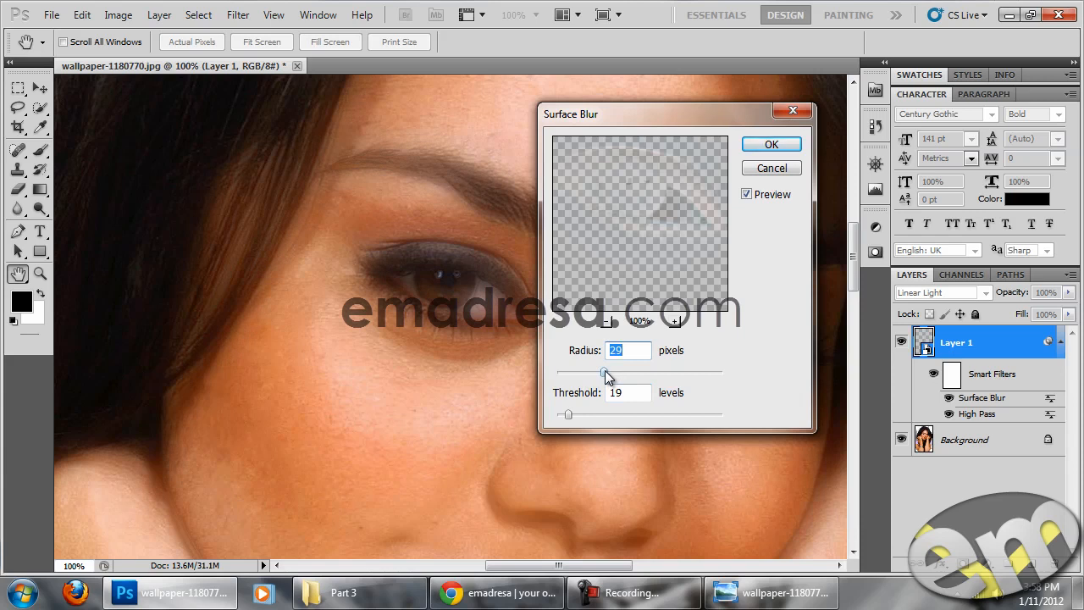
{"action": "left_click_drag", "start_coordinate": [604, 371], "coordinate": [561, 376]}
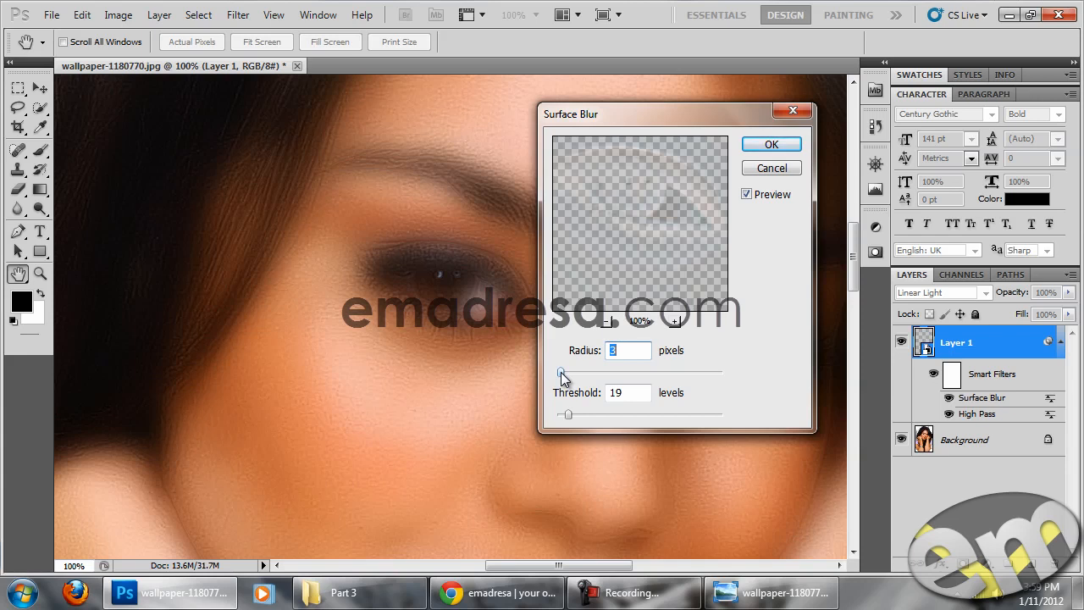
{"action": "left_click", "coordinate": [771, 144]}
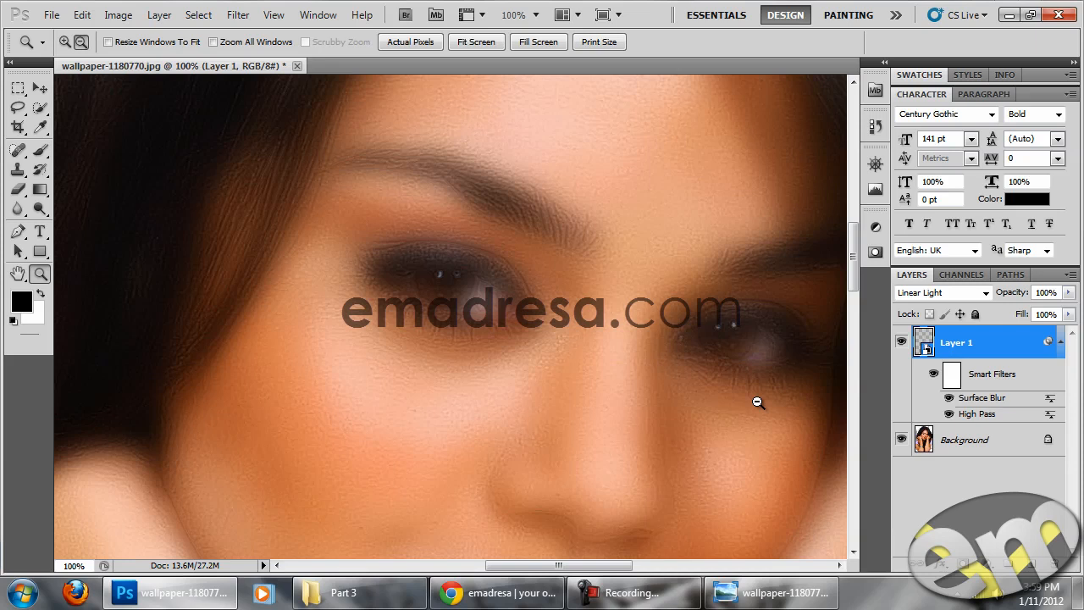
Add a layer mask to Layer 1 and invert it to black to hide the smoothing effect
{"action": "left_click_drag", "start_coordinate": [581, 565], "coordinate": [627, 567]}
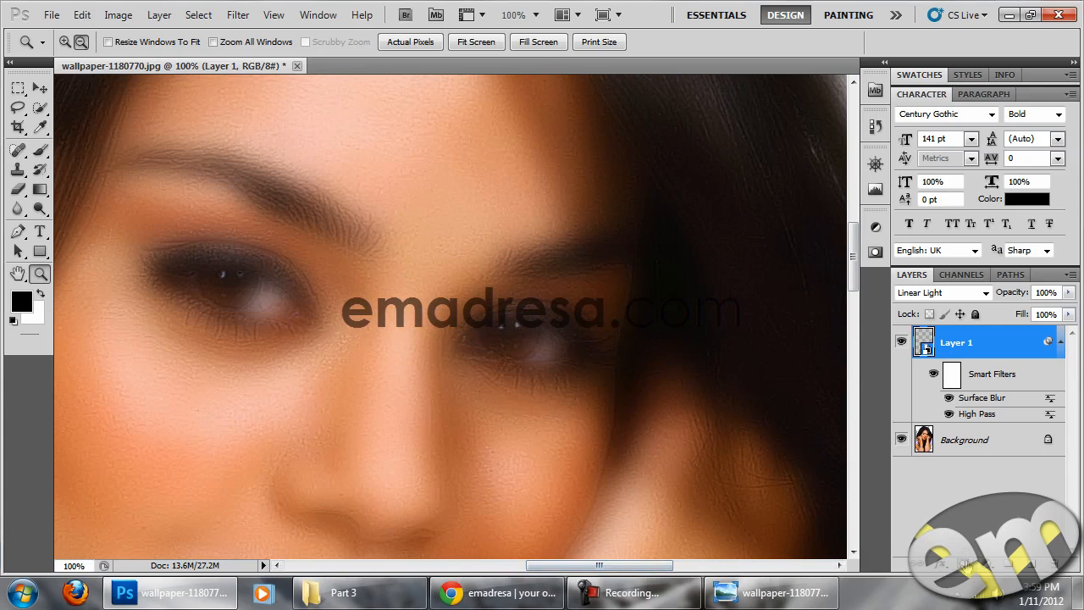
{"action": "left_click", "coordinate": [963, 564]}
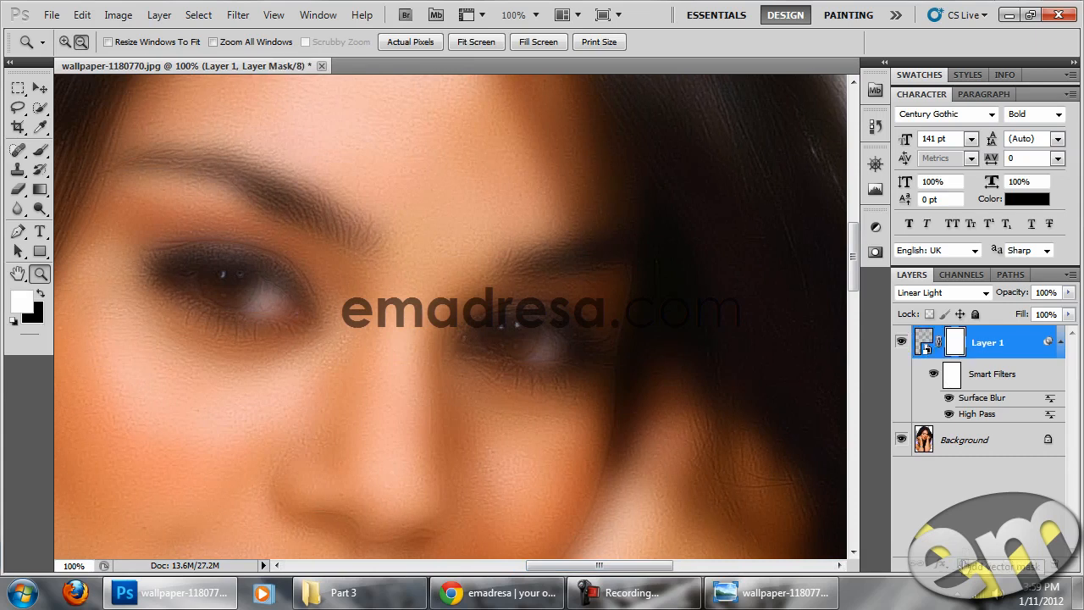
{"action": "key", "text": "ctrl+i"}
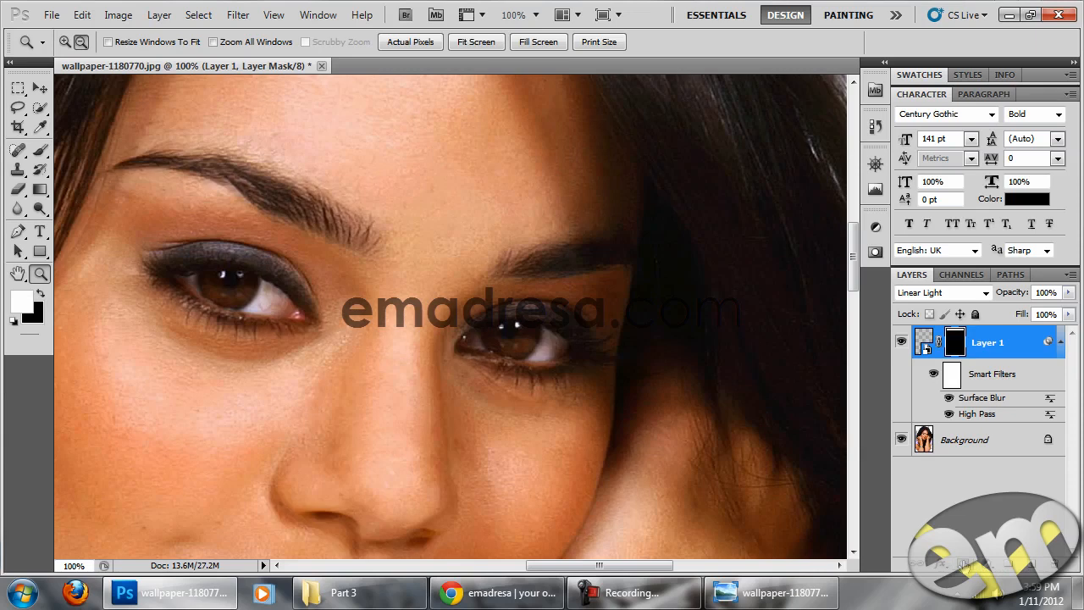
Paint white on Layer 1's mask over the forehead above the eyebrow with a soft 62 px brush
{"action": "left_click_drag", "start_coordinate": [641, 567], "coordinate": [603, 568]}
{"action": "scroll", "coordinate": [619, 427], "scroll_direction": "up", "scroll_amount": 3}
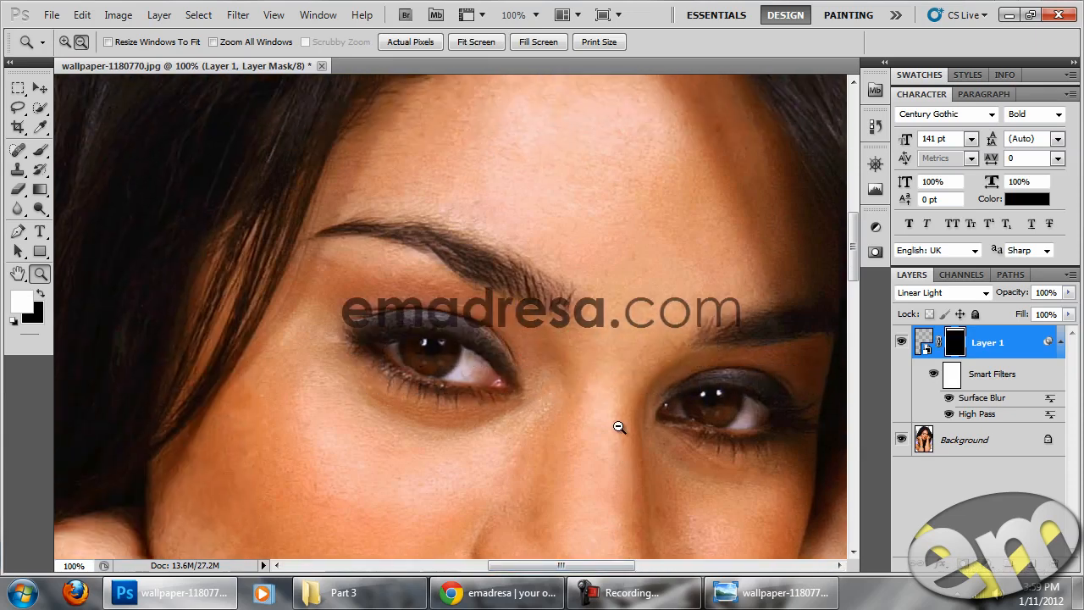
{"action": "scroll", "coordinate": [619, 428], "scroll_direction": "up", "scroll_amount": 2}
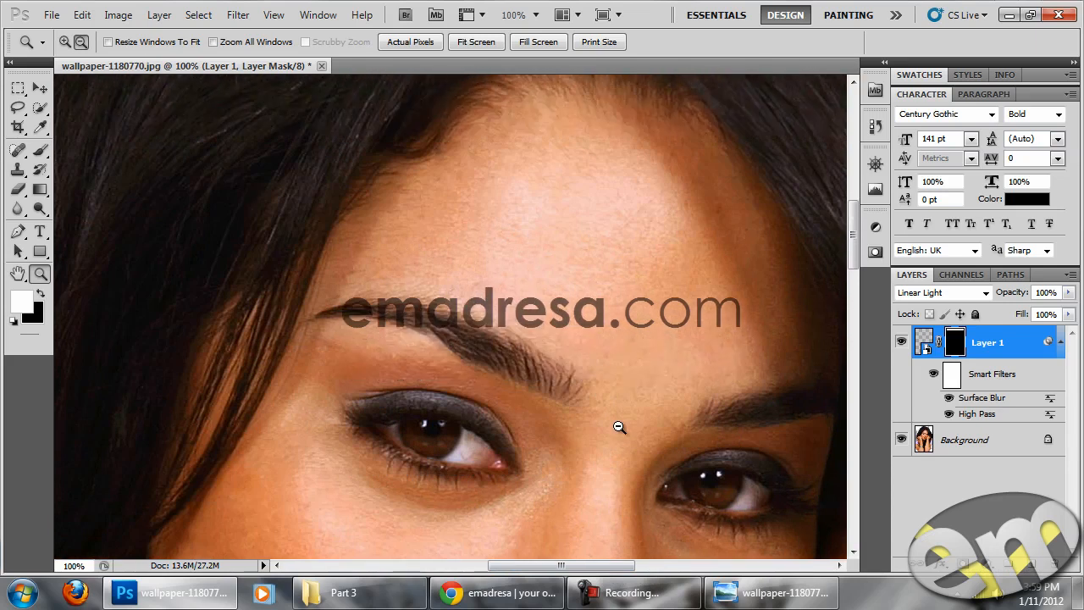
{"action": "left_click", "coordinate": [41, 150]}
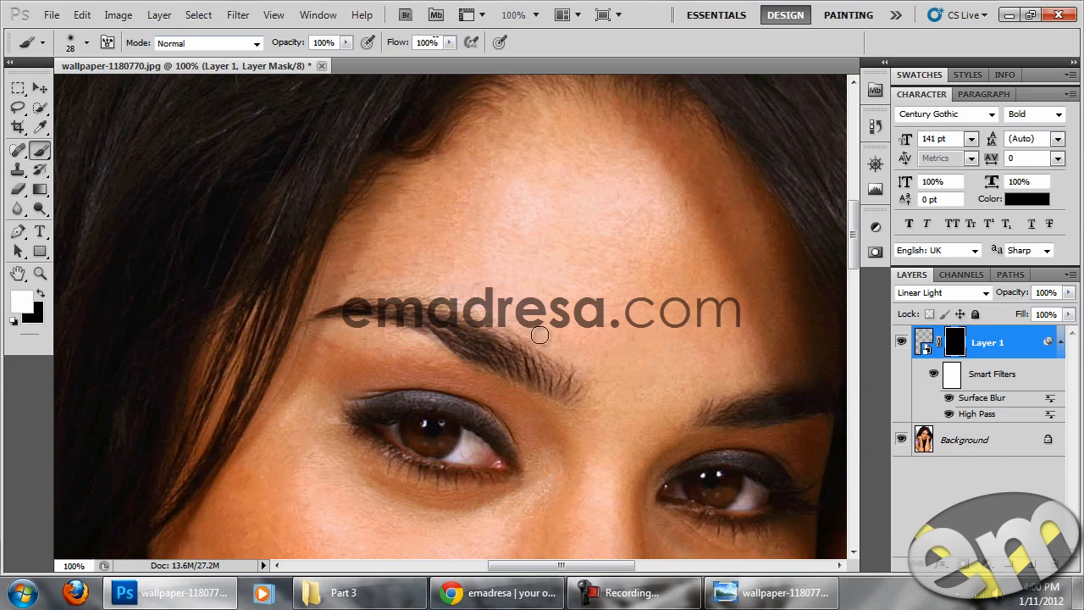
{"action": "left_click_drag", "start_coordinate": [579, 328], "coordinate": [506, 281]}
{"action": "right_click", "coordinate": [533, 305]}
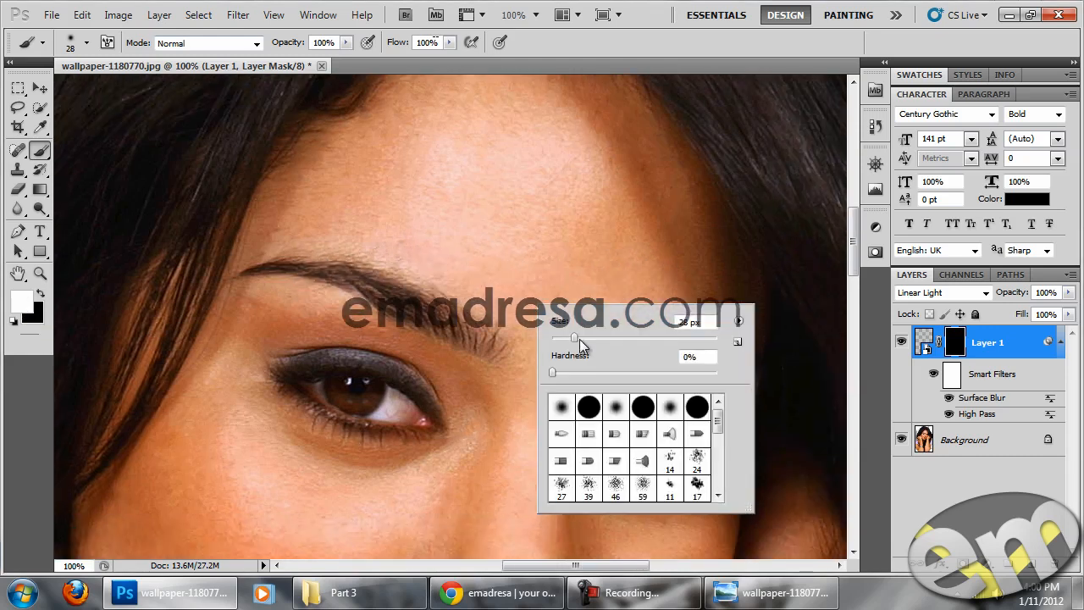
{"action": "mouse_move", "coordinate": [576, 337]}
{"action": "left_mouse_down"}
{"action": "mouse_move", "coordinate": [603, 338]}
{"action": "mouse_move", "coordinate": [542, 344]}
{"action": "left_mouse_up"}
{"action": "left_click", "coordinate": [154, 70]}
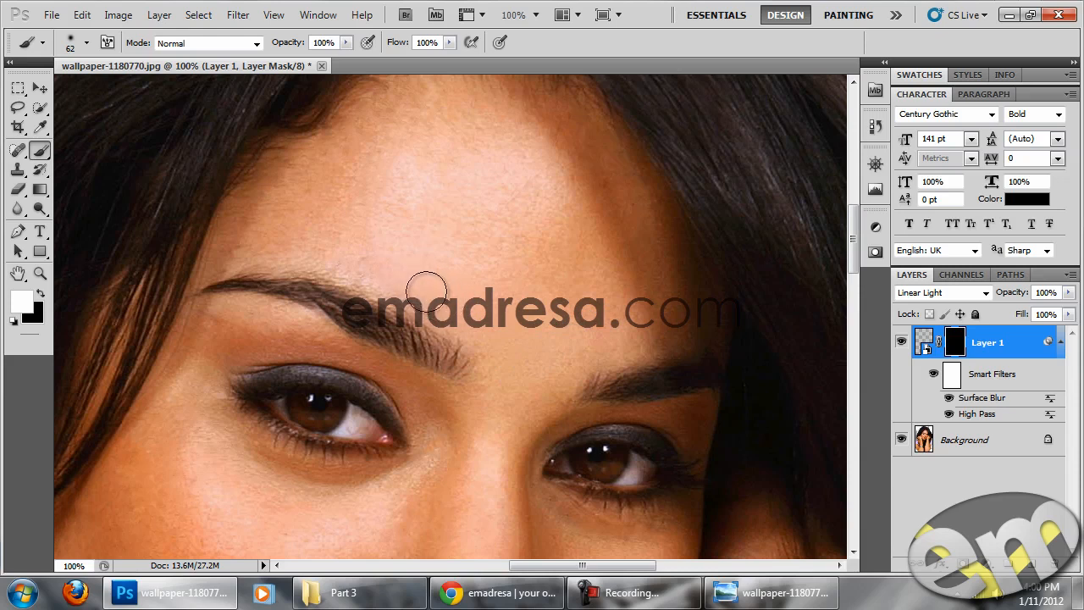
{"action": "mouse_move", "coordinate": [269, 233]}
{"action": "left_mouse_down"}
{"action": "mouse_move", "coordinate": [265, 185]}
{"action": "mouse_move", "coordinate": [293, 167]}
{"action": "mouse_move", "coordinate": [329, 203]}
{"action": "mouse_move", "coordinate": [376, 208]}
{"action": "mouse_move", "coordinate": [424, 238]}
{"action": "mouse_move", "coordinate": [487, 244]}
{"action": "left_mouse_up"}
{"action": "scroll", "coordinate": [488, 255], "scroll_direction": "up", "scroll_amount": 1}
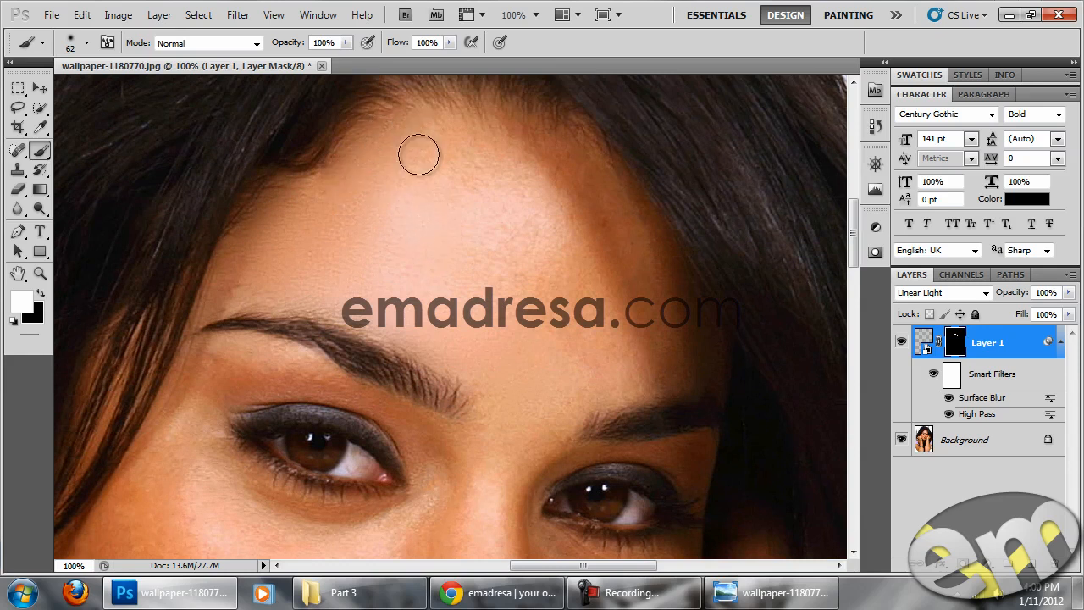
Enlarge the brush to 66 px at 0% hardness and paint the rest of the forehead white on Layer 1's mask
{"action": "right_click", "coordinate": [491, 195]}
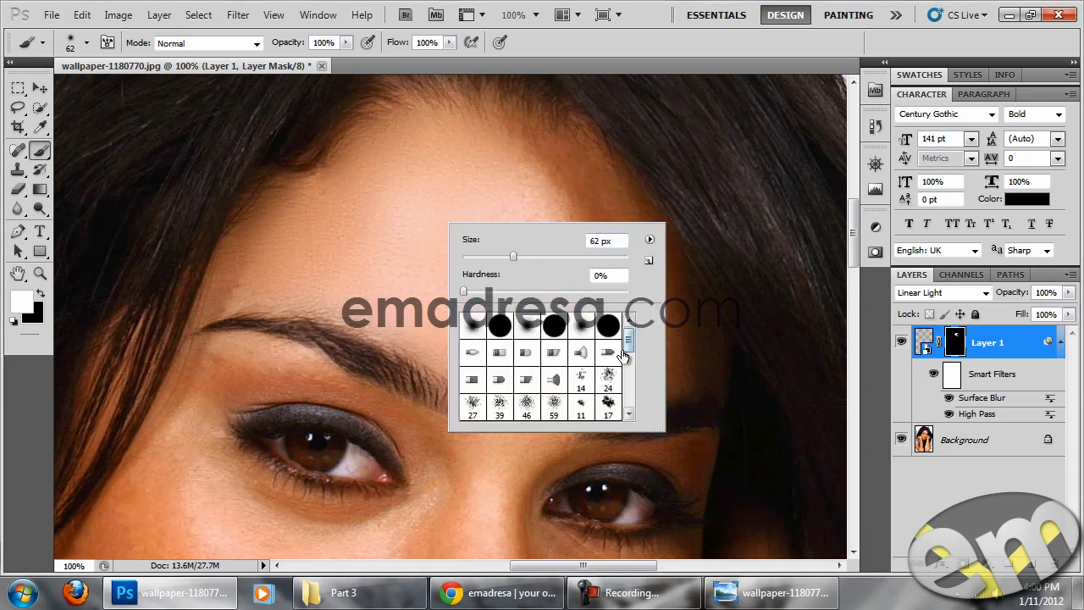
{"action": "left_click", "coordinate": [464, 291]}
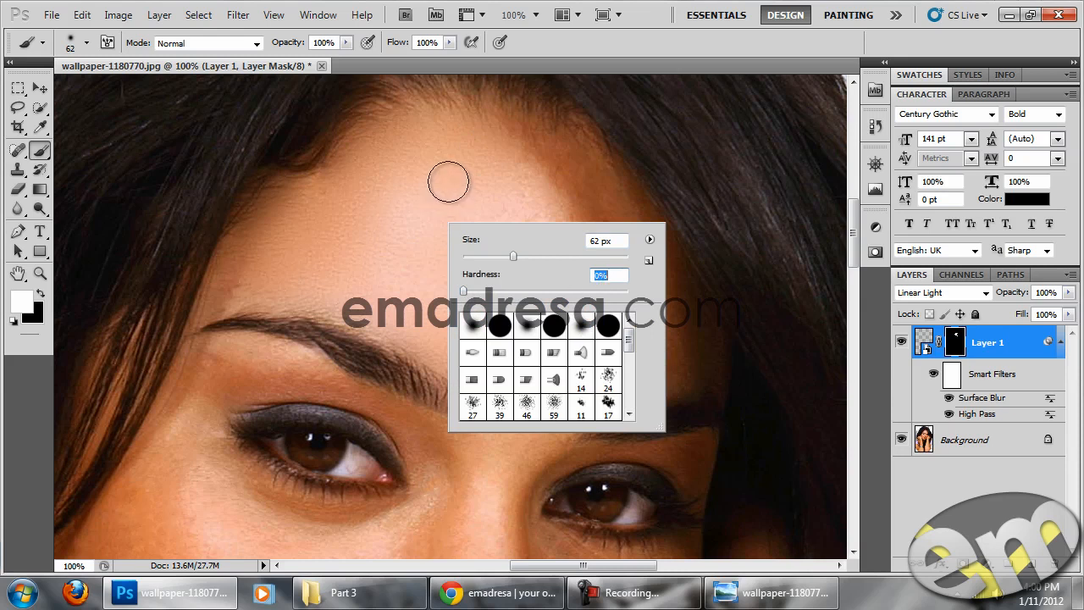
{"action": "left_click_drag", "start_coordinate": [513, 256], "coordinate": [517, 258]}
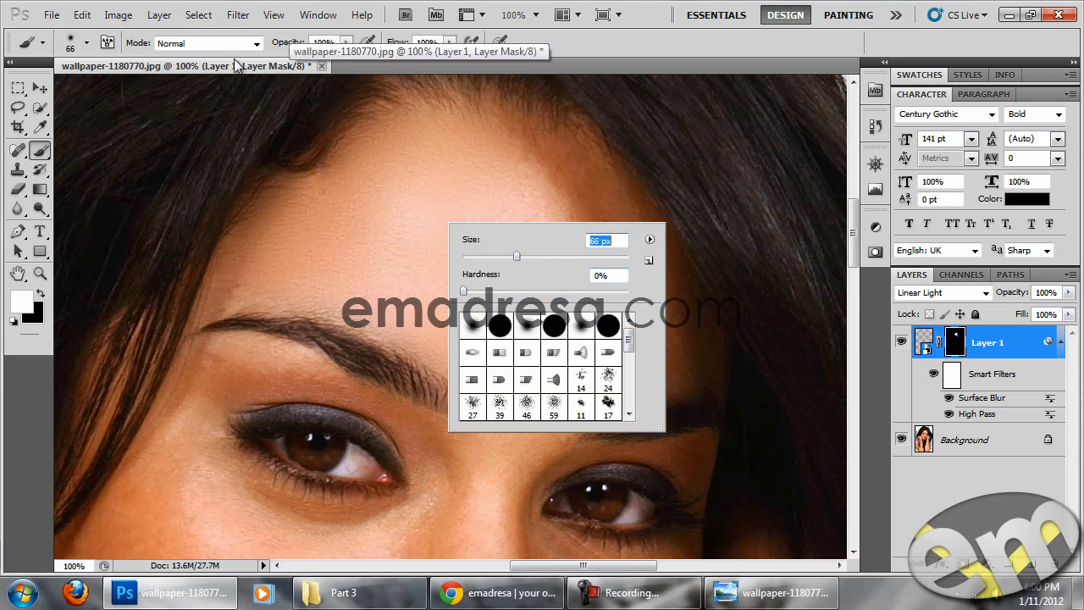
{"action": "key", "text": "Return"}
{"action": "mouse_move", "coordinate": [540, 185]}
{"action": "left_mouse_down"}
{"action": "mouse_move", "coordinate": [574, 184]}
{"action": "mouse_move", "coordinate": [627, 236]}
{"action": "mouse_move", "coordinate": [662, 305]}
{"action": "left_mouse_up"}
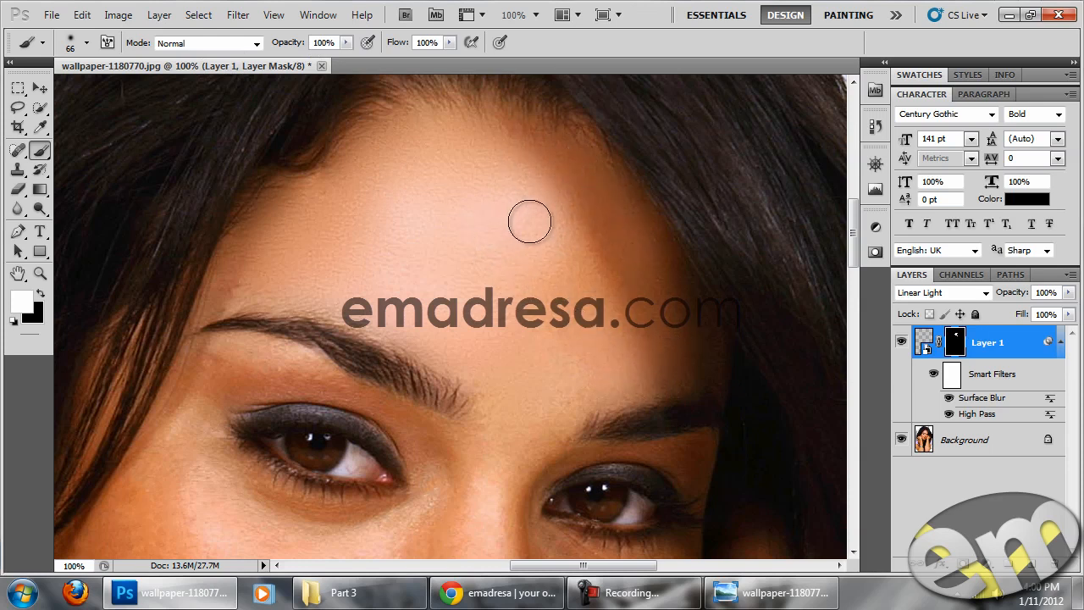
{"action": "left_click_drag", "start_coordinate": [406, 247], "coordinate": [435, 246]}
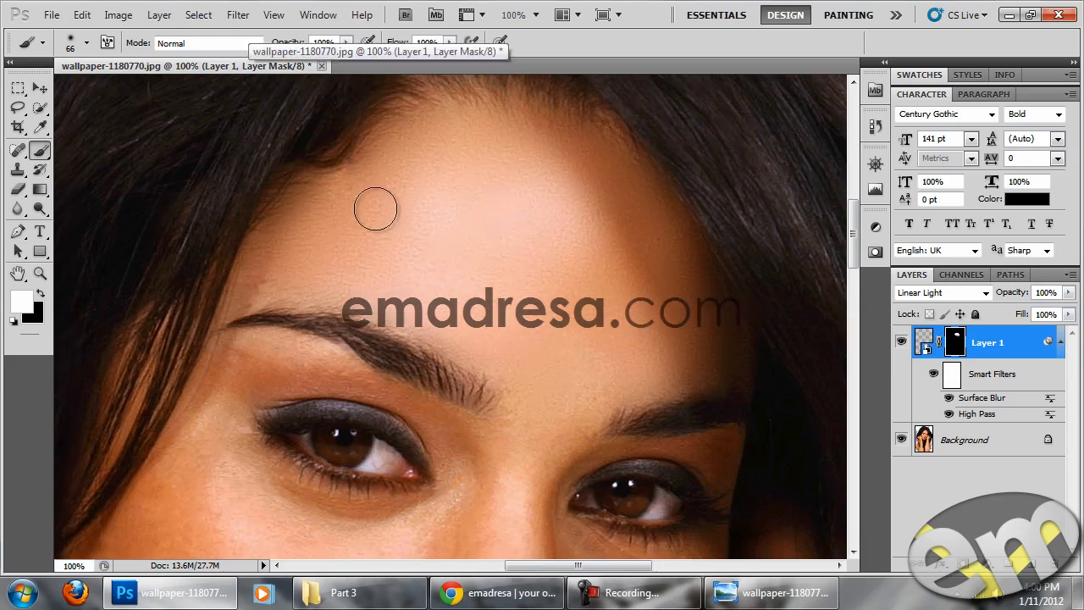
{"action": "left_click_drag", "start_coordinate": [420, 144], "coordinate": [395, 190]}
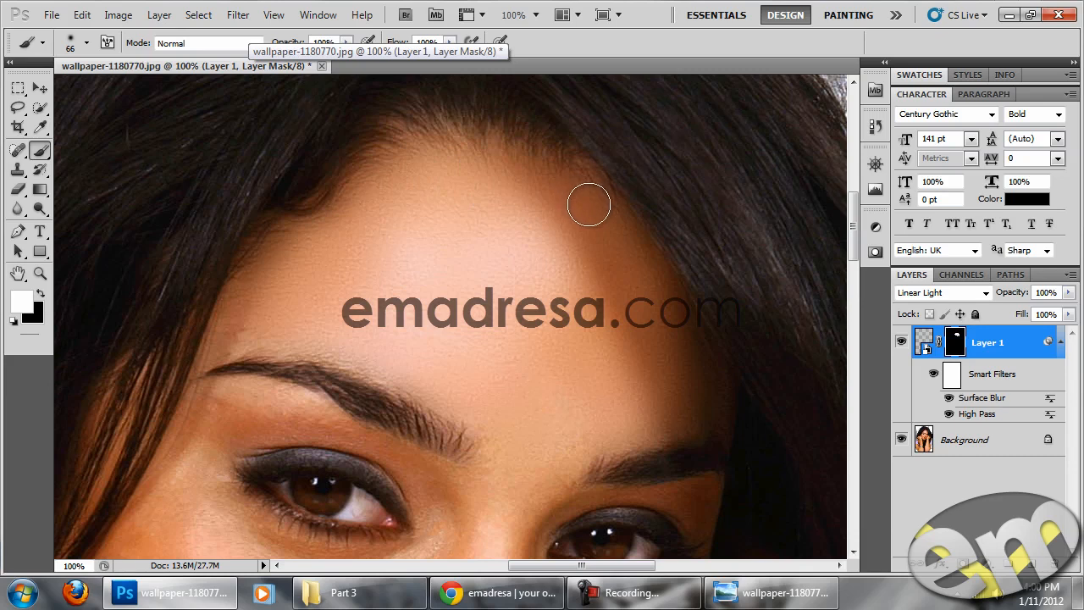
{"action": "left_click_drag", "start_coordinate": [628, 305], "coordinate": [607, 251]}
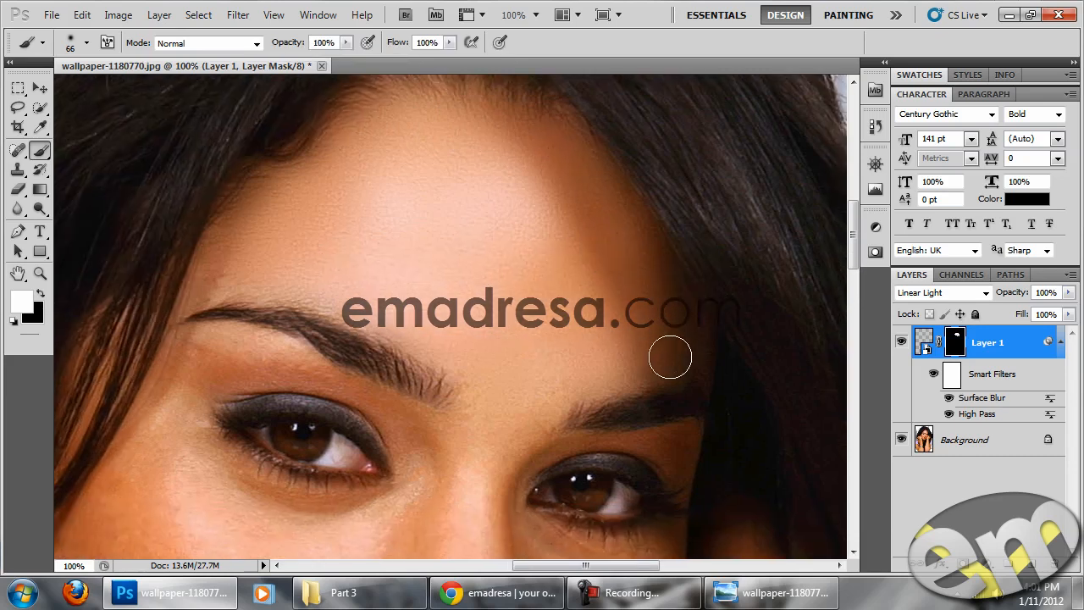
{"action": "left_click_drag", "start_coordinate": [663, 358], "coordinate": [595, 269]}
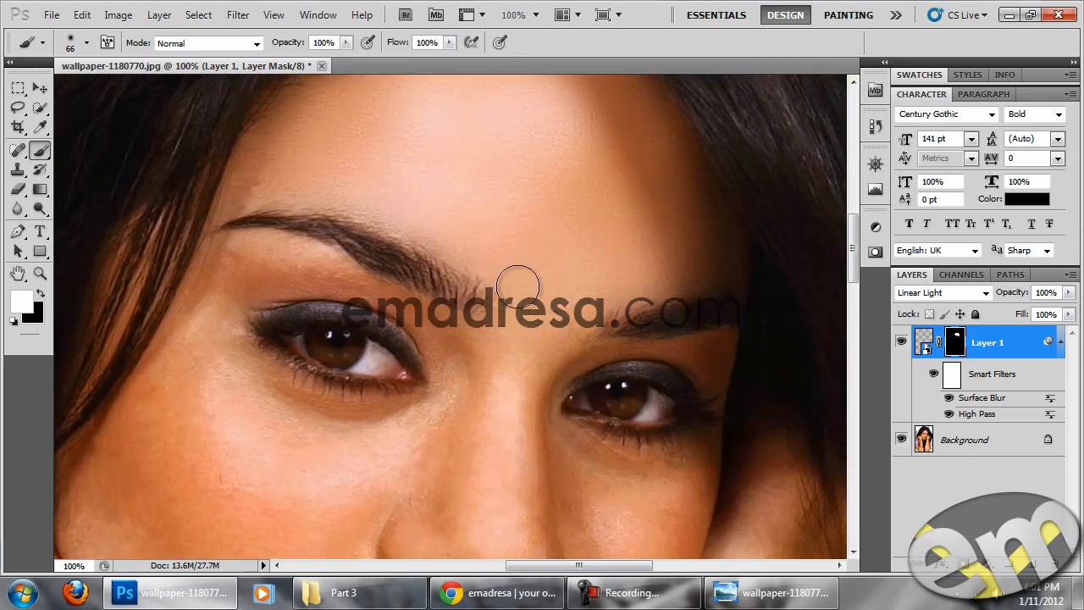
{"action": "left_click_drag", "start_coordinate": [387, 202], "coordinate": [481, 205]}
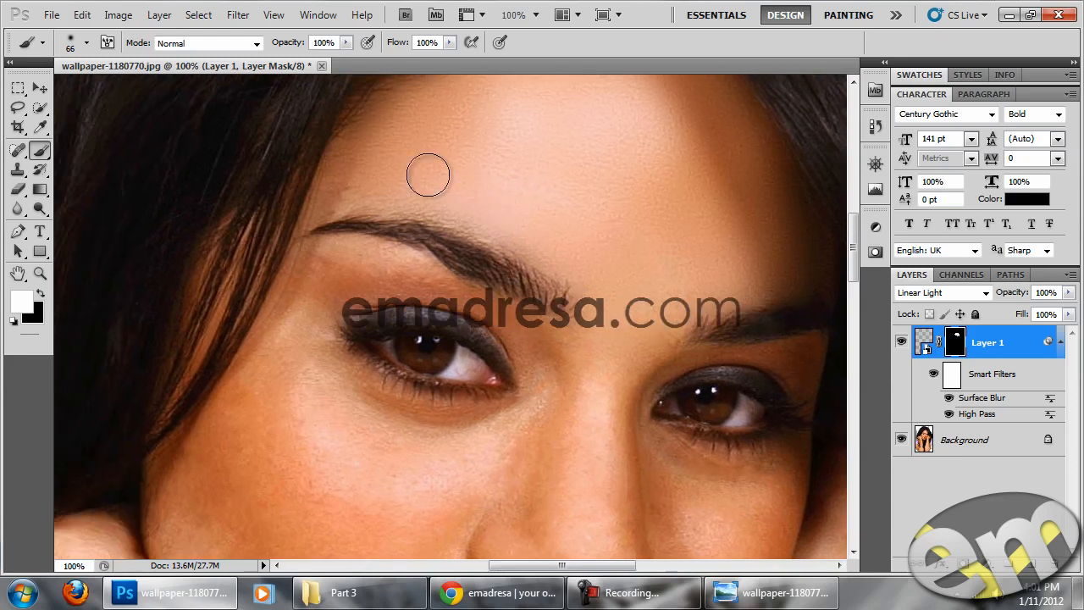
Paint white on Layer 1's mask over the bridge and tip of the nose
{"action": "left_click_drag", "start_coordinate": [683, 438], "coordinate": [538, 276]}
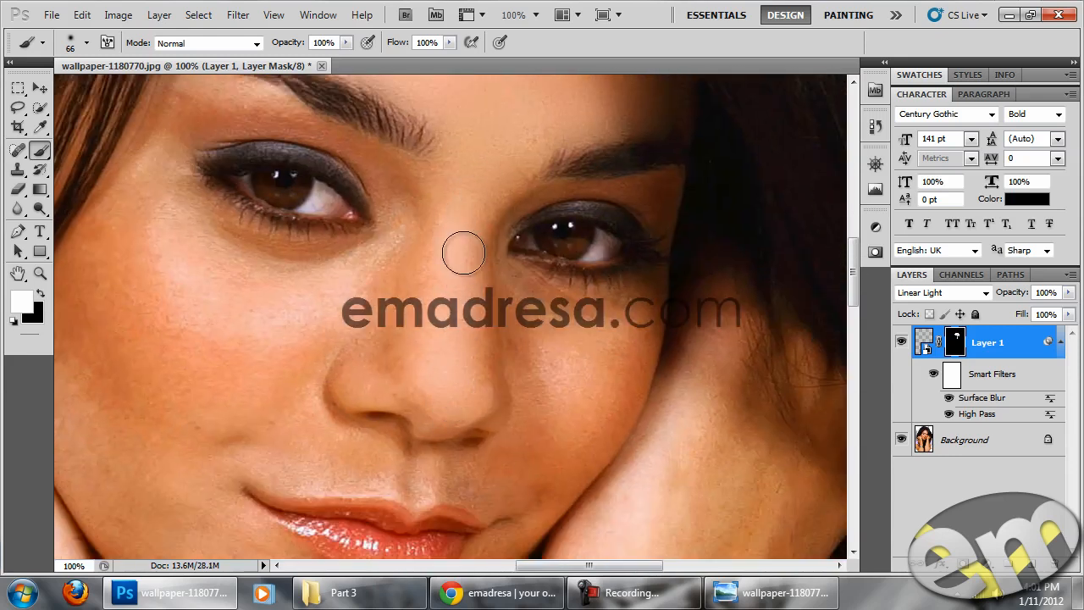
{"action": "left_click_drag", "start_coordinate": [453, 315], "coordinate": [490, 304]}
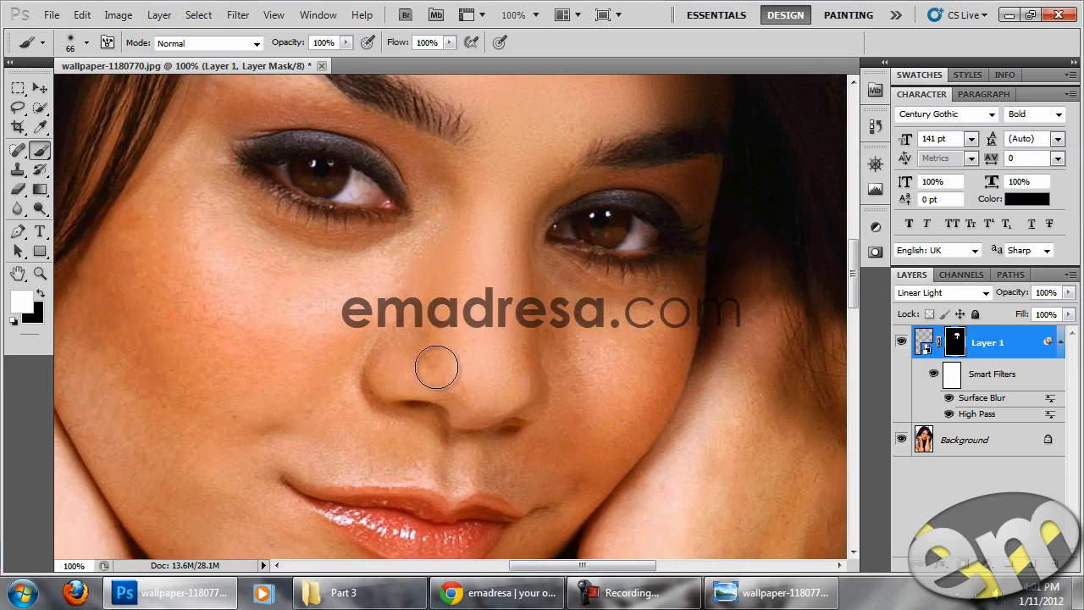
{"action": "mouse_move", "coordinate": [431, 338]}
{"action": "left_mouse_down"}
{"action": "mouse_move", "coordinate": [477, 331]}
{"action": "mouse_move", "coordinate": [483, 310]}
{"action": "left_mouse_up"}
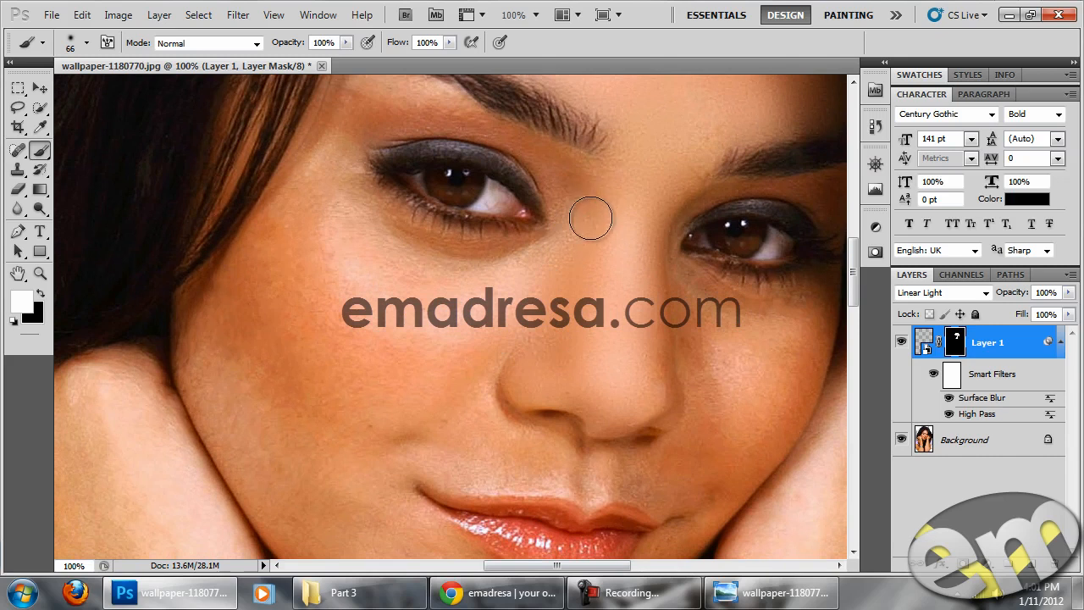
Paint white on Layer 1's mask over the cheek beside the raised fist, from the jaw up to the temple
{"action": "left_click_drag", "start_coordinate": [417, 336], "coordinate": [487, 305]}
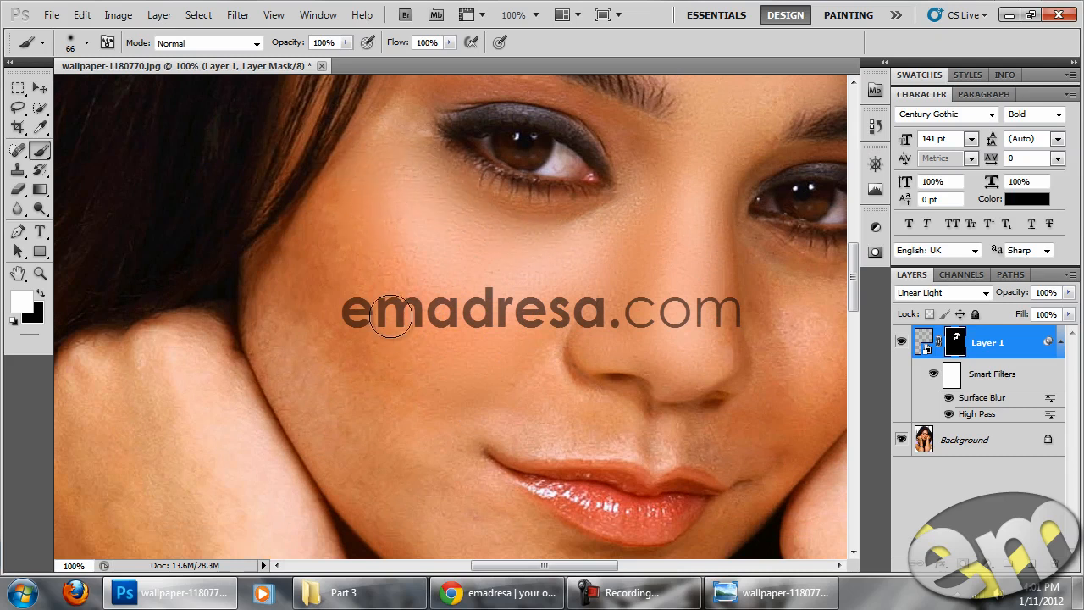
{"action": "left_click_drag", "start_coordinate": [404, 343], "coordinate": [459, 331]}
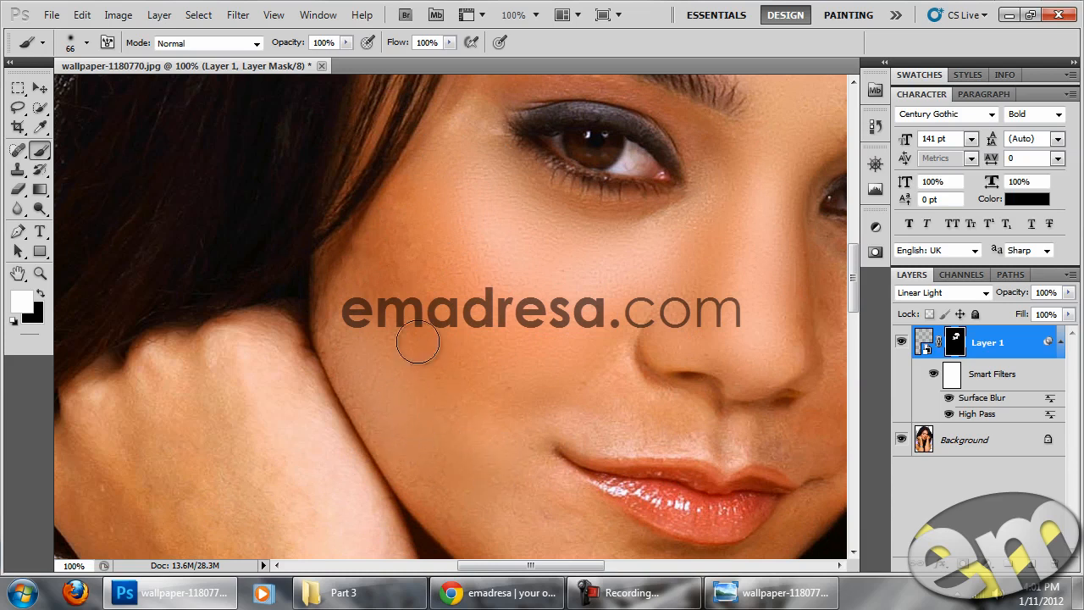
{"action": "scroll", "coordinate": [434, 271], "scroll_direction": "up", "scroll_amount": 2}
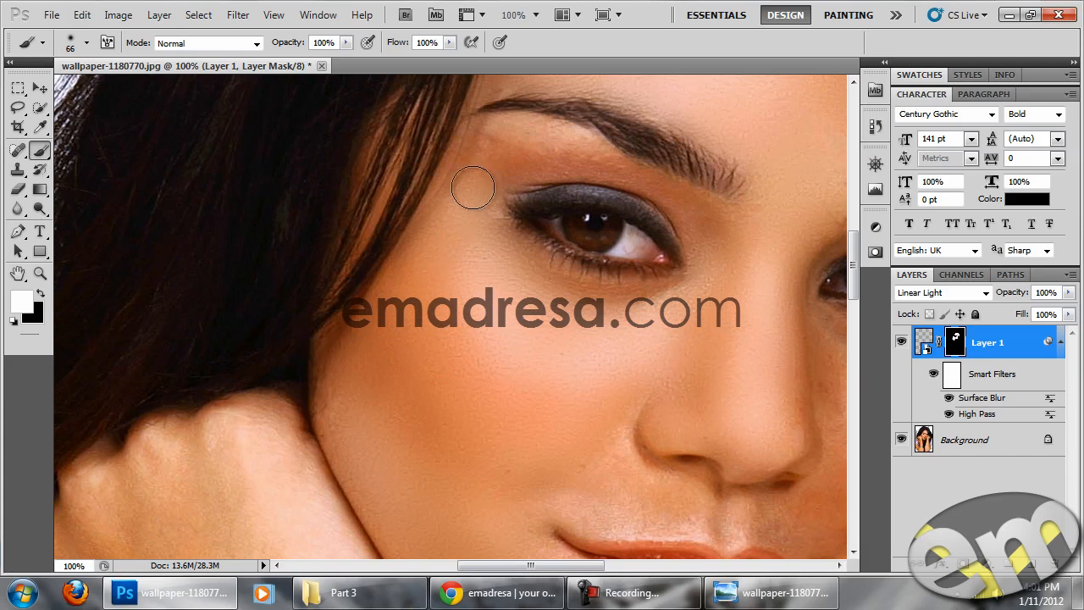
{"action": "left_click_drag", "start_coordinate": [545, 269], "coordinate": [416, 172]}
{"action": "left_click_drag", "start_coordinate": [596, 234], "coordinate": [535, 323]}
Reduce the brush to 33 px and paint white on Layer 1's mask around the eyes and over the opposite cheek
{"action": "right_click", "coordinate": [558, 293]}
{"action": "left_click", "coordinate": [599, 326]}
{"action": "mouse_move", "coordinate": [466, 184]}
{"action": "left_mouse_down"}
{"action": "mouse_move", "coordinate": [385, 158]}
{"action": "mouse_move", "coordinate": [339, 162]}
{"action": "mouse_move", "coordinate": [373, 141]}
{"action": "mouse_move", "coordinate": [366, 134]}
{"action": "mouse_move", "coordinate": [391, 139]}
{"action": "mouse_move", "coordinate": [321, 127]}
{"action": "left_mouse_up"}
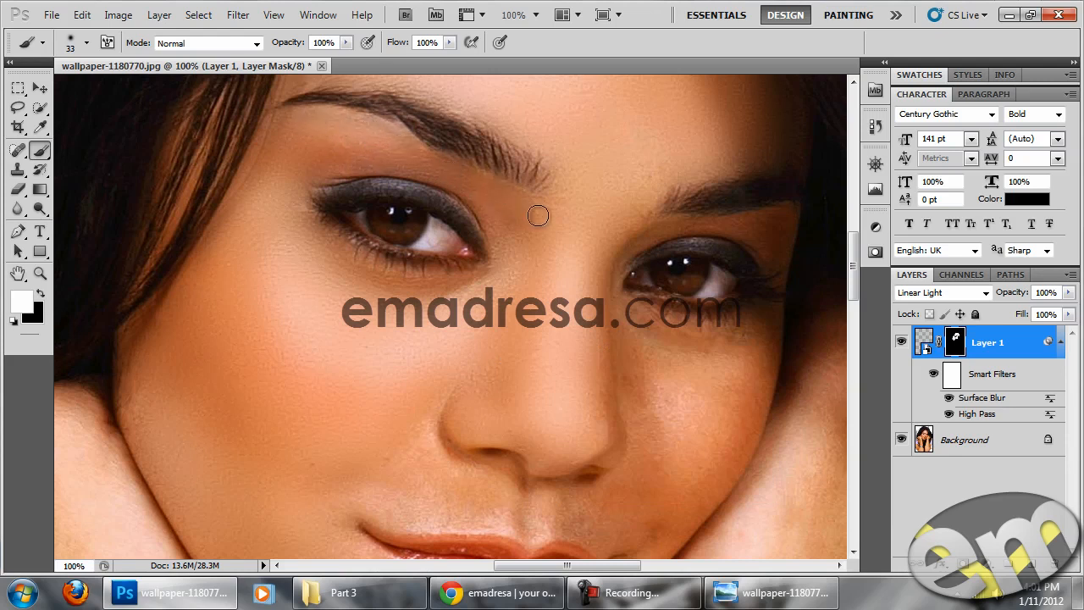
{"action": "left_click_drag", "start_coordinate": [609, 383], "coordinate": [493, 315]}
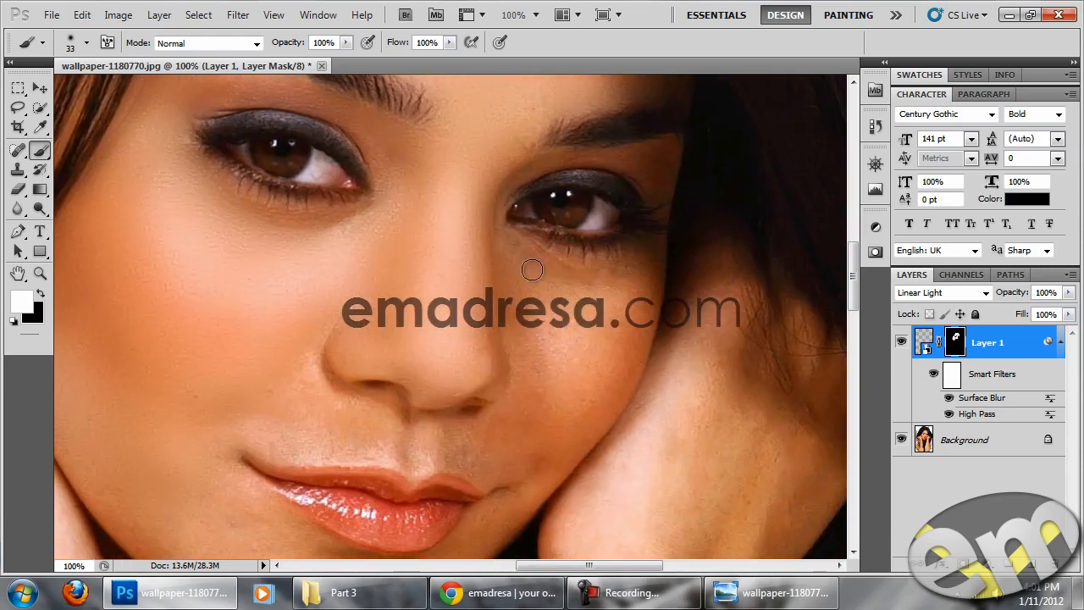
{"action": "left_click_drag", "start_coordinate": [613, 313], "coordinate": [616, 276]}
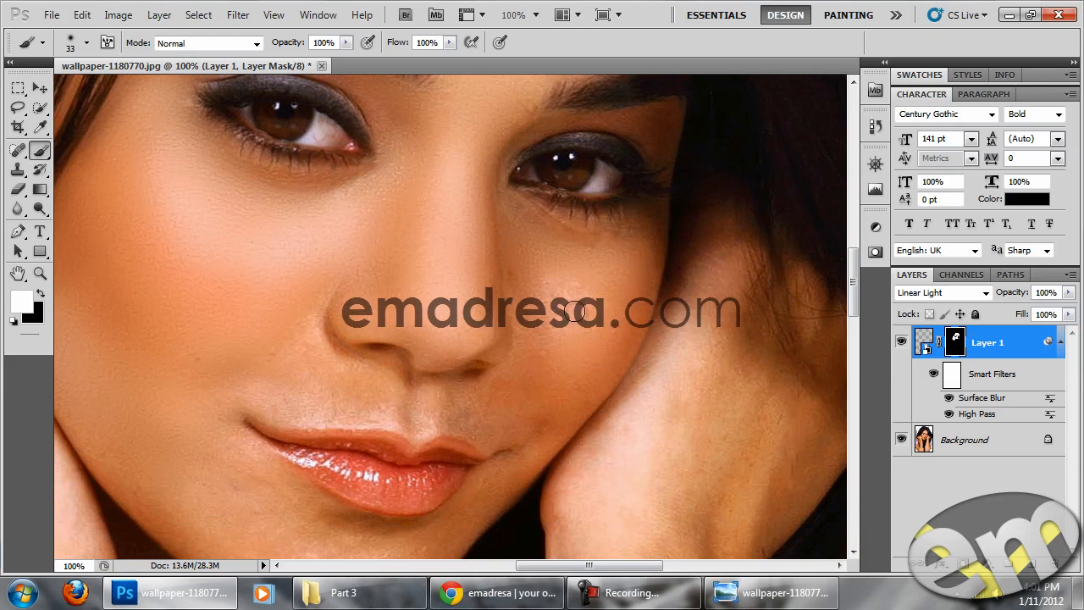
{"action": "left_click_drag", "start_coordinate": [530, 326], "coordinate": [539, 284]}
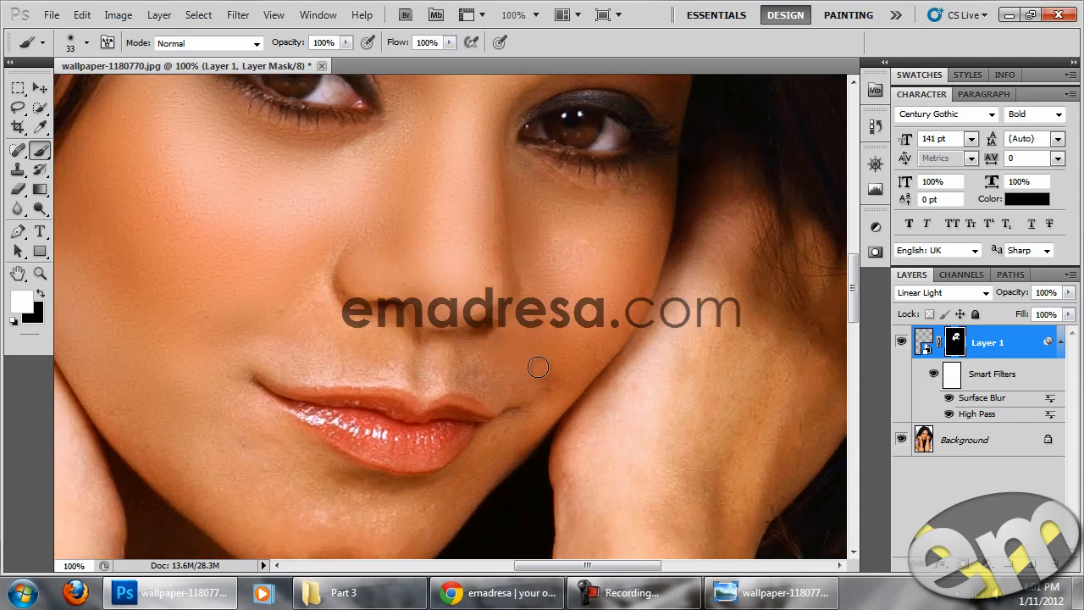
{"action": "left_click_drag", "start_coordinate": [609, 284], "coordinate": [581, 332]}
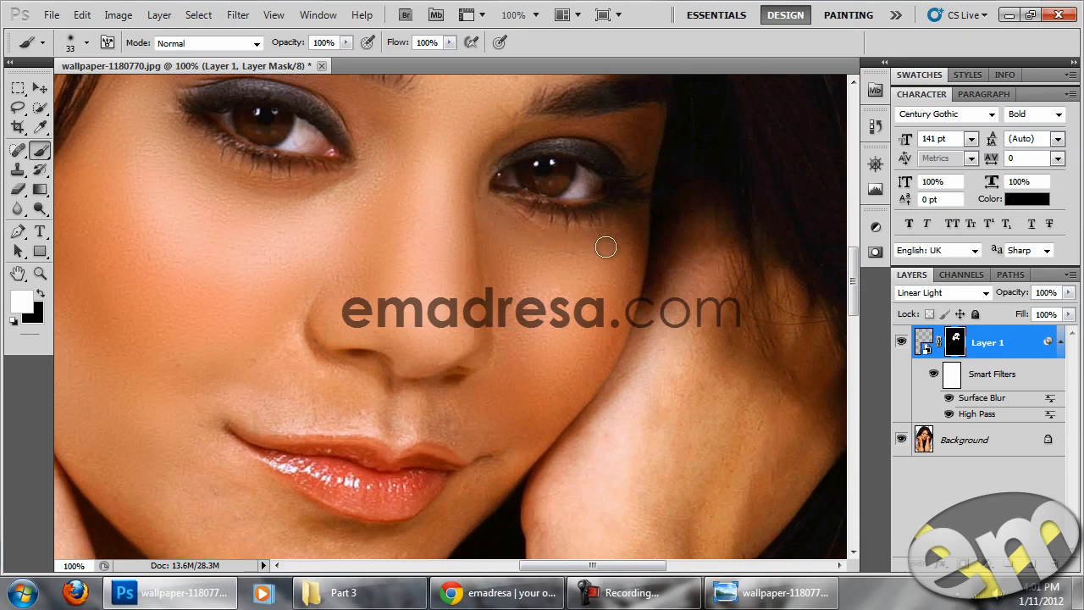
{"action": "left_click_drag", "start_coordinate": [613, 270], "coordinate": [611, 293]}
{"action": "left_click_drag", "start_coordinate": [531, 280], "coordinate": [512, 349]}
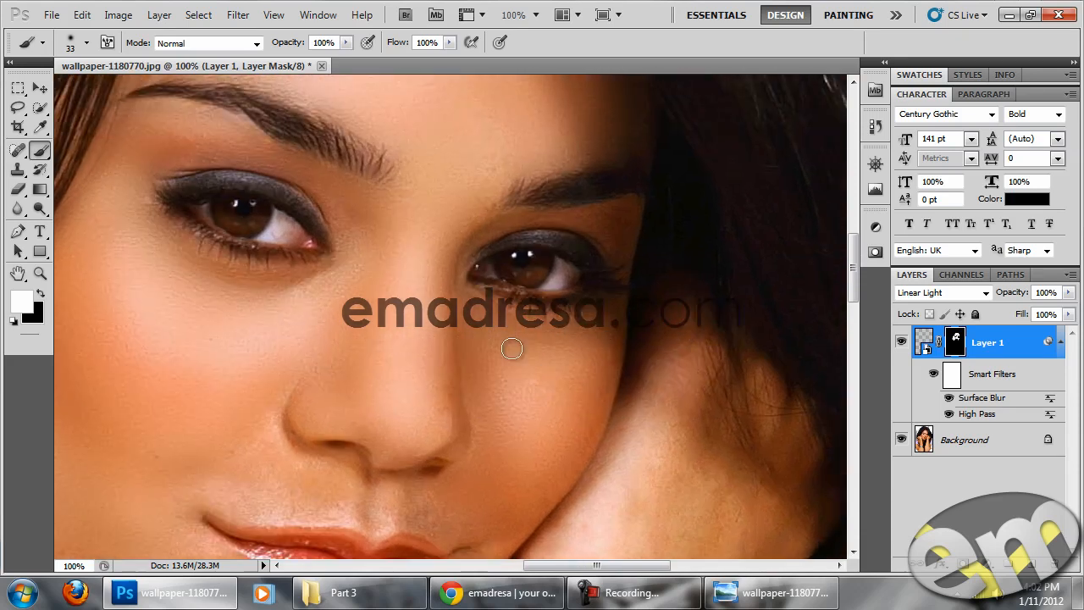
{"action": "left_click_drag", "start_coordinate": [487, 171], "coordinate": [479, 194]}
Paint white on Layer 1's mask over the skin between the nose and upper lip, out to the mouth corners
{"action": "mouse_move", "coordinate": [405, 422]}
{"action": "left_mouse_down"}
{"action": "mouse_move", "coordinate": [433, 324]}
{"action": "mouse_move", "coordinate": [527, 279]}
{"action": "left_mouse_up"}
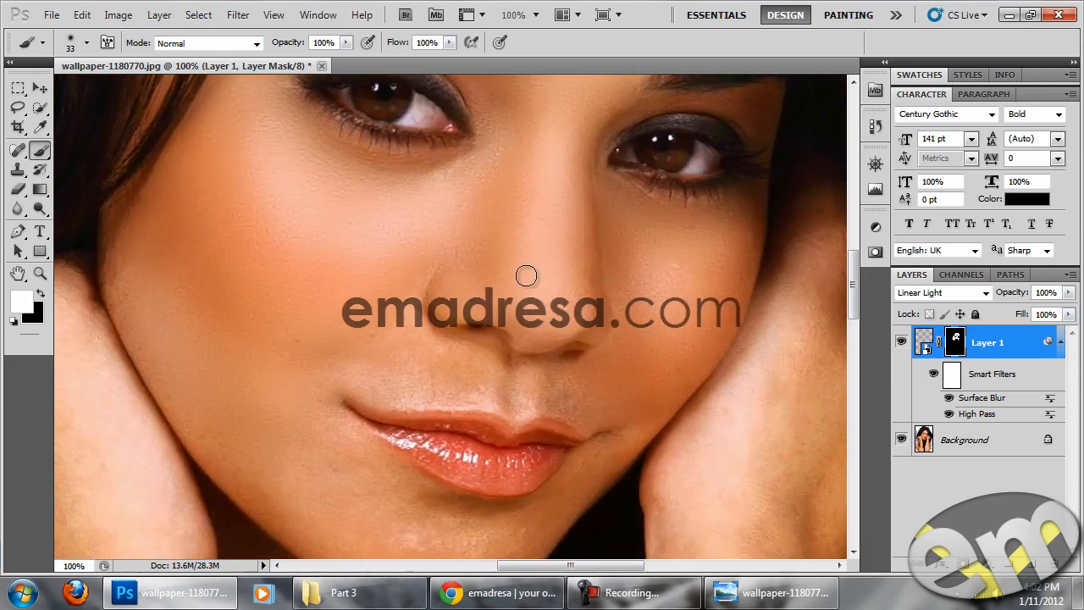
{"action": "left_click_drag", "start_coordinate": [484, 367], "coordinate": [542, 397]}
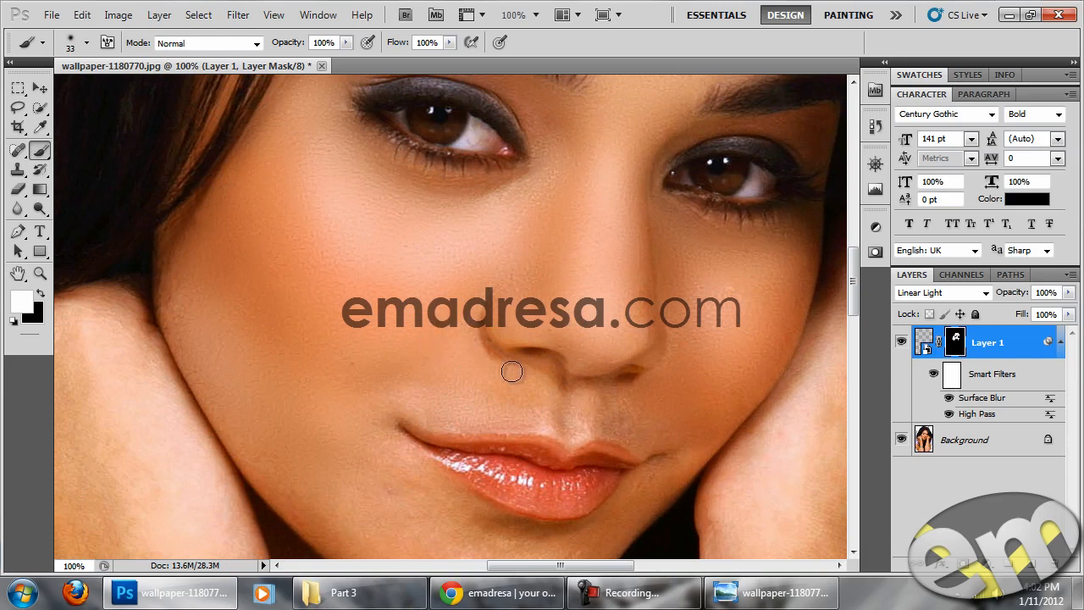
{"action": "left_click_drag", "start_coordinate": [540, 395], "coordinate": [523, 382]}
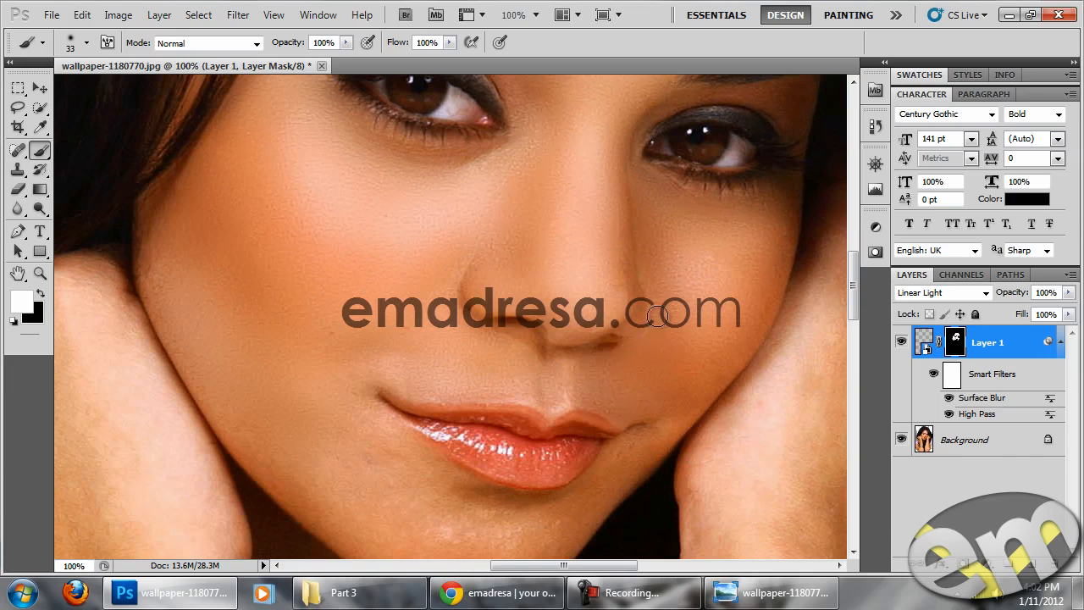
{"action": "left_click_drag", "start_coordinate": [672, 313], "coordinate": [641, 263]}
Paint white on Layer 1's mask over the jawline, the chin and the skin below the lower lip
{"action": "mouse_move", "coordinate": [527, 290]}
{"action": "left_mouse_down"}
{"action": "mouse_move", "coordinate": [559, 293]}
{"action": "mouse_move", "coordinate": [612, 222]}
{"action": "left_mouse_up"}
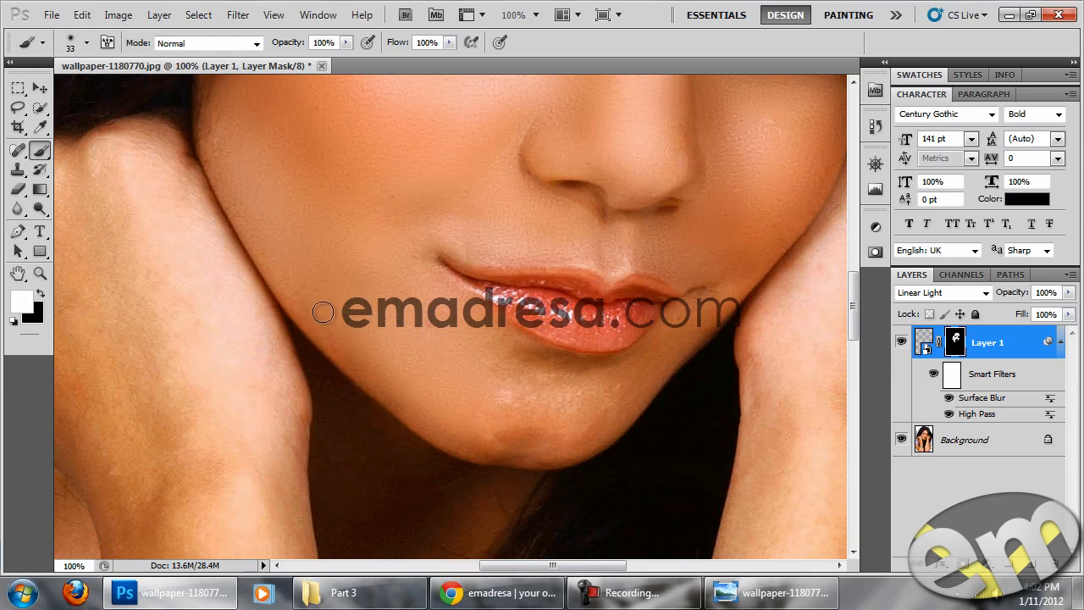
{"action": "mouse_move", "coordinate": [300, 271]}
{"action": "left_mouse_down"}
{"action": "mouse_move", "coordinate": [333, 297]}
{"action": "mouse_move", "coordinate": [363, 358]}
{"action": "left_mouse_up"}
{"action": "left_click_drag", "start_coordinate": [519, 435], "coordinate": [406, 372]}
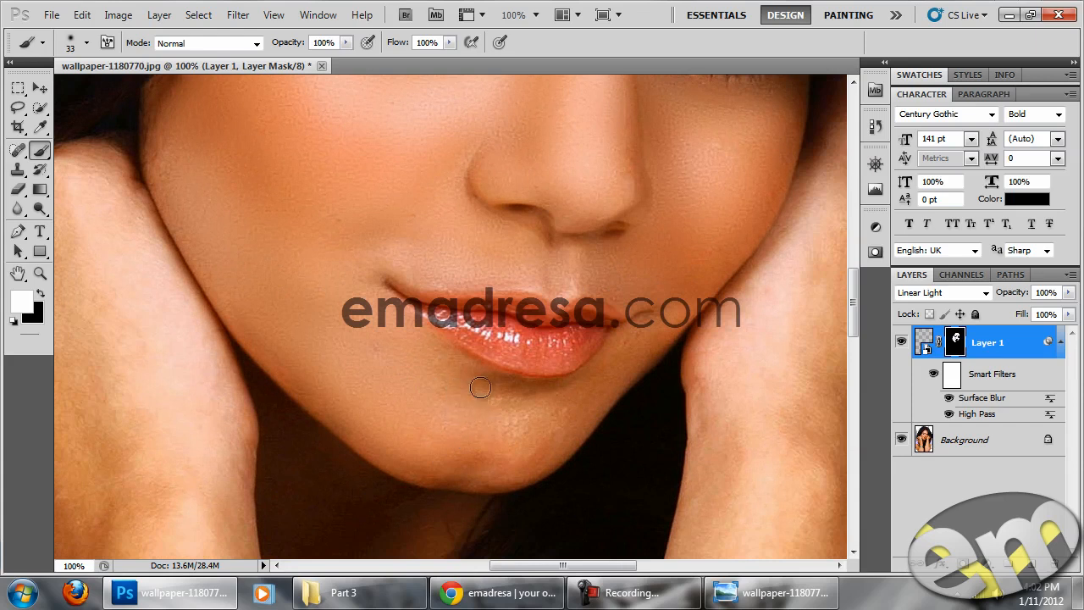
{"action": "left_click_drag", "start_coordinate": [408, 391], "coordinate": [333, 343]}
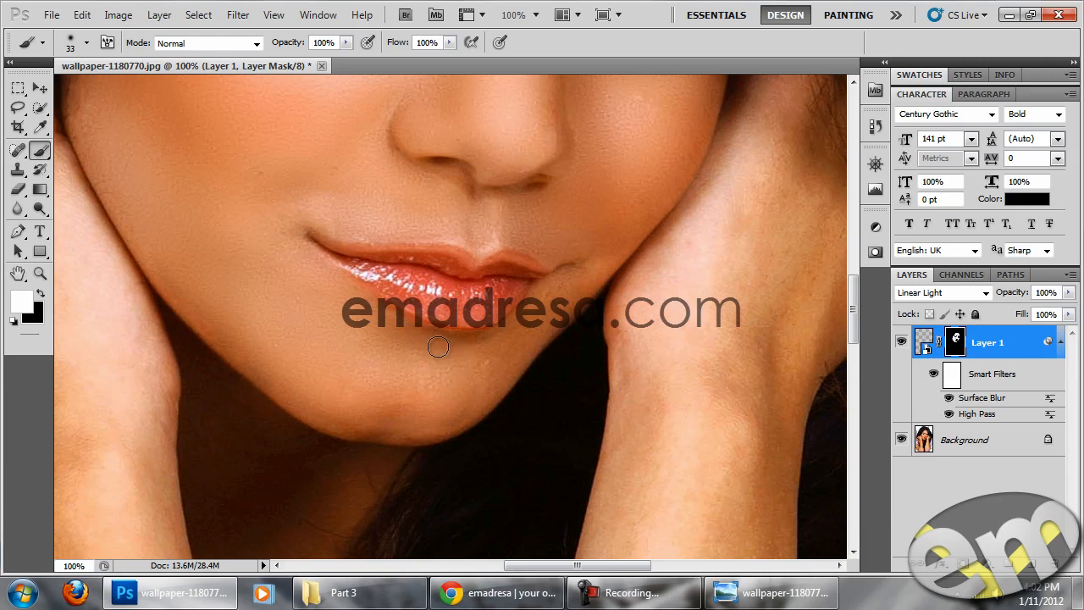
{"action": "left_click_drag", "start_coordinate": [483, 362], "coordinate": [439, 368]}
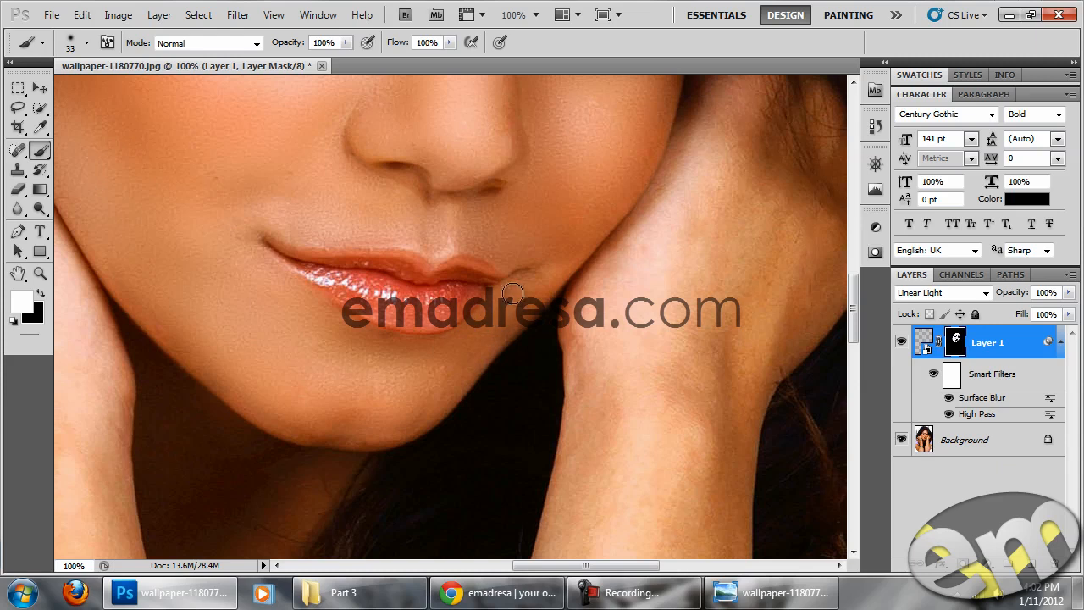
{"action": "left_click_drag", "start_coordinate": [455, 378], "coordinate": [485, 345]}
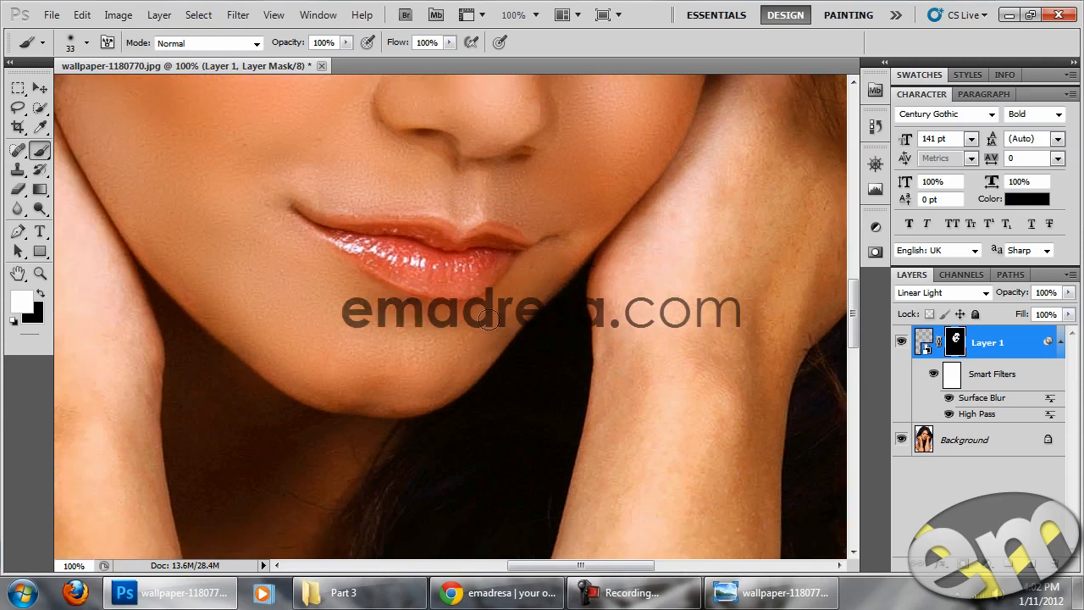
{"action": "left_click_drag", "start_coordinate": [525, 313], "coordinate": [436, 320]}
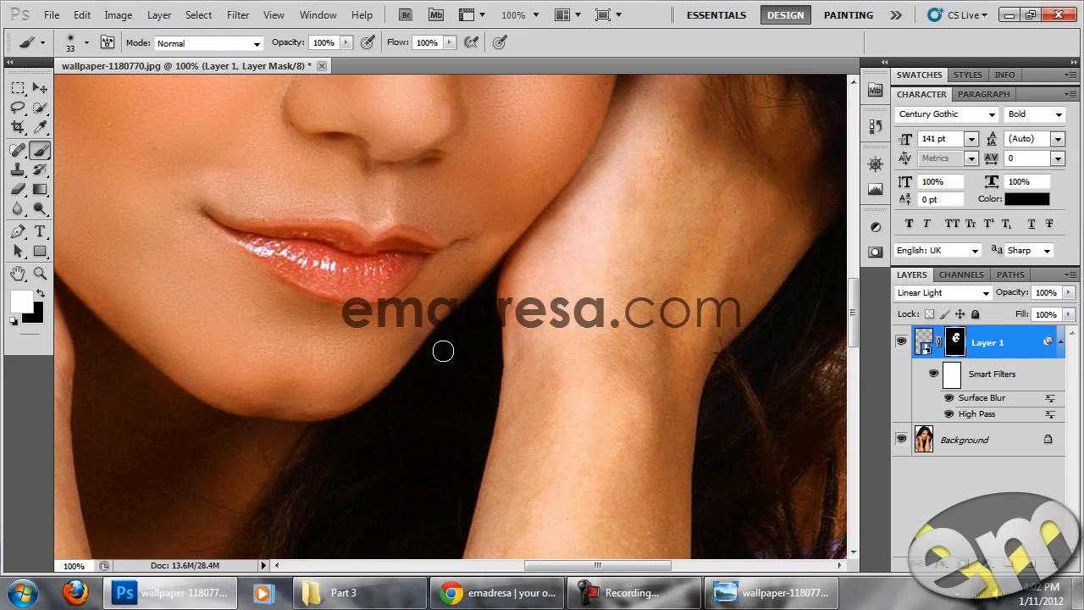
Paint white on Layer 1's mask over the cheek-side knuckles of the raised fist with the 33 px brush
{"action": "left_click_drag", "start_coordinate": [256, 400], "coordinate": [466, 364]}
{"action": "left_click_drag", "start_coordinate": [470, 276], "coordinate": [498, 307]}
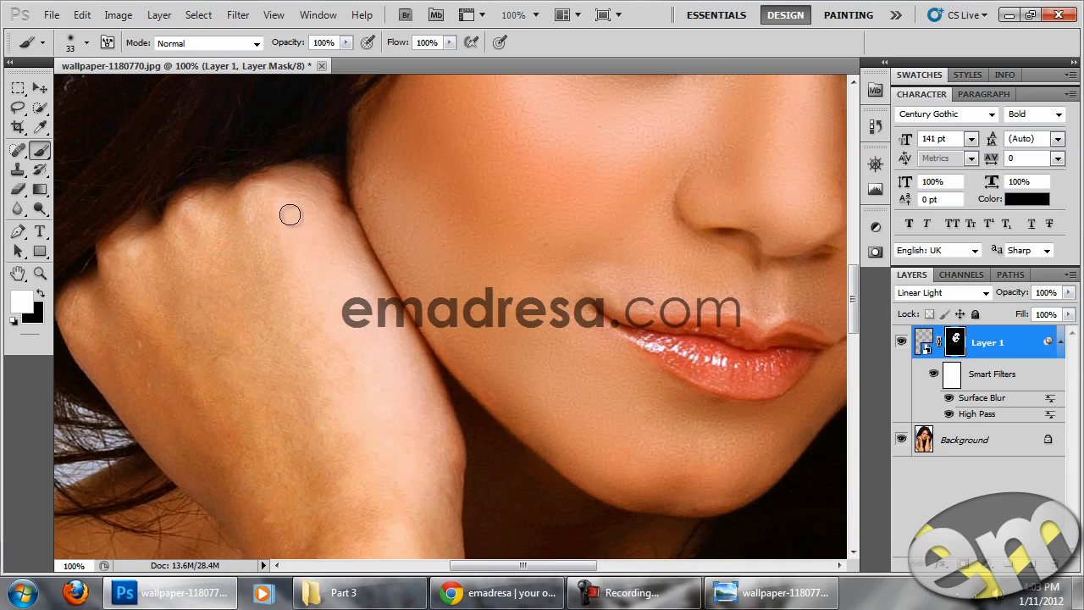
{"action": "left_click_drag", "start_coordinate": [326, 259], "coordinate": [353, 232]}
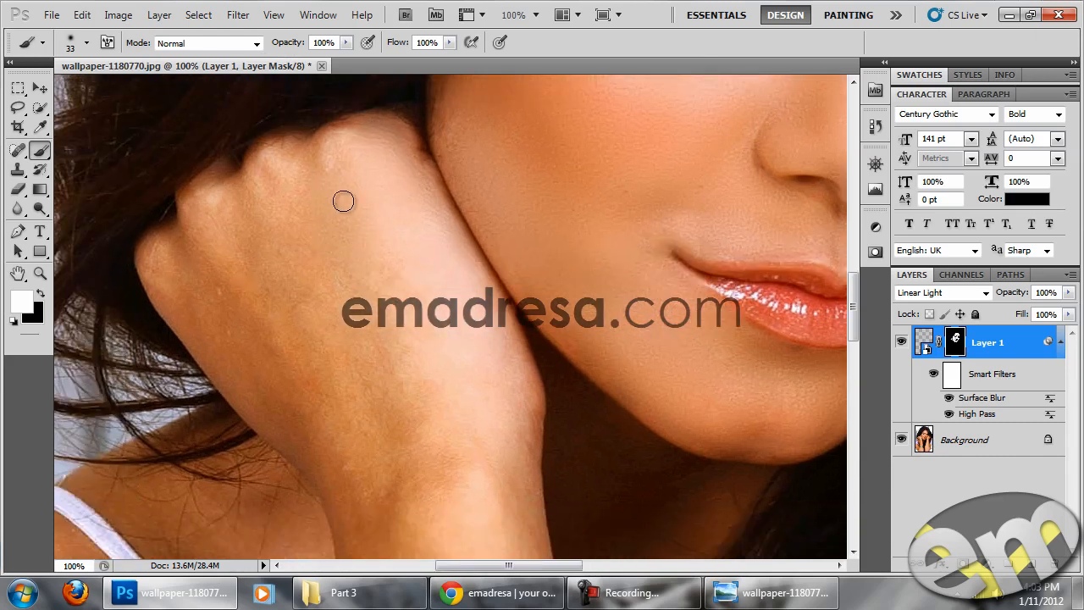
Enlarge the brush to 49 px and paint the rest of the back of the hand white on Layer 1's mask
{"action": "right_click", "coordinate": [354, 261]}
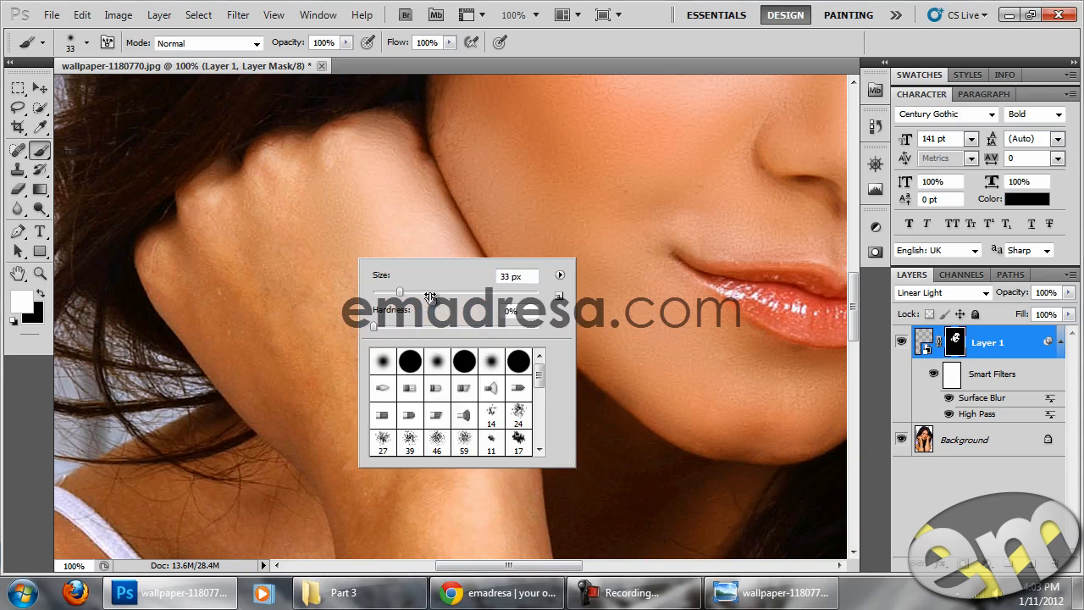
{"action": "left_click_drag", "start_coordinate": [413, 294], "coordinate": [414, 294]}
{"action": "left_click", "coordinate": [323, 279]}
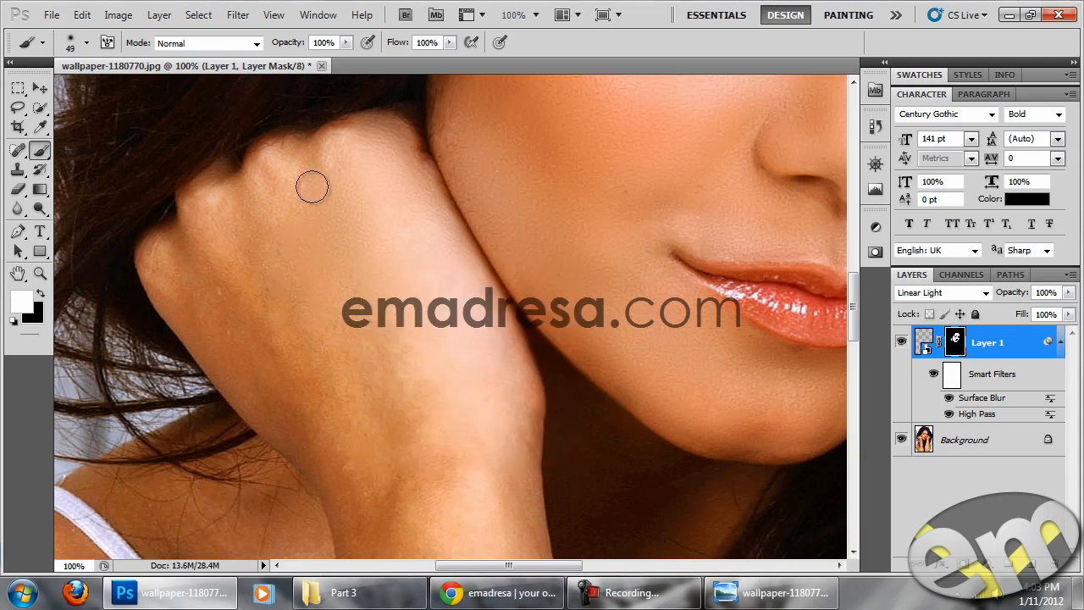
{"action": "mouse_move", "coordinate": [273, 190]}
{"action": "left_mouse_down"}
{"action": "mouse_move", "coordinate": [313, 158]}
{"action": "mouse_move", "coordinate": [341, 156]}
{"action": "left_mouse_up"}
{"action": "left_click_drag", "start_coordinate": [341, 232], "coordinate": [399, 209]}
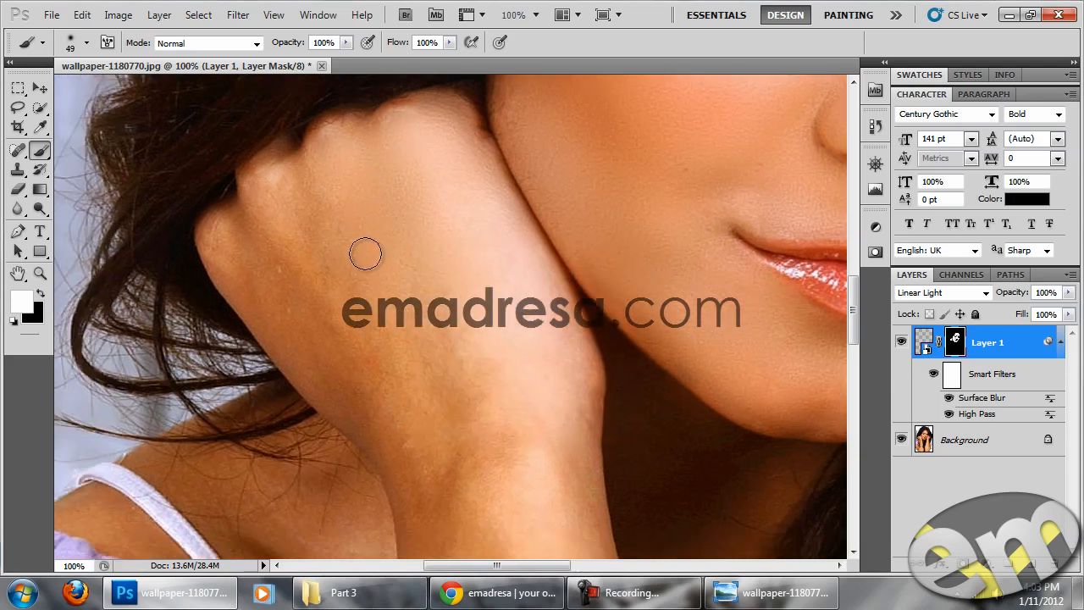
{"action": "mouse_move", "coordinate": [305, 239]}
{"action": "left_mouse_down"}
{"action": "mouse_move", "coordinate": [307, 183]}
{"action": "mouse_move", "coordinate": [268, 186]}
{"action": "mouse_move", "coordinate": [262, 227]}
{"action": "mouse_move", "coordinate": [229, 247]}
{"action": "mouse_move", "coordinate": [218, 231]}
{"action": "mouse_move", "coordinate": [267, 289]}
{"action": "mouse_move", "coordinate": [274, 314]}
{"action": "mouse_move", "coordinate": [290, 256]}
{"action": "mouse_move", "coordinate": [266, 235]}
{"action": "mouse_move", "coordinate": [359, 339]}
{"action": "left_mouse_up"}
{"action": "mouse_move", "coordinate": [392, 376]}
{"action": "left_mouse_down"}
{"action": "mouse_move", "coordinate": [344, 293]}
{"action": "mouse_move", "coordinate": [314, 302]}
{"action": "mouse_move", "coordinate": [384, 203]}
{"action": "mouse_move", "coordinate": [387, 174]}
{"action": "mouse_move", "coordinate": [432, 319]}
{"action": "left_mouse_up"}
Paint white on Layer 1's mask over the wrist and down the forearm to the silver bangles
{"action": "scroll", "coordinate": [445, 365], "scroll_direction": "down", "scroll_amount": 3}
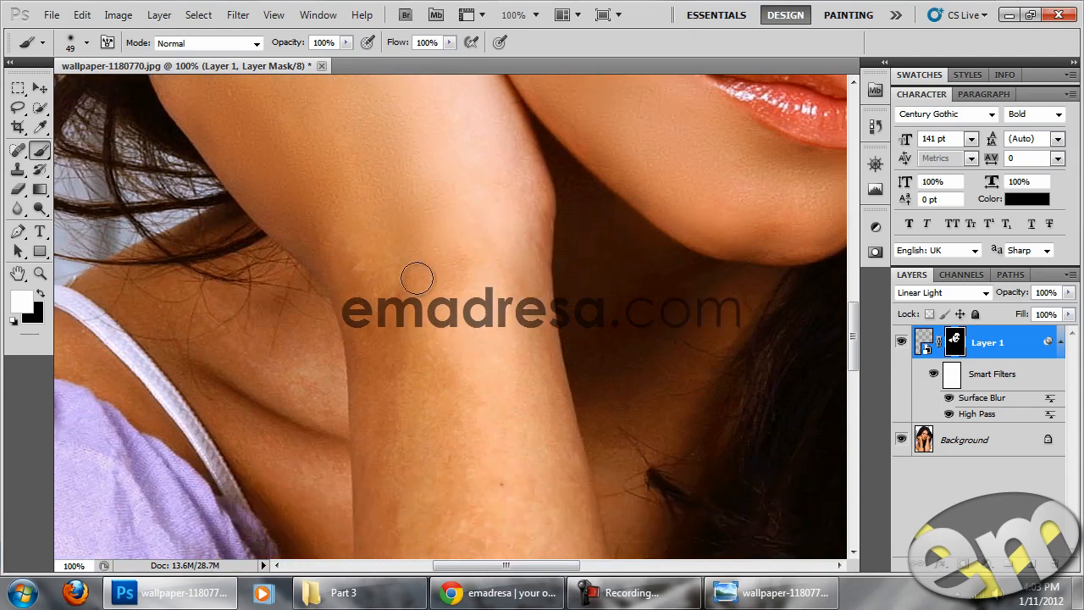
{"action": "left_click_drag", "start_coordinate": [346, 253], "coordinate": [309, 227]}
{"action": "mouse_move", "coordinate": [459, 290]}
{"action": "left_mouse_down"}
{"action": "mouse_move", "coordinate": [513, 220]}
{"action": "mouse_move", "coordinate": [527, 259]}
{"action": "mouse_move", "coordinate": [486, 199]}
{"action": "left_mouse_up"}
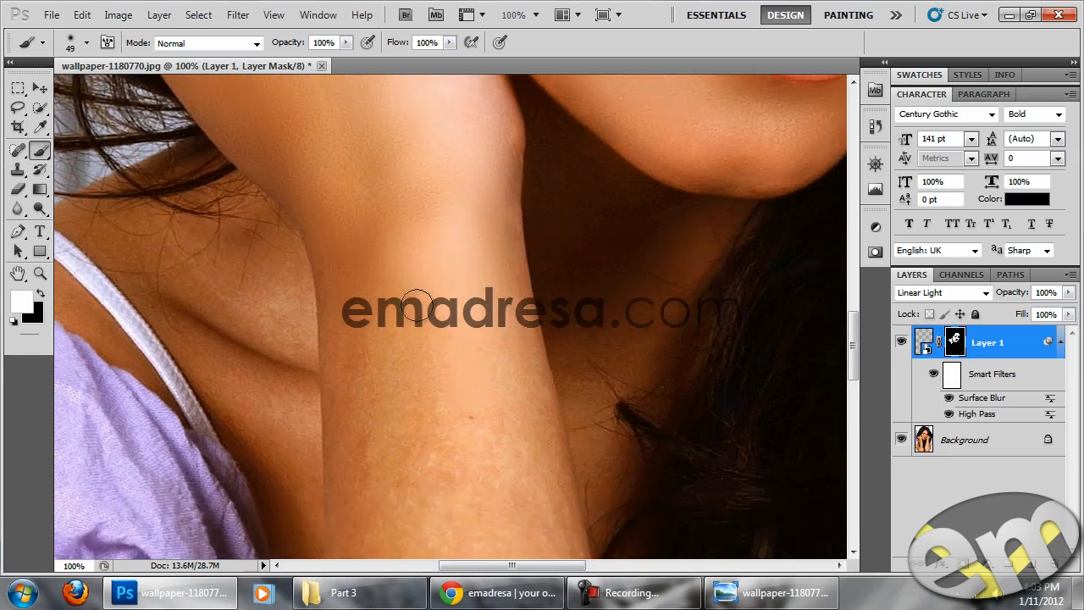
{"action": "left_click_drag", "start_coordinate": [402, 355], "coordinate": [437, 257]}
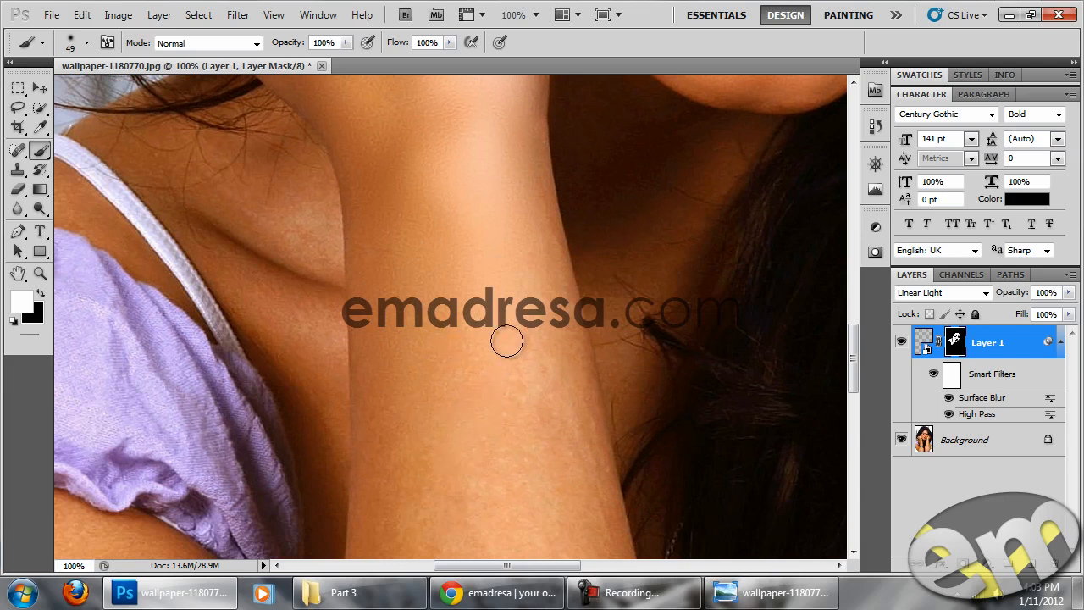
{"action": "scroll", "coordinate": [508, 263], "scroll_direction": "down", "scroll_amount": 5}
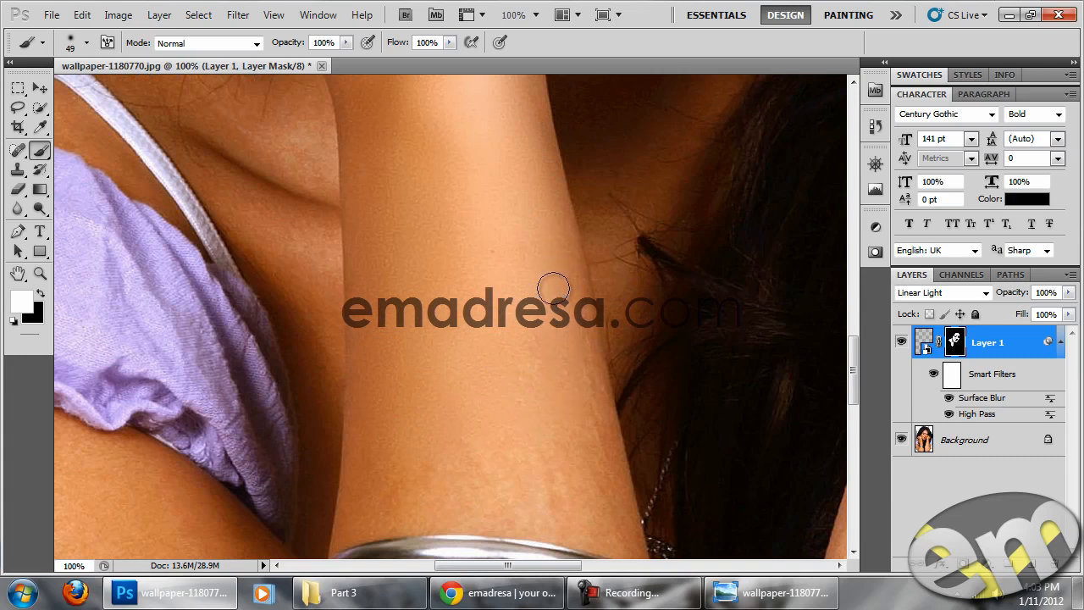
{"action": "scroll", "coordinate": [513, 387], "scroll_direction": "down", "scroll_amount": 3}
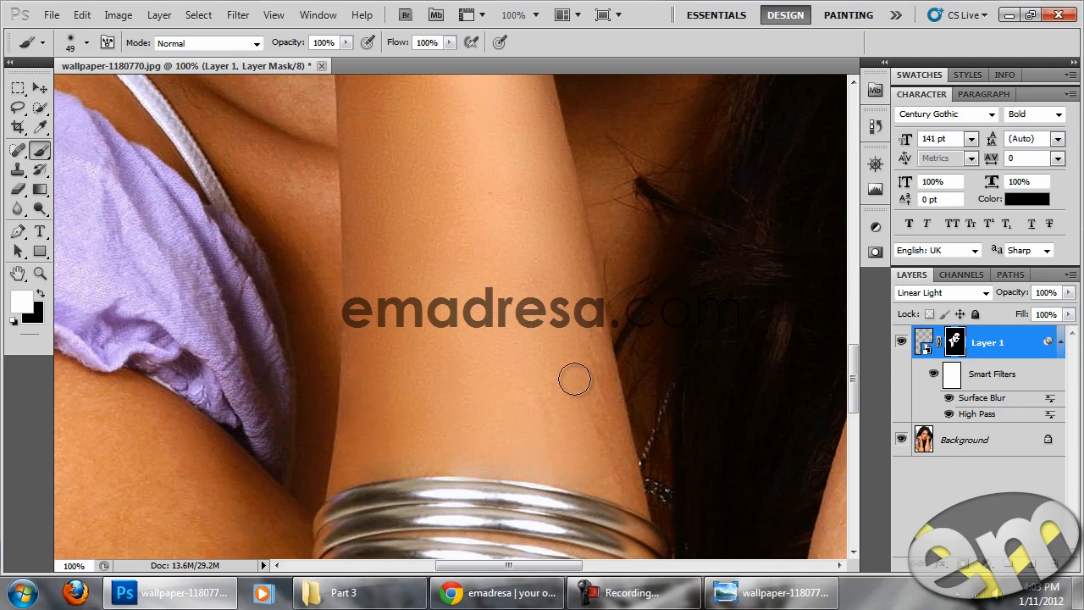
{"action": "left_click_drag", "start_coordinate": [567, 365], "coordinate": [519, 337]}
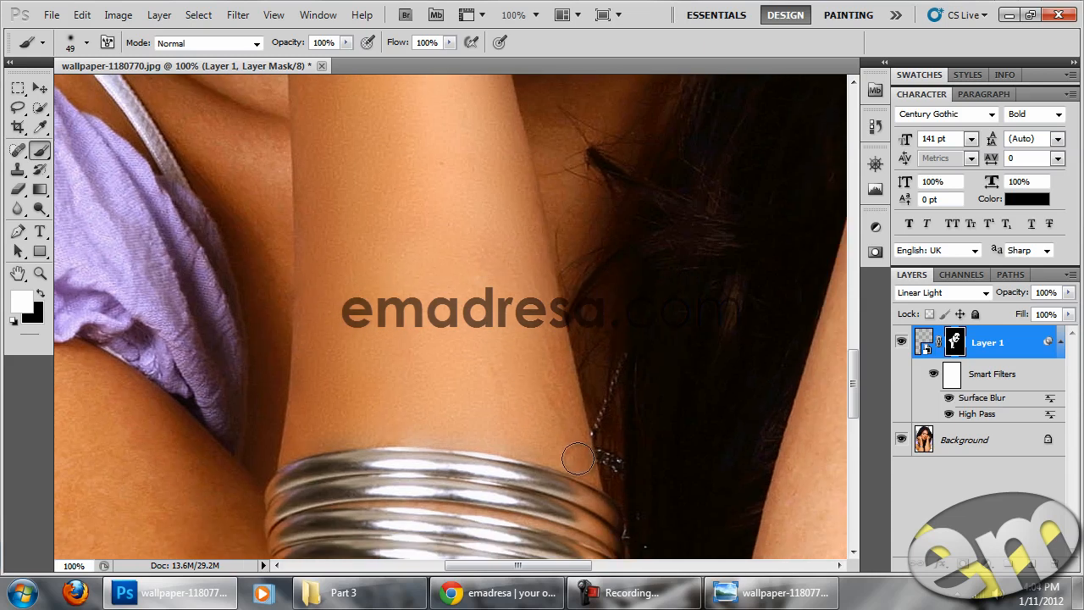
Enlarge the brush to 74 px and paint white on Layer 1's mask over the upper arm below the purple sleeve
{"action": "left_click_drag", "start_coordinate": [191, 412], "coordinate": [599, 266]}
{"action": "left_click_drag", "start_coordinate": [452, 385], "coordinate": [437, 255]}
{"action": "right_click", "coordinate": [455, 290]}
{"action": "left_click_drag", "start_coordinate": [509, 325], "coordinate": [531, 325]}
{"action": "left_click", "coordinate": [376, 171]}
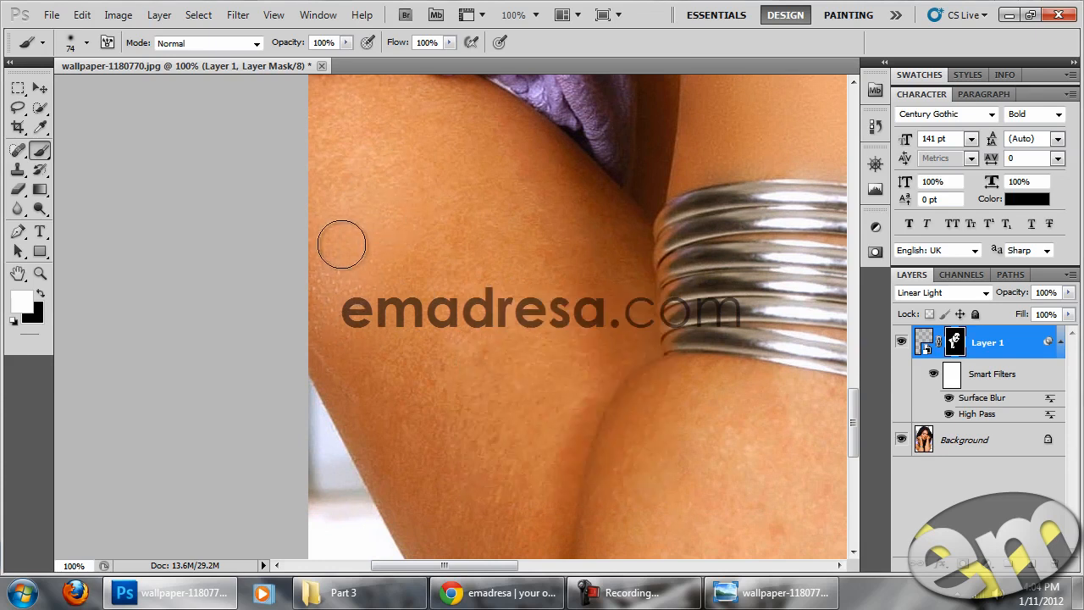
{"action": "left_click_drag", "start_coordinate": [336, 205], "coordinate": [333, 298]}
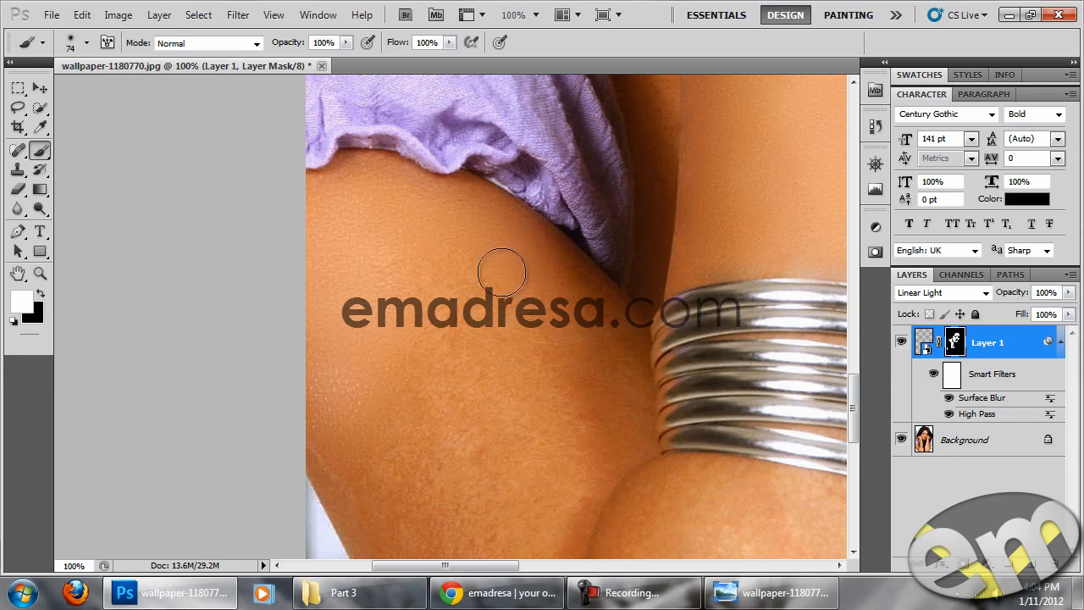
{"action": "left_click_drag", "start_coordinate": [385, 466], "coordinate": [370, 397]}
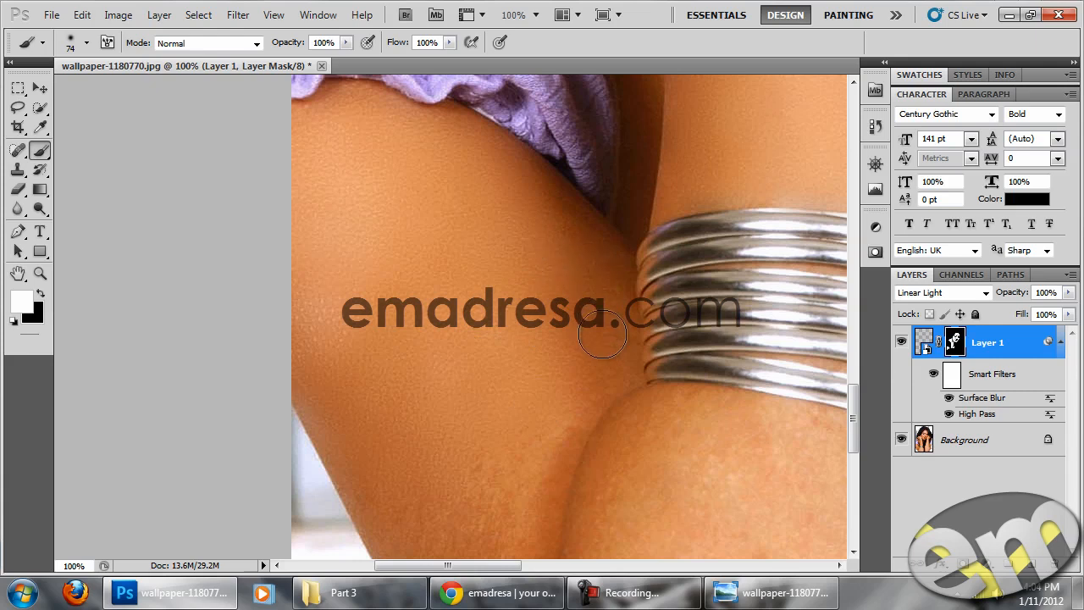
Paint white on Layer 1's mask over the lower part of the upper arm and the adjoining elbow area below the silver bangles
{"action": "left_click_drag", "start_coordinate": [565, 342], "coordinate": [593, 249]}
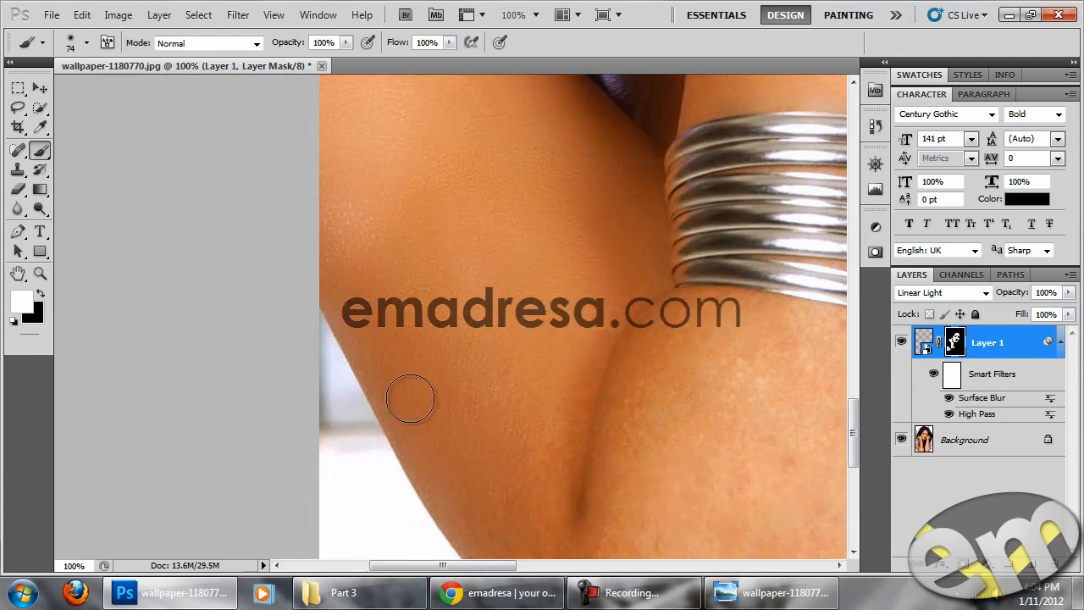
{"action": "left_click_drag", "start_coordinate": [498, 379], "coordinate": [435, 266]}
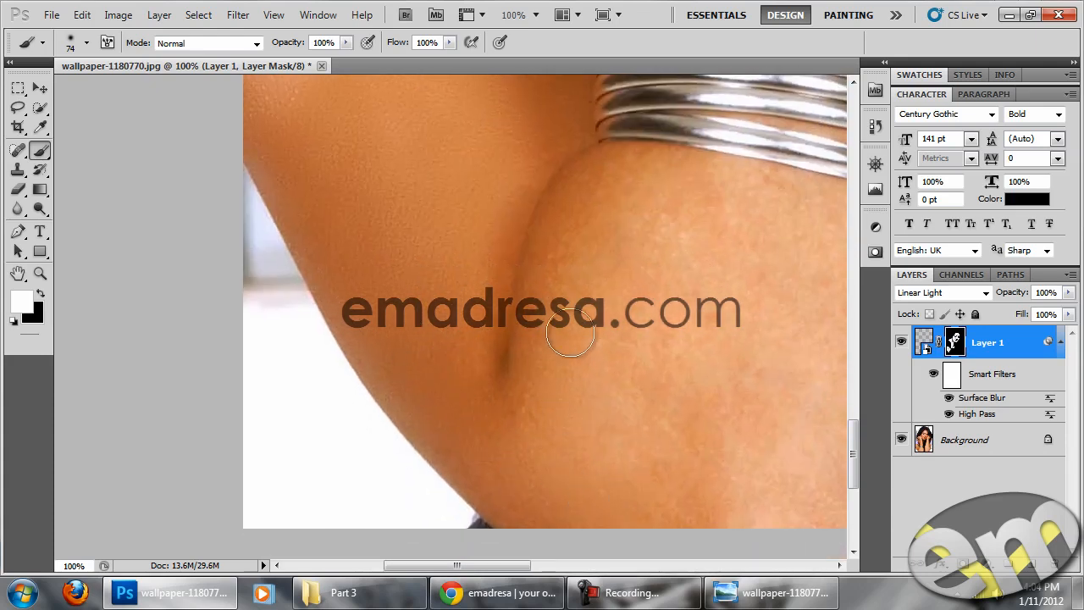
{"action": "left_click_drag", "start_coordinate": [661, 296], "coordinate": [594, 267]}
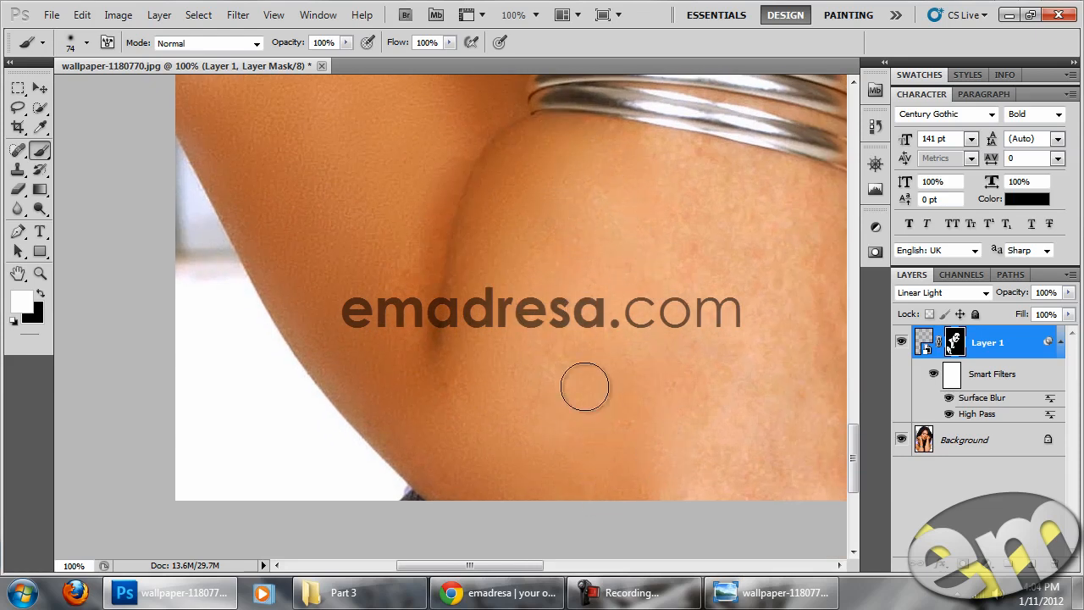
{"action": "left_click_drag", "start_coordinate": [626, 381], "coordinate": [543, 360]}
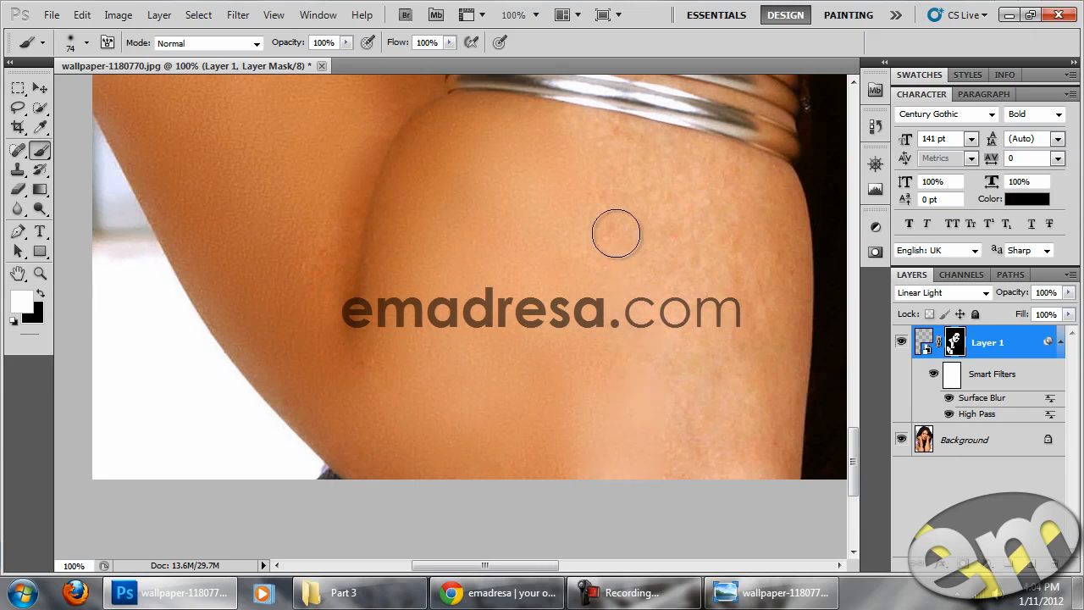
Reduce the brush to 15 px and paint white on Layer 1's mask along the crease between the upper arm and forearm
{"action": "mouse_move", "coordinate": [487, 222]}
{"action": "left_mouse_down"}
{"action": "mouse_move", "coordinate": [534, 277]}
{"action": "mouse_move", "coordinate": [561, 285]}
{"action": "left_mouse_up"}
{"action": "right_click", "coordinate": [570, 311]}
{"action": "left_click", "coordinate": [600, 346]}
{"action": "left_click_drag", "start_coordinate": [416, 325], "coordinate": [396, 345]}
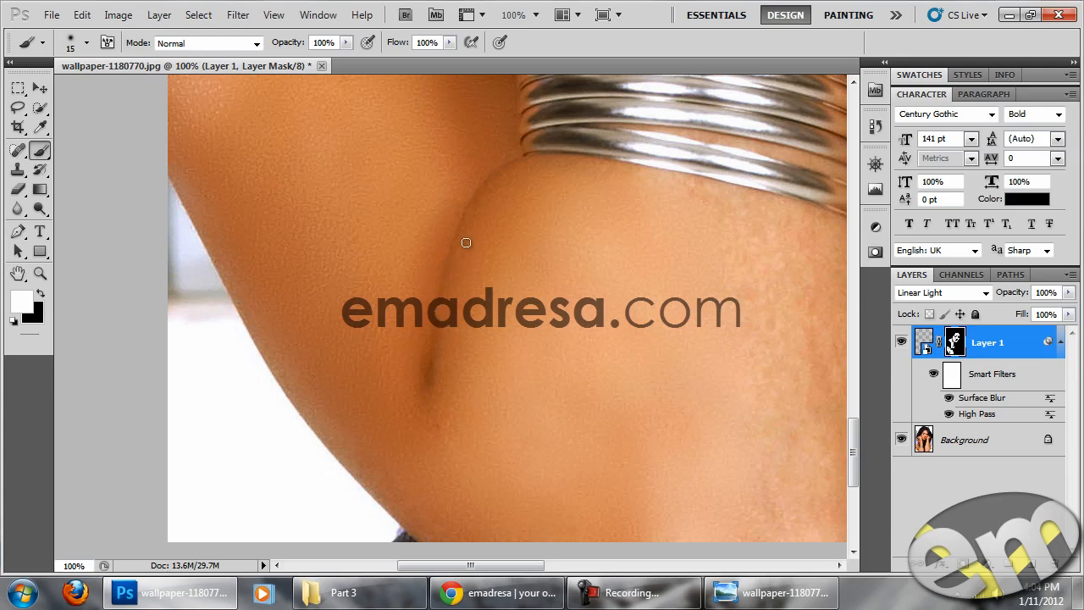
Paint white on Layer 1's mask over the rest of the forearm below the bangles, using brush sizes of 28 px and 47 px
{"action": "mouse_move", "coordinate": [620, 297]}
{"action": "left_mouse_down"}
{"action": "mouse_move", "coordinate": [513, 293]}
{"action": "mouse_move", "coordinate": [506, 270]}
{"action": "left_mouse_up"}
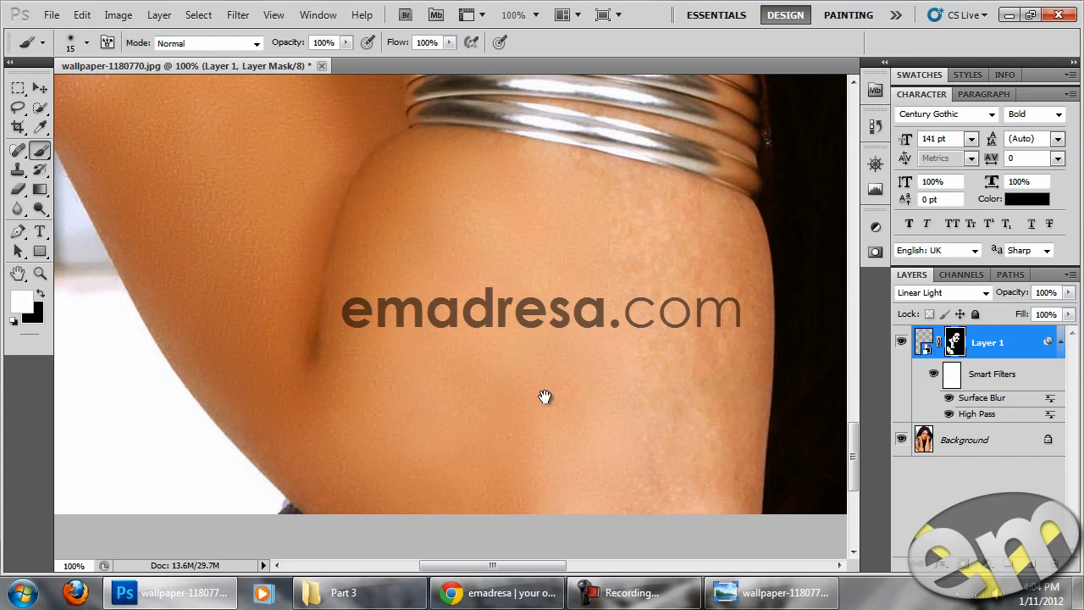
{"action": "left_click_drag", "start_coordinate": [591, 371], "coordinate": [496, 356]}
{"action": "right_click", "coordinate": [494, 329]}
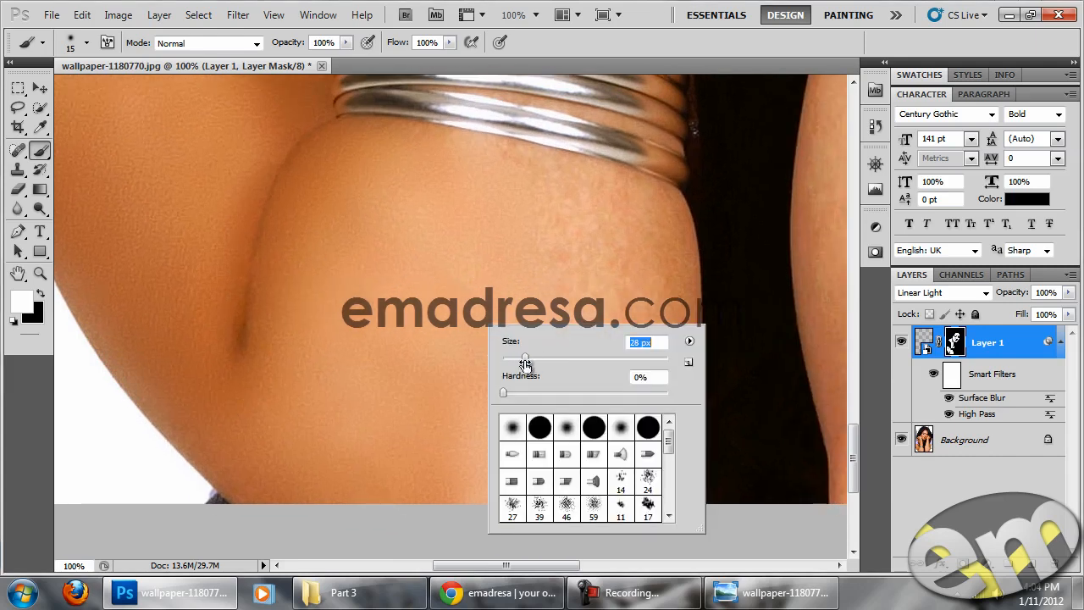
{"action": "key", "text": "Return"}
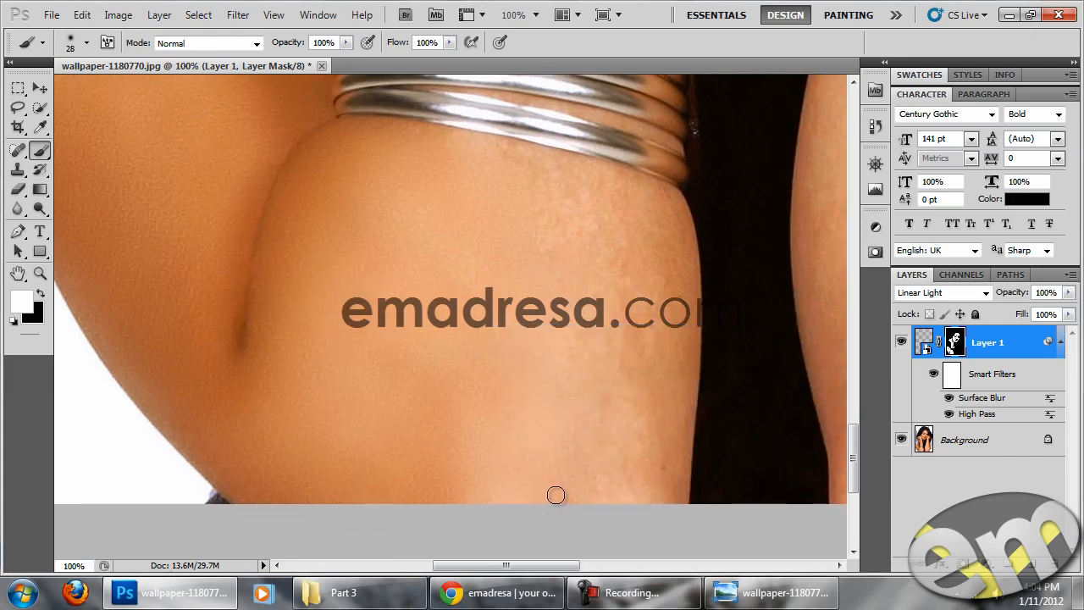
{"action": "right_click", "coordinate": [512, 375]}
{"action": "left_click_drag", "start_coordinate": [562, 394], "coordinate": [565, 394]}
{"action": "key", "text": "Return"}
{"action": "mouse_move", "coordinate": [456, 394]}
{"action": "left_mouse_down"}
{"action": "mouse_move", "coordinate": [482, 442]}
{"action": "mouse_move", "coordinate": [539, 464]}
{"action": "mouse_move", "coordinate": [566, 498]}
{"action": "mouse_move", "coordinate": [616, 437]}
{"action": "mouse_move", "coordinate": [640, 495]}
{"action": "mouse_move", "coordinate": [650, 491]}
{"action": "mouse_move", "coordinate": [661, 447]}
{"action": "mouse_move", "coordinate": [650, 368]}
{"action": "mouse_move", "coordinate": [626, 337]}
{"action": "mouse_move", "coordinate": [599, 392]}
{"action": "mouse_move", "coordinate": [599, 365]}
{"action": "mouse_move", "coordinate": [625, 302]}
{"action": "mouse_move", "coordinate": [651, 326]}
{"action": "mouse_move", "coordinate": [650, 376]}
{"action": "mouse_move", "coordinate": [671, 277]}
{"action": "mouse_move", "coordinate": [653, 227]}
{"action": "mouse_move", "coordinate": [671, 223]}
{"action": "mouse_move", "coordinate": [566, 178]}
{"action": "mouse_move", "coordinate": [451, 348]}
{"action": "mouse_move", "coordinate": [493, 347]}
{"action": "mouse_move", "coordinate": [431, 356]}
{"action": "mouse_move", "coordinate": [401, 334]}
{"action": "left_mouse_up"}
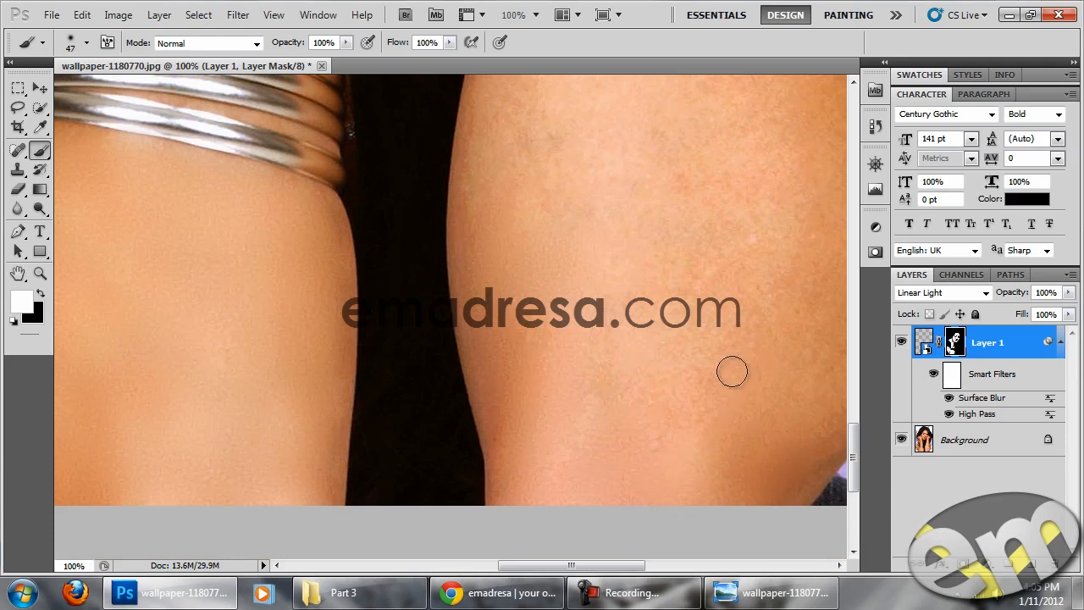
Enlarge the brush to 72 px and paint white on Layer 1's mask over the elbow area of the arm without bangles
{"action": "left_click_drag", "start_coordinate": [671, 362], "coordinate": [625, 476]}
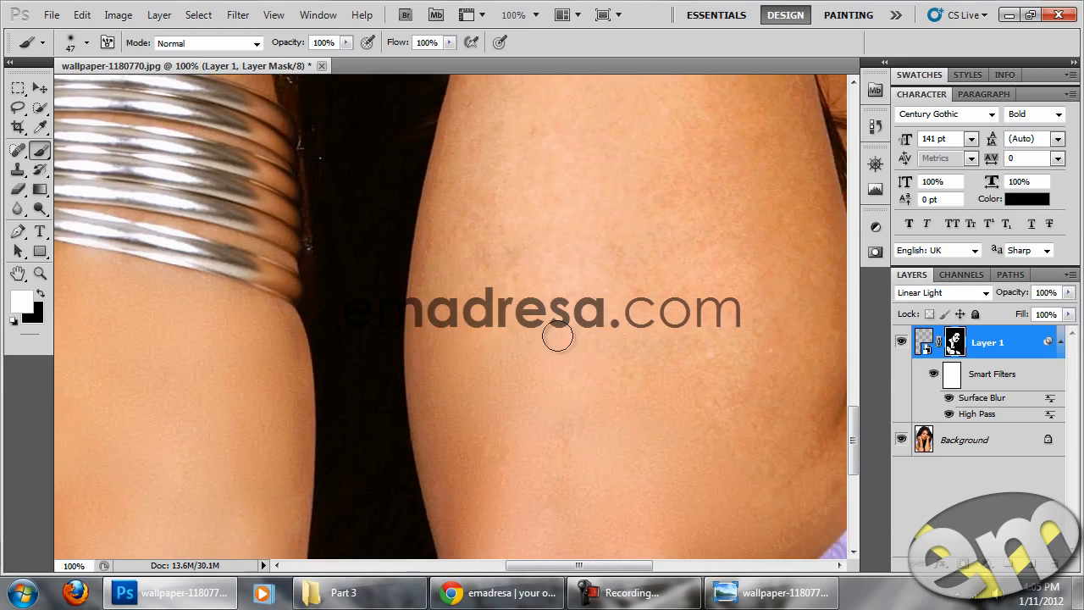
{"action": "right_click", "coordinate": [546, 301]}
{"action": "mouse_move", "coordinate": [514, 286]}
{"action": "left_mouse_down"}
{"action": "mouse_move", "coordinate": [476, 302]}
{"action": "mouse_move", "coordinate": [448, 273]}
{"action": "mouse_move", "coordinate": [610, 271]}
{"action": "mouse_move", "coordinate": [659, 385]}
{"action": "left_mouse_up"}
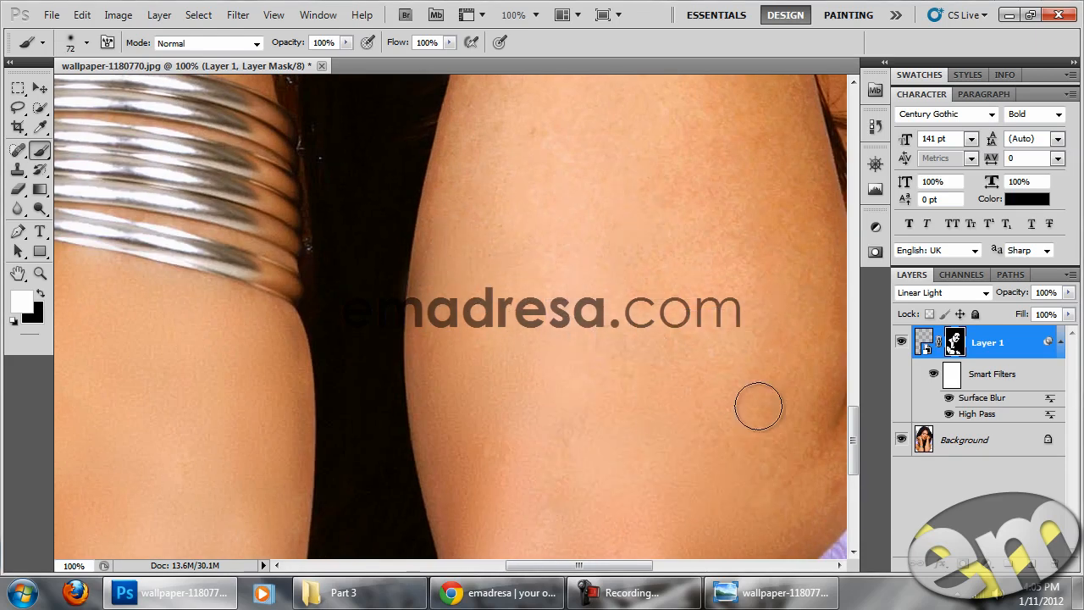
{"action": "left_click_drag", "start_coordinate": [794, 426], "coordinate": [713, 429]}
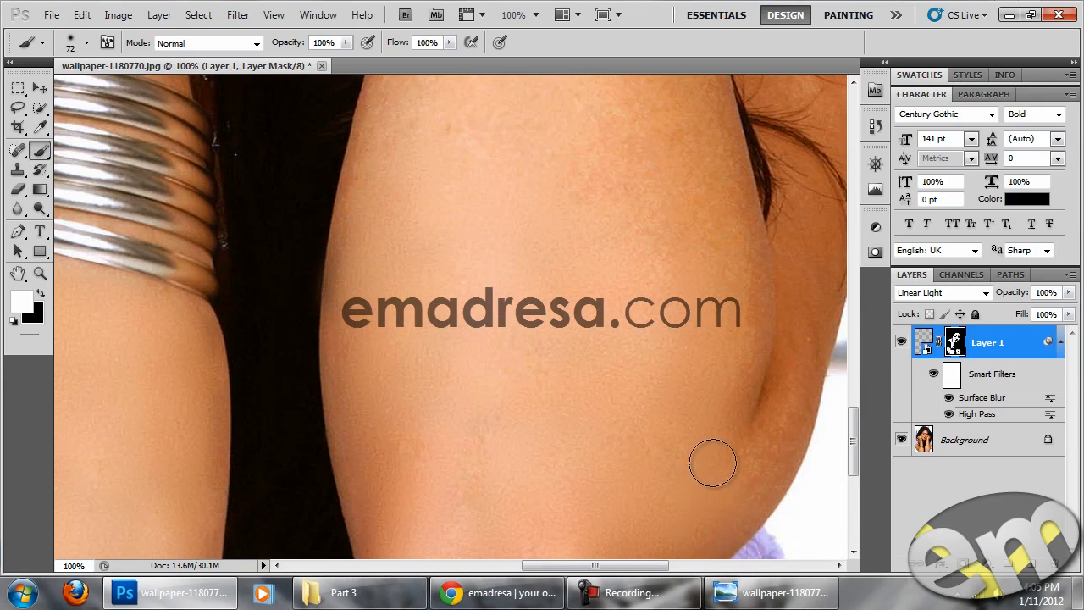
{"action": "left_click_drag", "start_coordinate": [624, 291], "coordinate": [631, 411]}
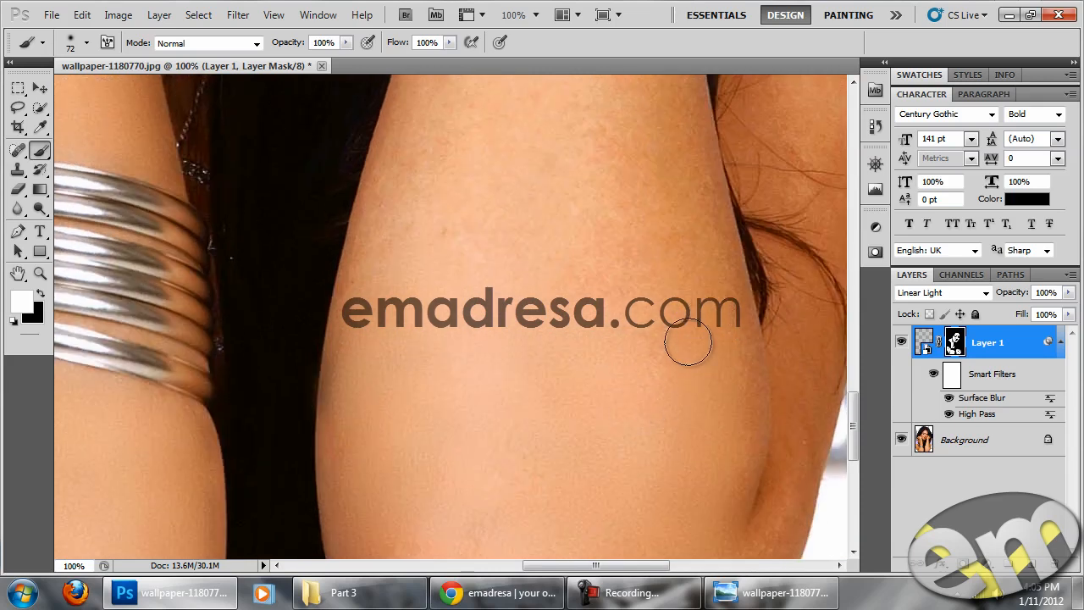
Paint white on Layer 1's mask up the forearm without bangles towards the wrist with the 72 px brush
{"action": "left_click_drag", "start_coordinate": [489, 283], "coordinate": [509, 380]}
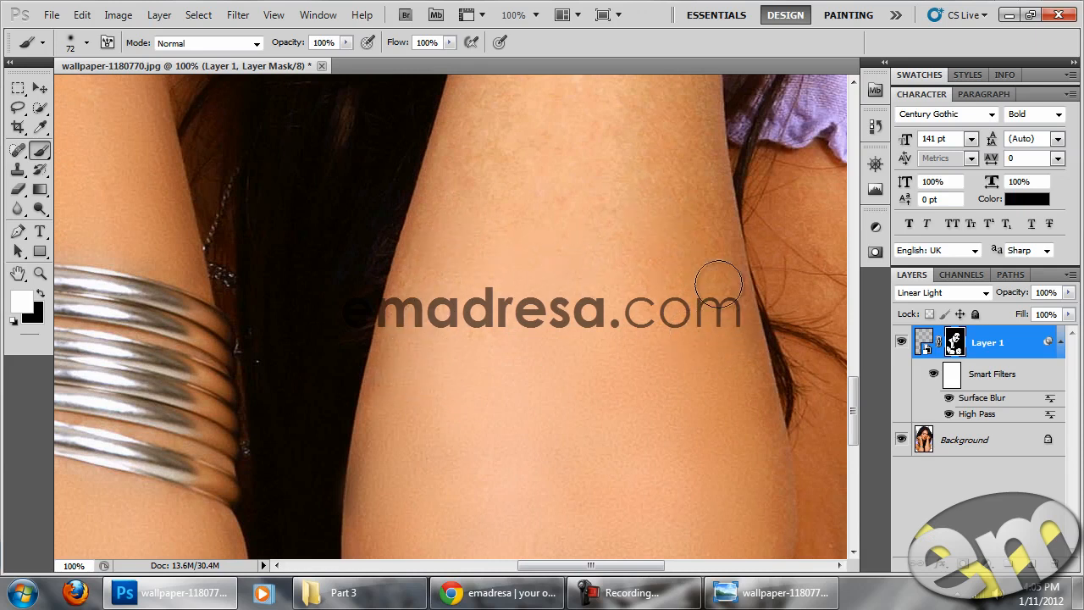
{"action": "scroll", "coordinate": [704, 314], "scroll_direction": "up", "scroll_amount": 3}
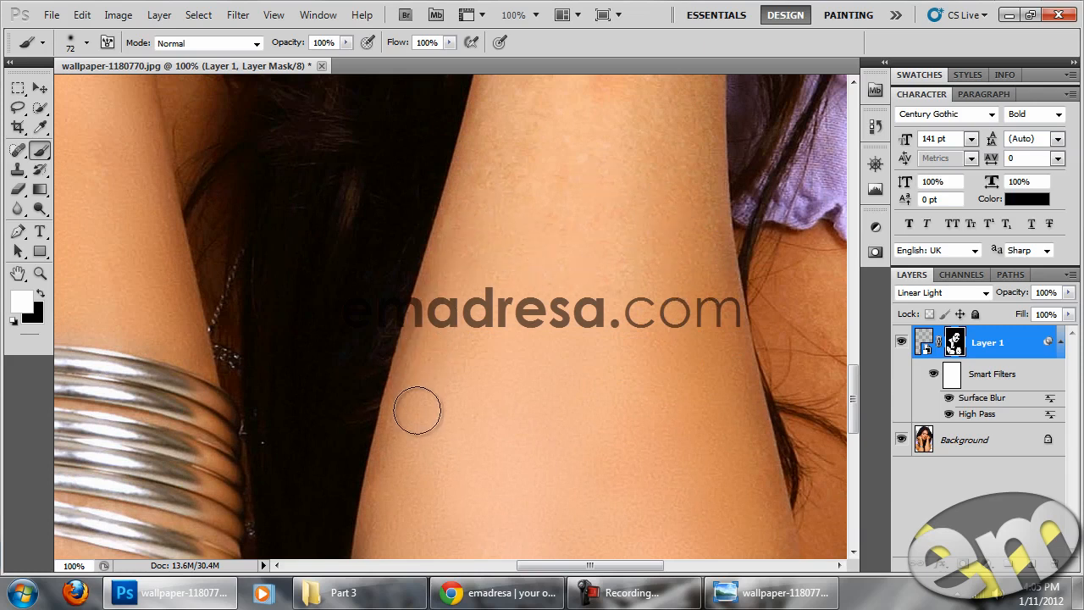
{"action": "scroll", "coordinate": [475, 407], "scroll_direction": "up", "scroll_amount": 3}
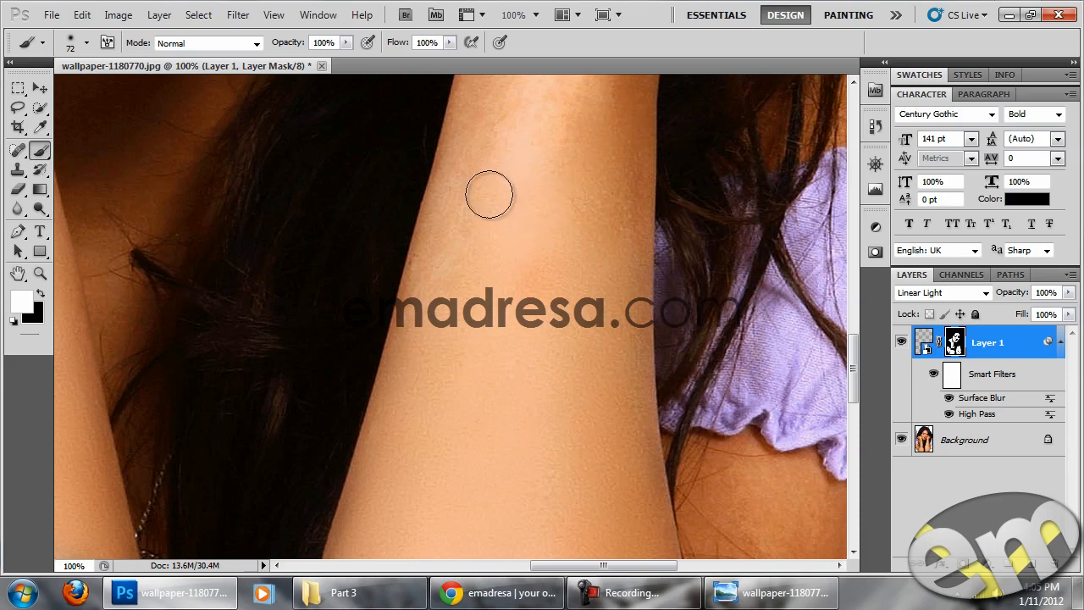
{"action": "left_click_drag", "start_coordinate": [549, 249], "coordinate": [521, 398]}
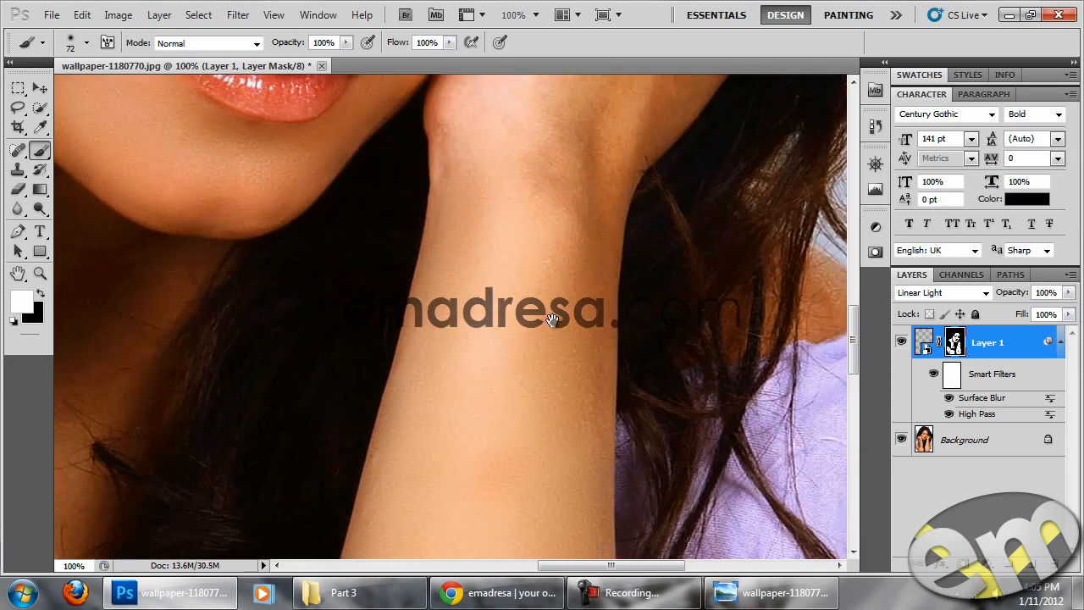
Paint white on Layer 1's mask over the wrist and hand resting against the cheek on the arm without bangles
{"action": "left_click_drag", "start_coordinate": [554, 329], "coordinate": [525, 466]}
{"action": "left_click_drag", "start_coordinate": [545, 402], "coordinate": [520, 478]}
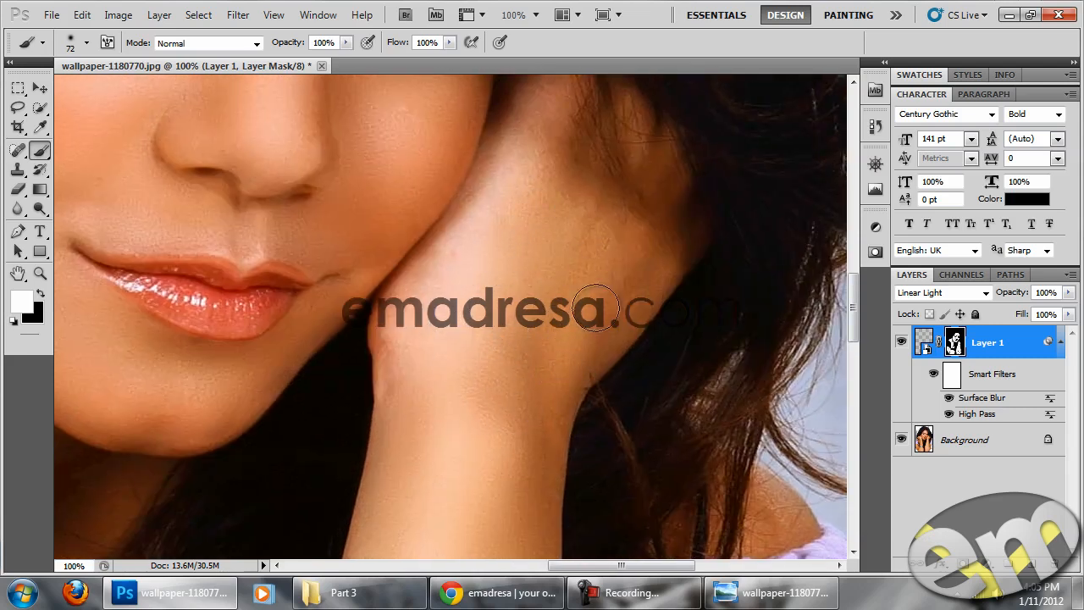
{"action": "left_click_drag", "start_coordinate": [556, 266], "coordinate": [581, 365]}
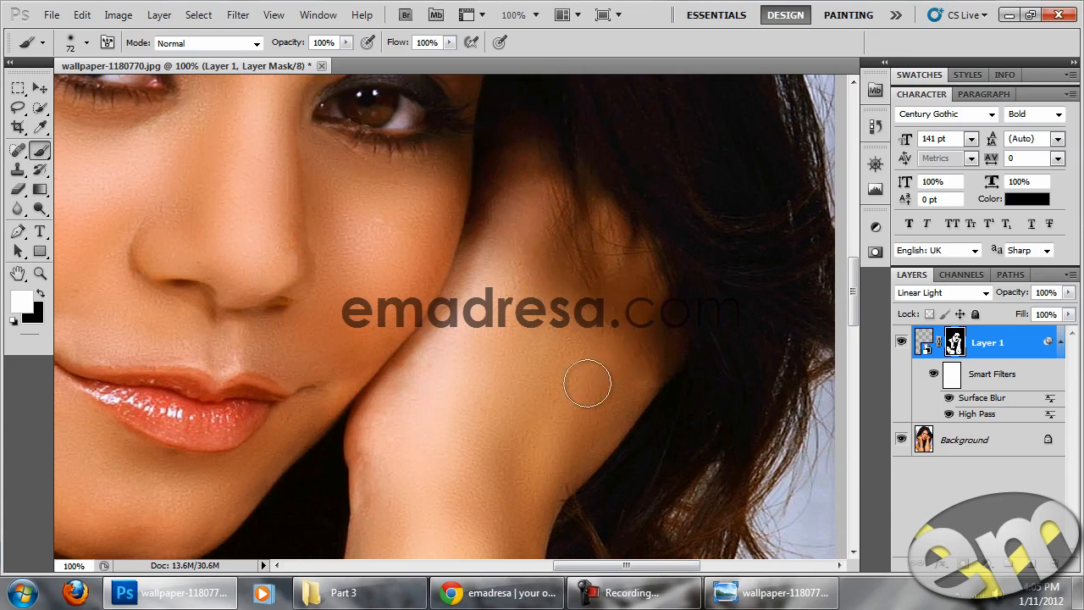
Lower Layer 1's opacity to 80% and switch its visibility off and on to compare the face before and after
{"action": "left_click_drag", "start_coordinate": [496, 399], "coordinate": [676, 479]}
{"action": "left_click_drag", "start_coordinate": [462, 308], "coordinate": [680, 426]}
{"action": "left_click_drag", "start_coordinate": [676, 363], "coordinate": [707, 324]}
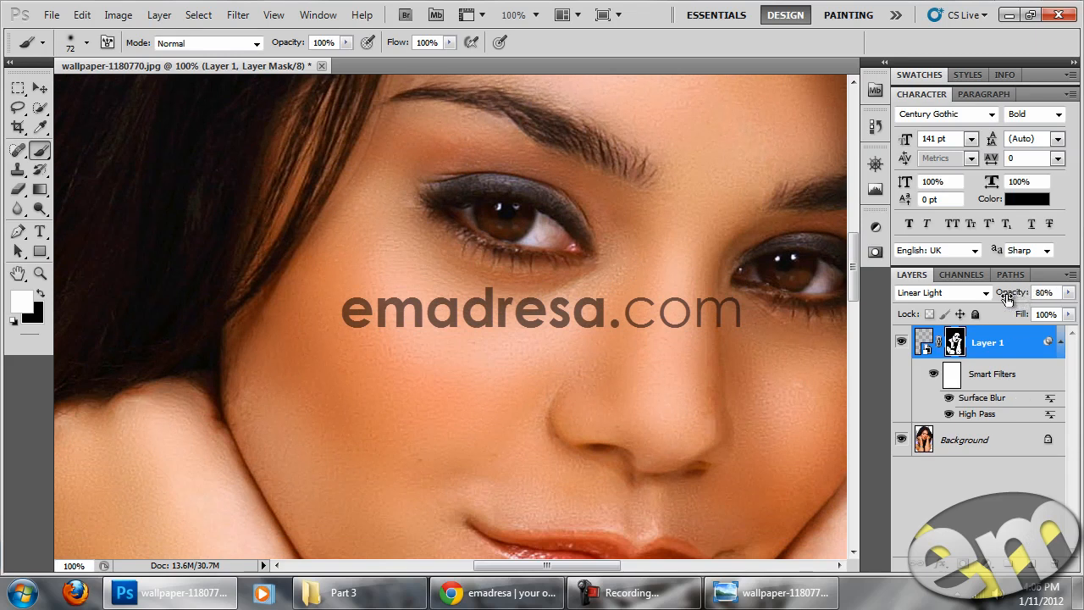
{"action": "left_click", "coordinate": [901, 342]}
{"action": "left_click", "coordinate": [901, 342]}
Zoom out to 50% and examine the smoothed skin on the face, hands and arms
{"action": "left_click", "coordinate": [40, 272]}
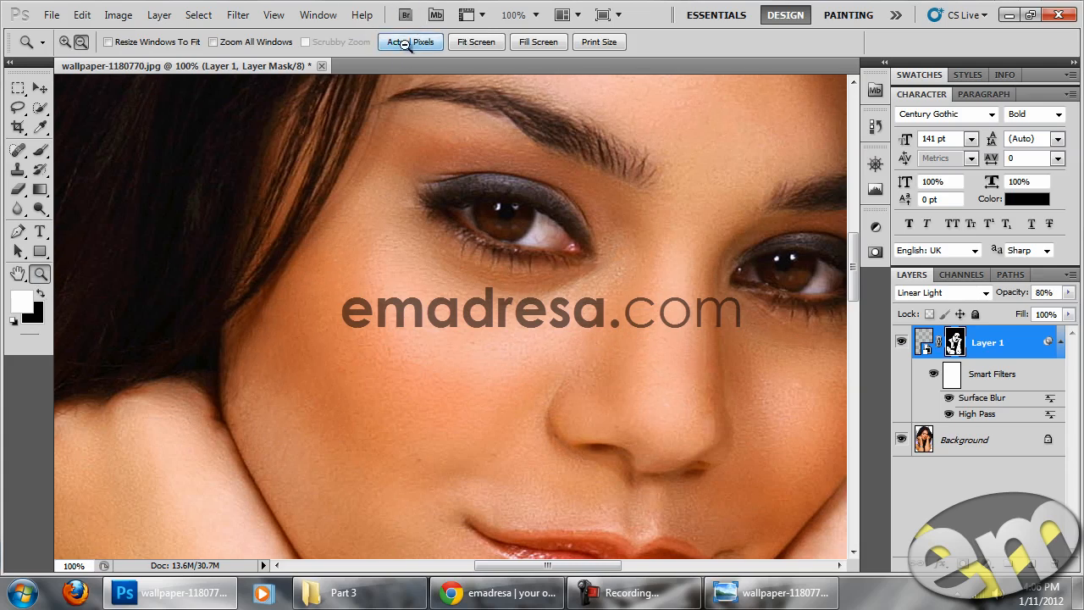
{"action": "left_click", "coordinate": [510, 347], "text": "alt"}
{"action": "left_click", "coordinate": [509, 347], "text": "alt"}
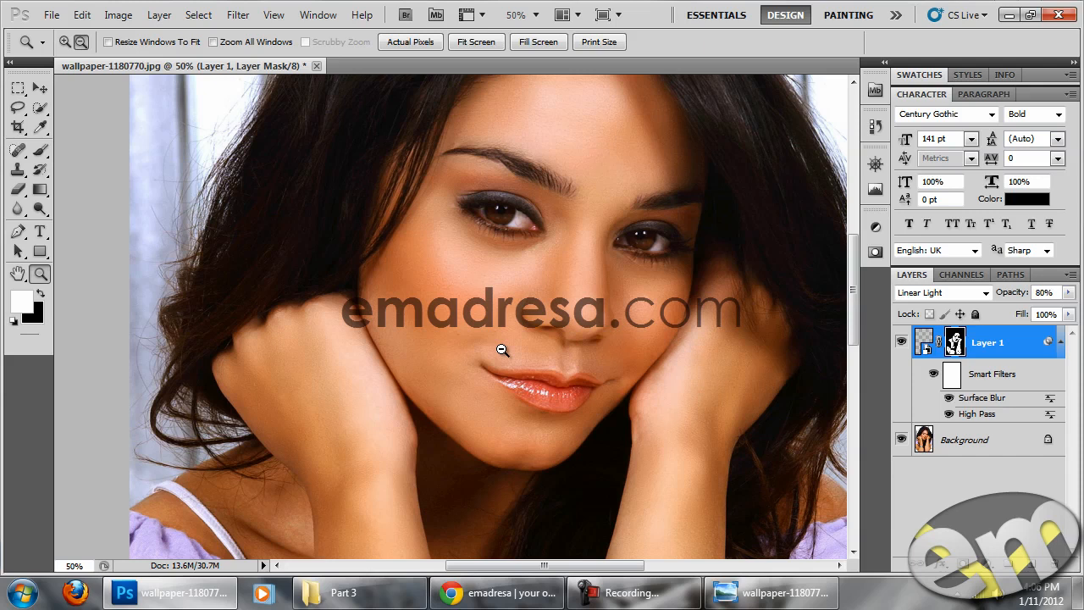
{"action": "scroll", "coordinate": [467, 232], "scroll_direction": "up", "scroll_amount": 5}
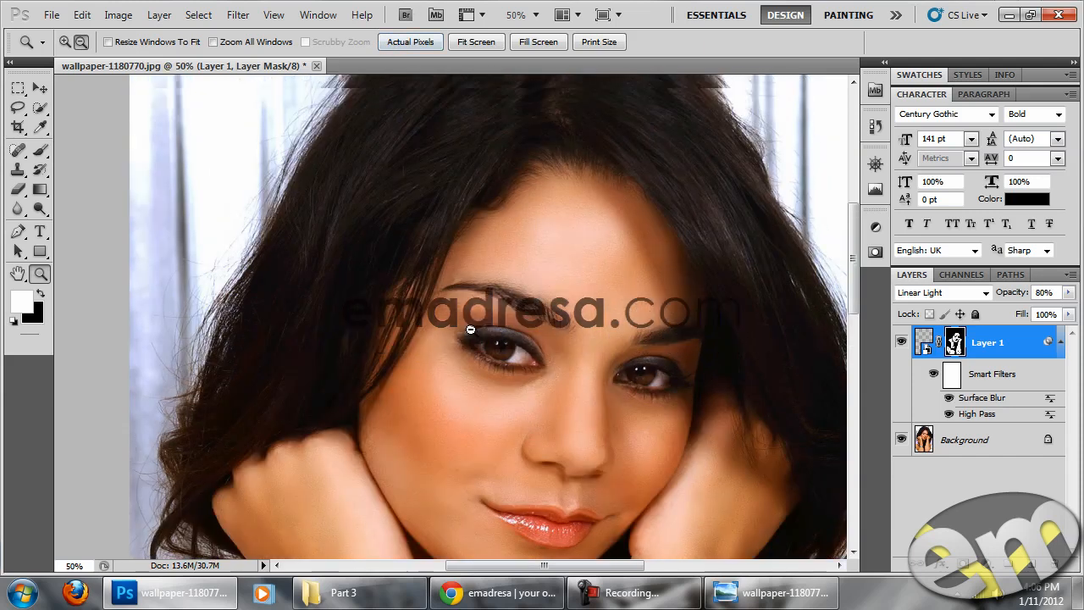
{"action": "scroll", "coordinate": [639, 305], "scroll_direction": "down", "scroll_amount": 10}
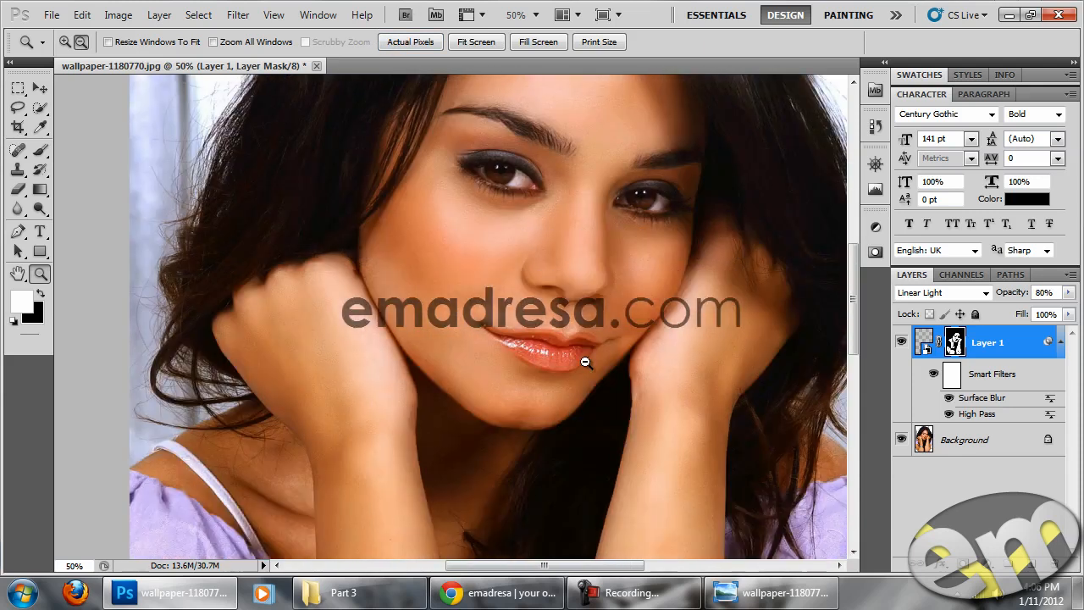
{"action": "scroll", "coordinate": [787, 468], "scroll_direction": "down", "scroll_amount": 5}
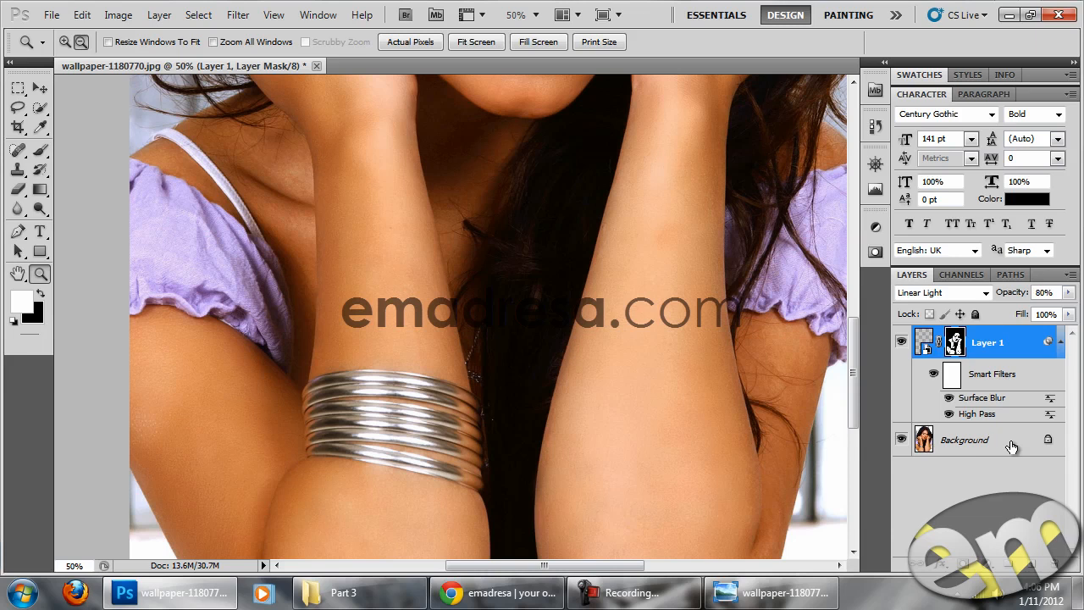
Merge Layer 1 into the Background and duplicate the merged layer
{"action": "key", "text": "ctrl+e"}
{"action": "scroll", "coordinate": [584, 373], "scroll_direction": "up", "scroll_amount": 12}
{"action": "scroll", "coordinate": [576, 372], "scroll_direction": "up", "scroll_amount": 2}
{"action": "key", "text": "ctrl+j"}
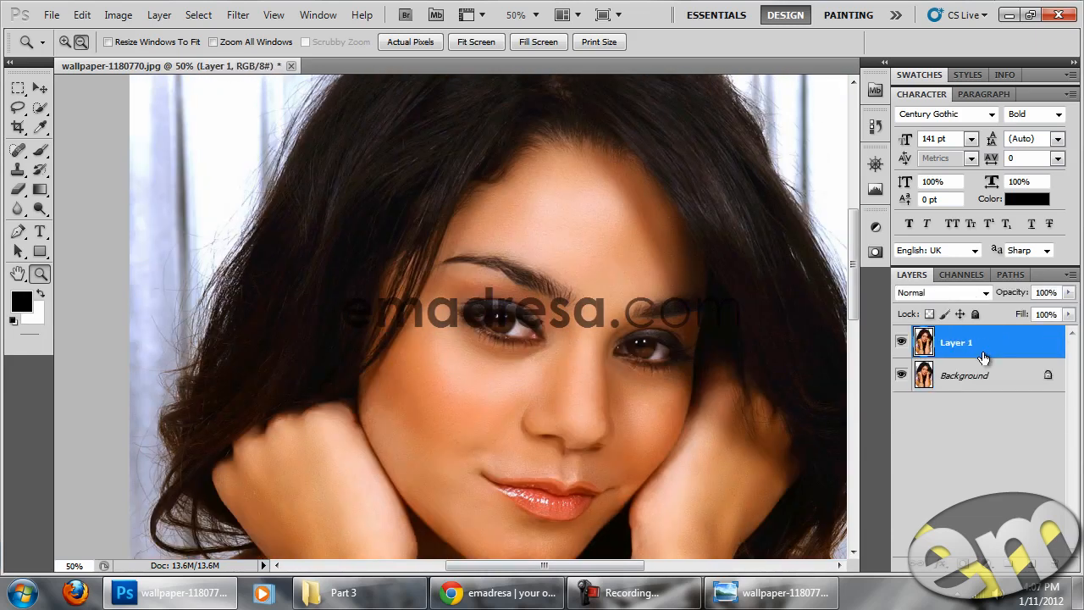
Set the duplicated layer to Soft Light at 80% opacity and hide it with an inverted, black layer mask
{"action": "left_click", "coordinate": [974, 298]}
{"action": "left_click", "coordinate": [954, 222]}
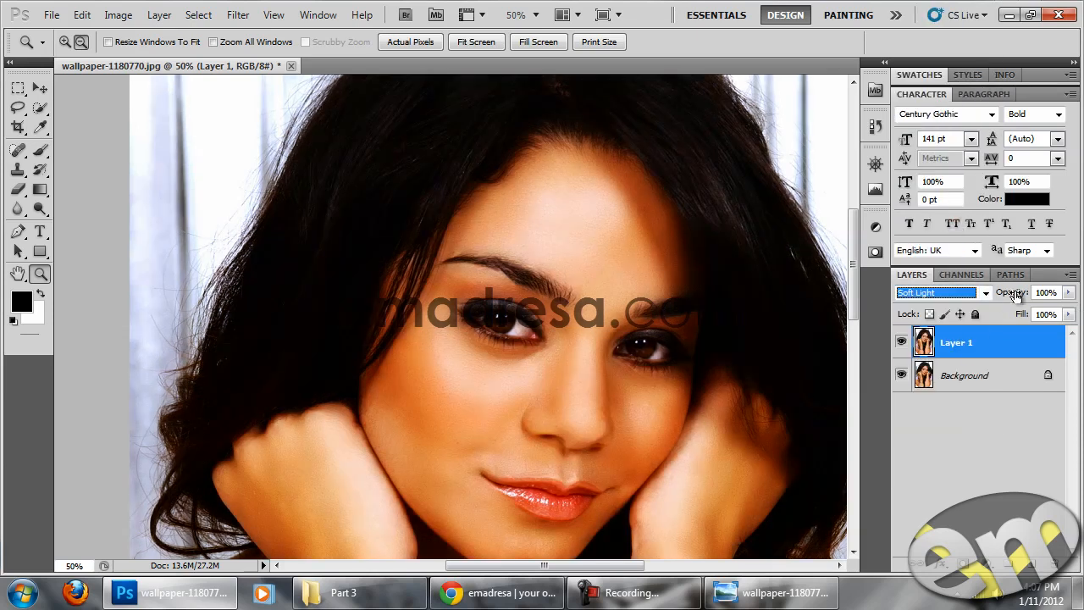
{"action": "left_click_drag", "start_coordinate": [1015, 294], "coordinate": [1010, 293]}
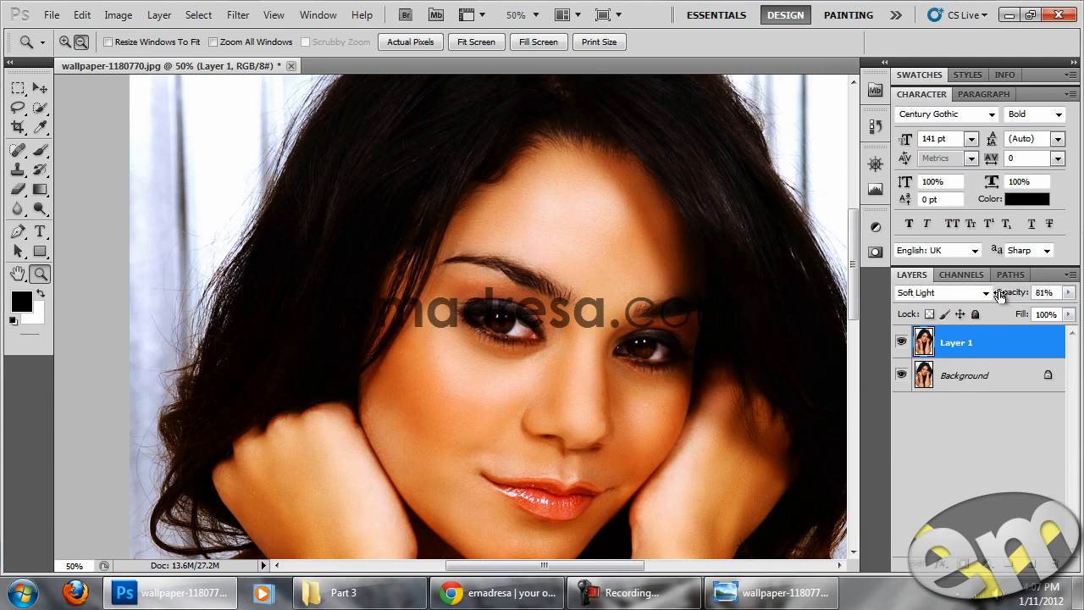
{"action": "left_click", "coordinate": [963, 564]}
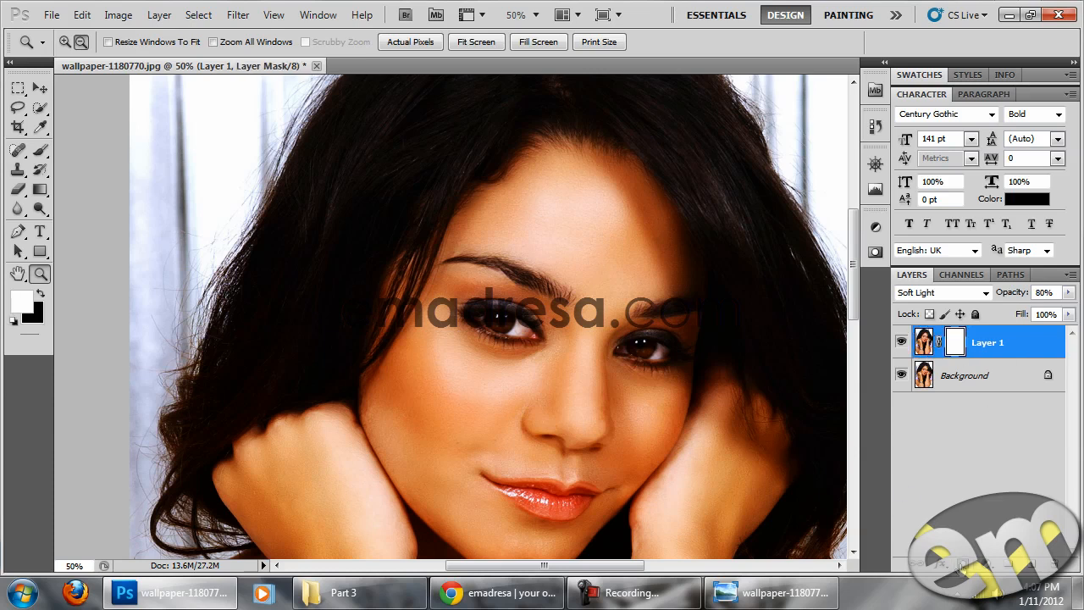
{"action": "key", "text": "ctrl+i"}
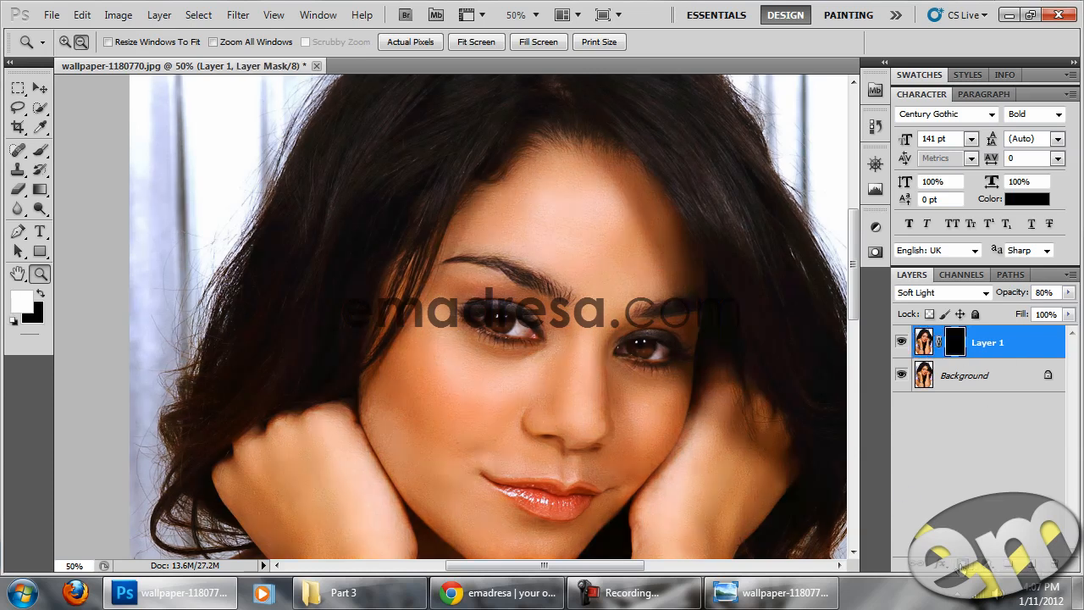
Paint white on Layer 1's mask with an 85 px brush over the hair above the fist of the bangled arm
{"action": "left_click", "coordinate": [44, 155]}
{"action": "right_click", "coordinate": [331, 206]}
{"action": "mouse_move", "coordinate": [403, 124]}
{"action": "left_mouse_down"}
{"action": "mouse_move", "coordinate": [381, 200]}
{"action": "mouse_move", "coordinate": [487, 131]}
{"action": "mouse_move", "coordinate": [495, 210]}
{"action": "mouse_move", "coordinate": [575, 186]}
{"action": "mouse_move", "coordinate": [542, 78]}
{"action": "mouse_move", "coordinate": [484, 93]}
{"action": "mouse_move", "coordinate": [428, 85]}
{"action": "mouse_move", "coordinate": [363, 162]}
{"action": "mouse_move", "coordinate": [458, 124]}
{"action": "mouse_move", "coordinate": [485, 168]}
{"action": "left_mouse_up"}
{"action": "mouse_move", "coordinate": [419, 286]}
{"action": "left_mouse_down"}
{"action": "mouse_move", "coordinate": [513, 265]}
{"action": "mouse_move", "coordinate": [399, 259]}
{"action": "mouse_move", "coordinate": [437, 164]}
{"action": "mouse_move", "coordinate": [525, 131]}
{"action": "left_mouse_up"}
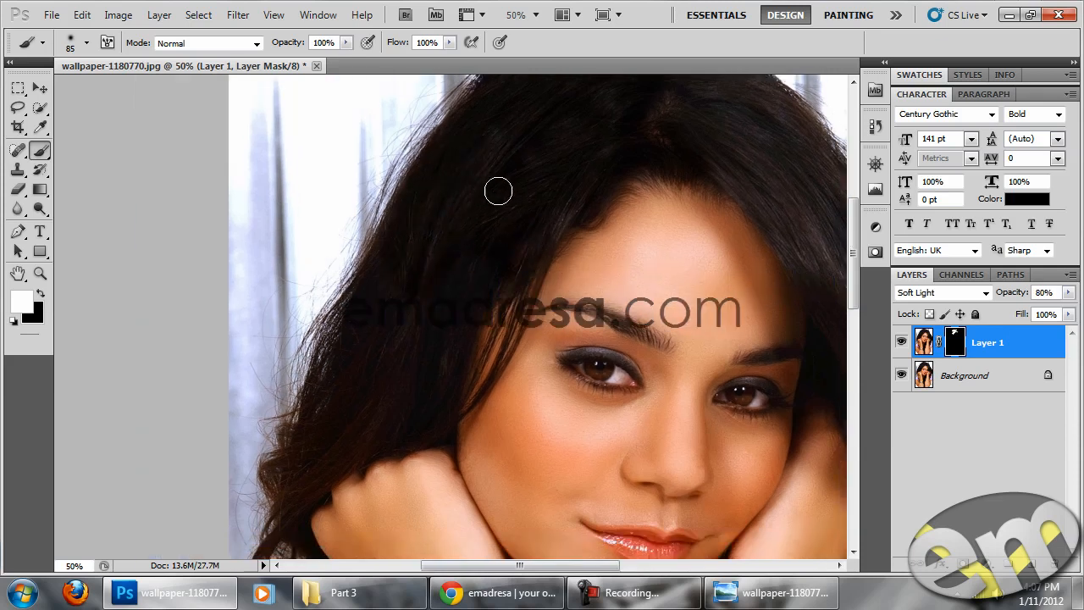
{"action": "left_click_drag", "start_coordinate": [457, 251], "coordinate": [489, 216]}
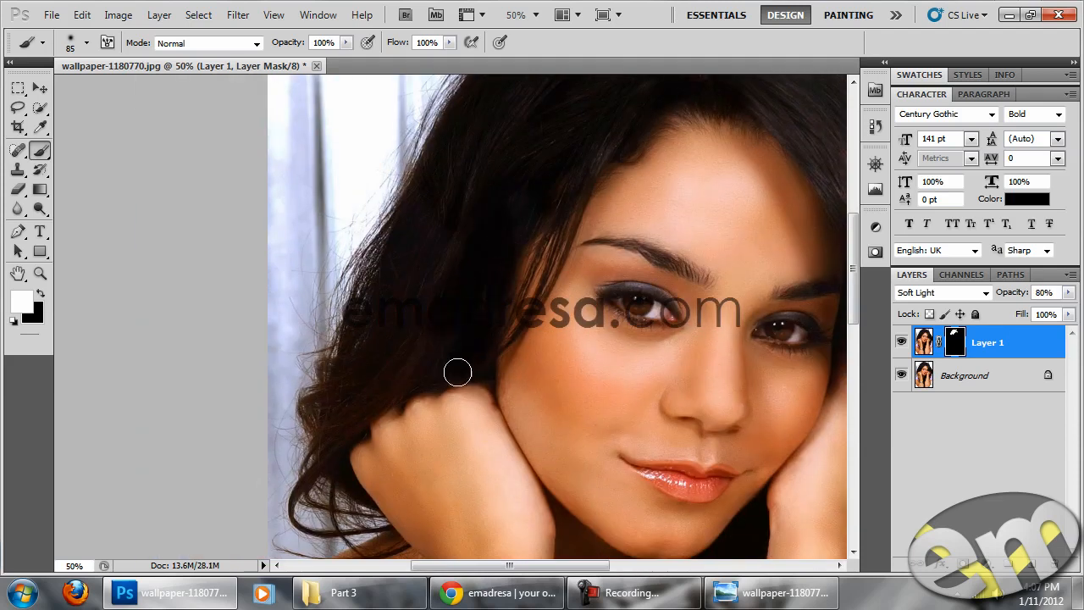
{"action": "mouse_move", "coordinate": [390, 386]}
{"action": "left_mouse_down"}
{"action": "mouse_move", "coordinate": [312, 421]}
{"action": "mouse_move", "coordinate": [349, 362]}
{"action": "mouse_move", "coordinate": [341, 380]}
{"action": "mouse_move", "coordinate": [353, 319]}
{"action": "mouse_move", "coordinate": [389, 290]}
{"action": "left_mouse_up"}
{"action": "left_click_drag", "start_coordinate": [490, 268], "coordinate": [451, 315]}
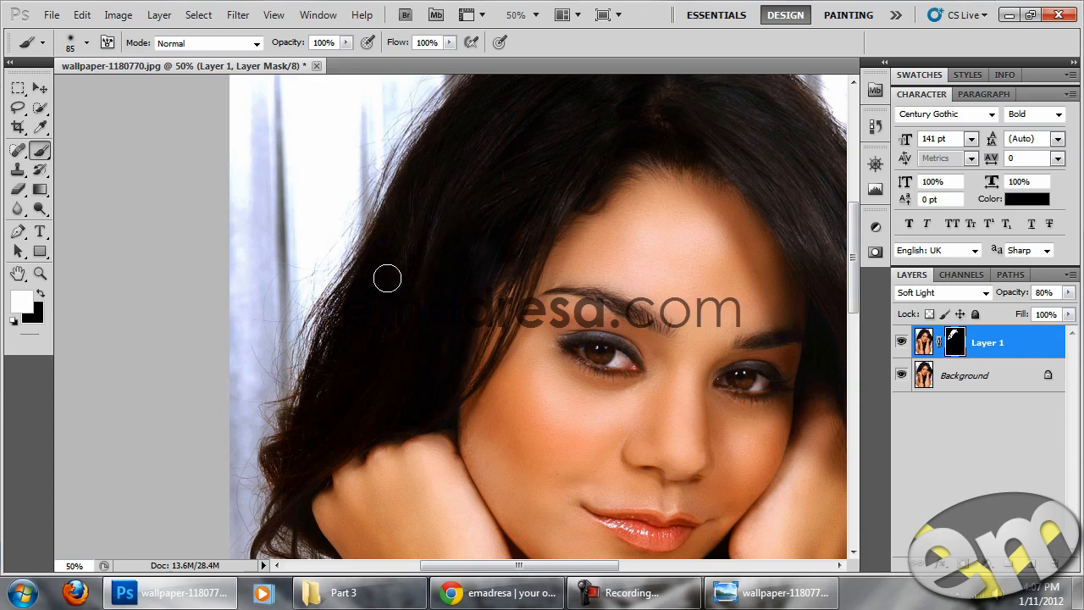
Paint white on Layer 1's mask over the hair across the crown and around the forehead
{"action": "left_click_drag", "start_coordinate": [513, 189], "coordinate": [397, 288]}
{"action": "mouse_move", "coordinate": [573, 245]}
{"action": "left_mouse_down"}
{"action": "mouse_move", "coordinate": [597, 214]}
{"action": "mouse_move", "coordinate": [581, 150]}
{"action": "mouse_move", "coordinate": [551, 125]}
{"action": "mouse_move", "coordinate": [649, 182]}
{"action": "mouse_move", "coordinate": [631, 157]}
{"action": "mouse_move", "coordinate": [659, 177]}
{"action": "mouse_move", "coordinate": [640, 178]}
{"action": "mouse_move", "coordinate": [685, 277]}
{"action": "mouse_move", "coordinate": [665, 246]}
{"action": "mouse_move", "coordinate": [652, 280]}
{"action": "left_mouse_up"}
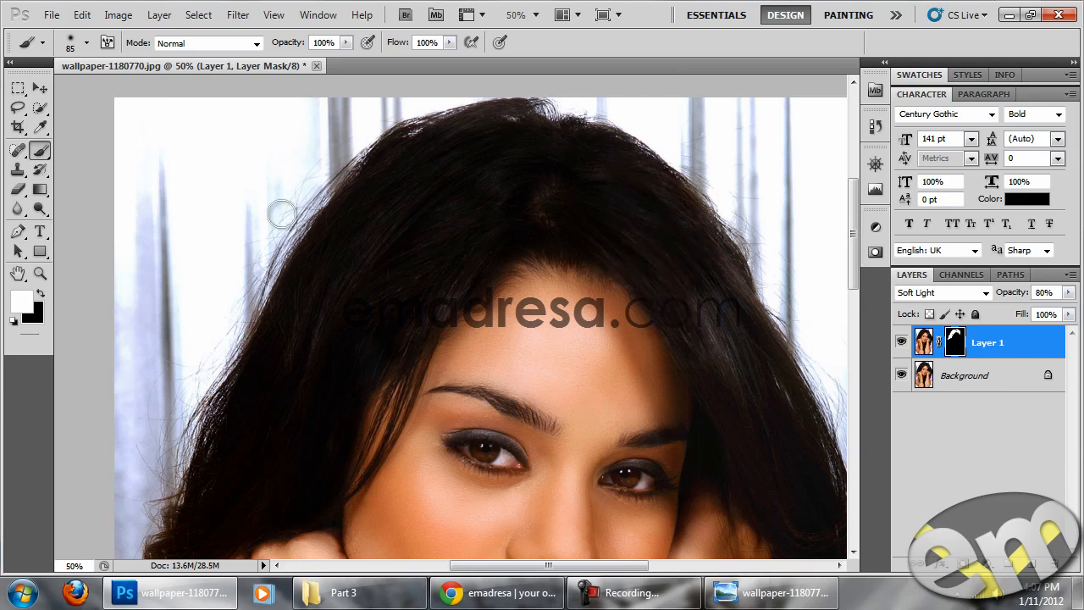
{"action": "left_click_drag", "start_coordinate": [656, 335], "coordinate": [481, 223]}
{"action": "mouse_move", "coordinate": [523, 298]}
{"action": "left_mouse_down"}
{"action": "mouse_move", "coordinate": [595, 338]}
{"action": "mouse_move", "coordinate": [586, 322]}
{"action": "mouse_move", "coordinate": [606, 370]}
{"action": "mouse_move", "coordinate": [598, 418]}
{"action": "mouse_move", "coordinate": [531, 337]}
{"action": "mouse_move", "coordinate": [515, 290]}
{"action": "left_mouse_up"}
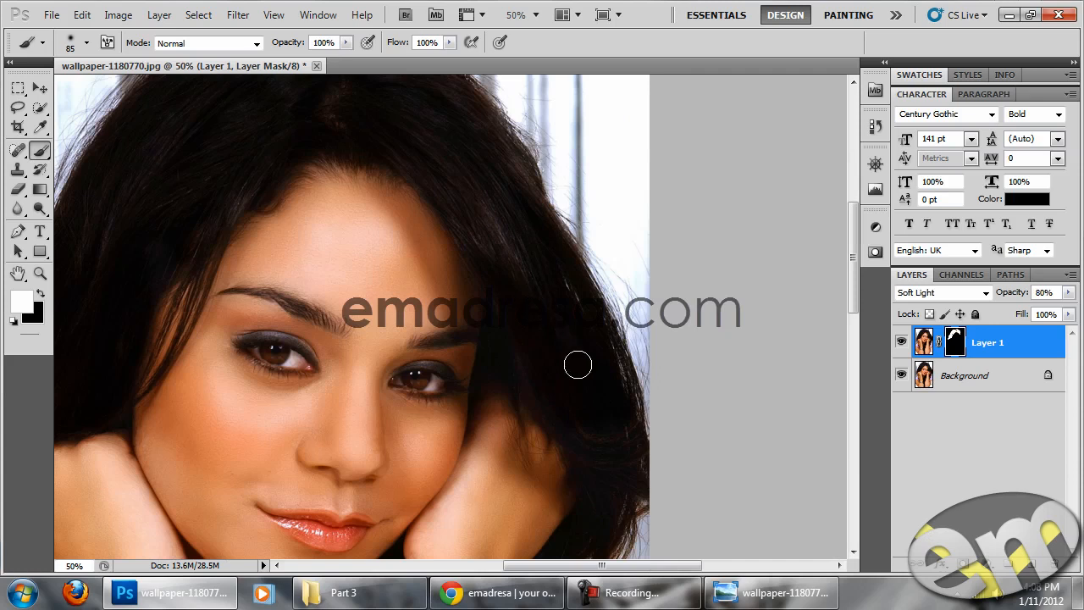
Paint white on the mask over the hair beside the hand without bangles, down to the shoulder
{"action": "left_click_drag", "start_coordinate": [576, 385], "coordinate": [537, 341]}
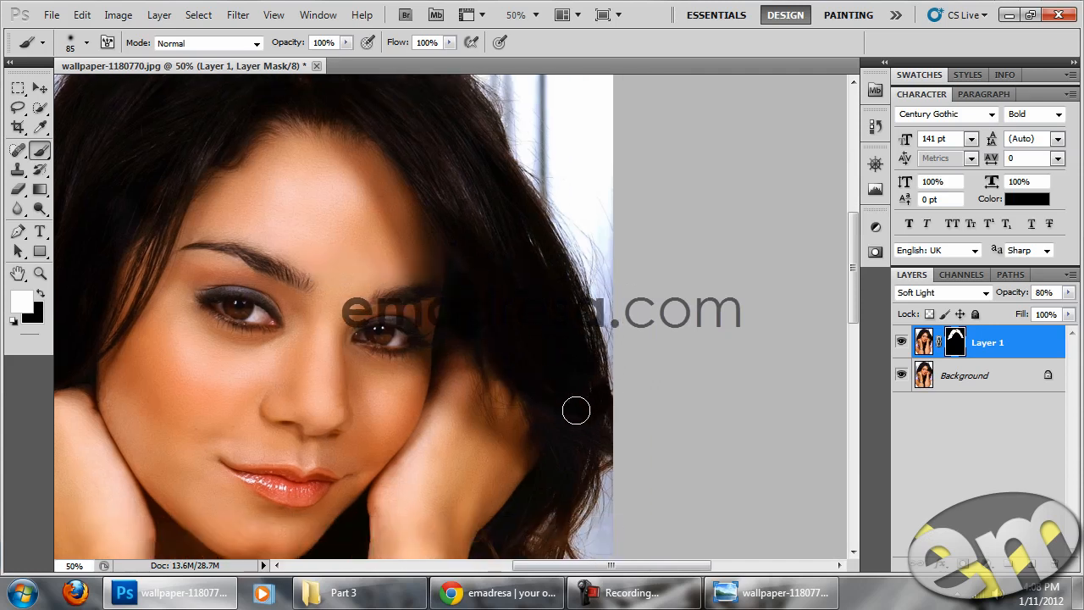
{"action": "left_click_drag", "start_coordinate": [576, 438], "coordinate": [584, 363]}
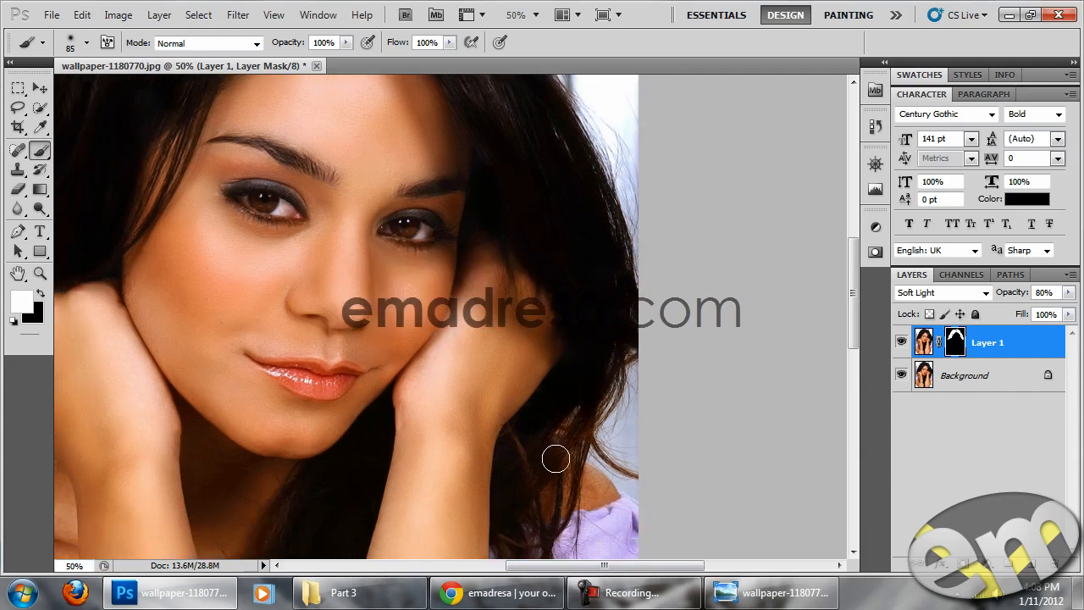
{"action": "left_click_drag", "start_coordinate": [478, 469], "coordinate": [701, 412]}
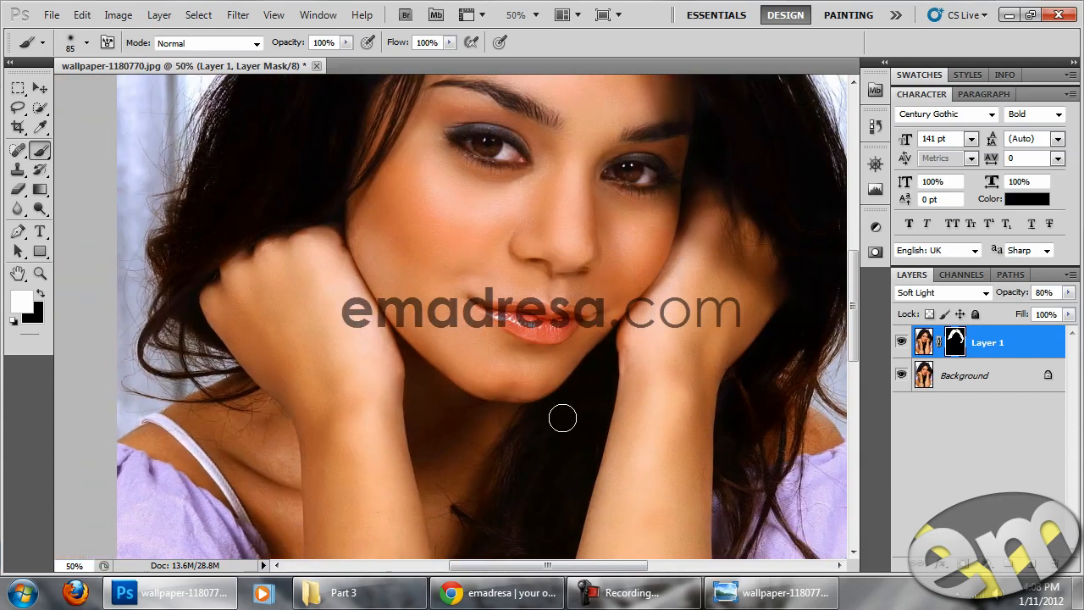
Paint white on the mask over the hair hanging between the forearms and the loose strands around the bangled arm's fist
{"action": "left_click_drag", "start_coordinate": [537, 486], "coordinate": [603, 326]}
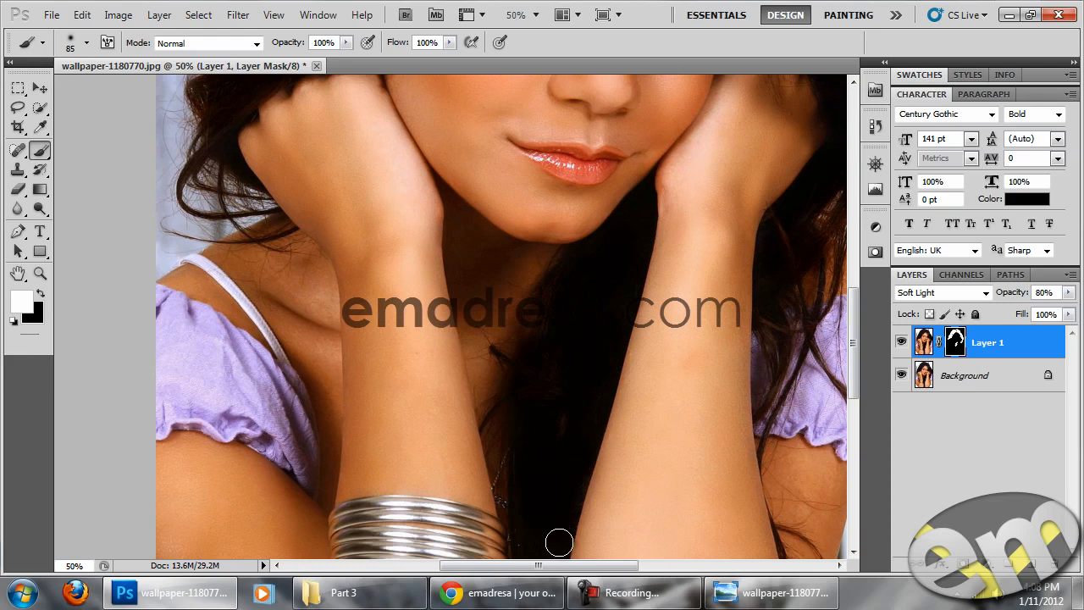
{"action": "left_click_drag", "start_coordinate": [539, 370], "coordinate": [590, 466]}
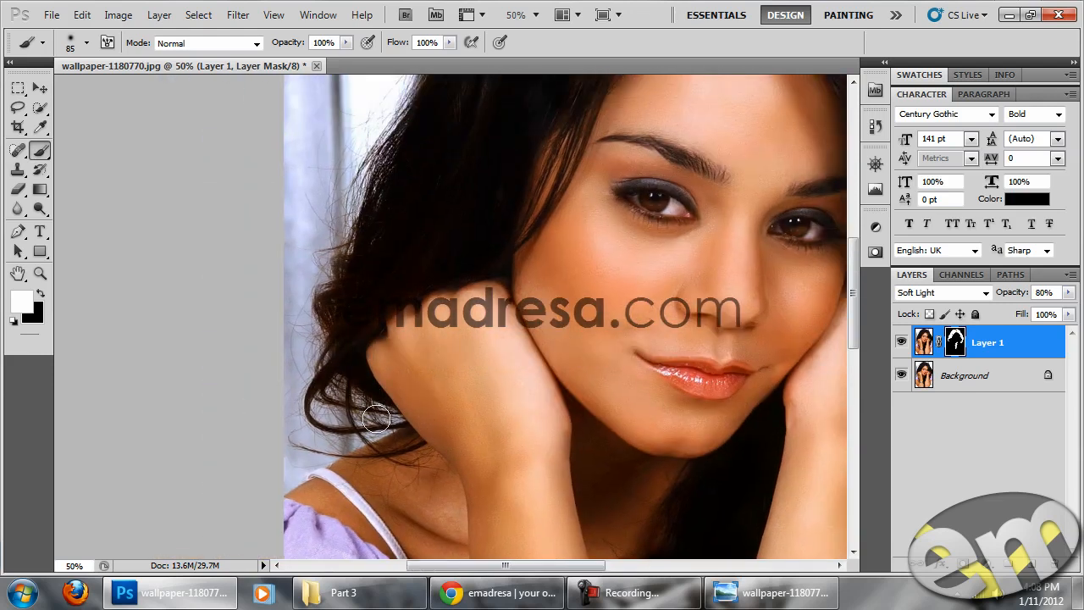
{"action": "left_click_drag", "start_coordinate": [356, 334], "coordinate": [333, 339]}
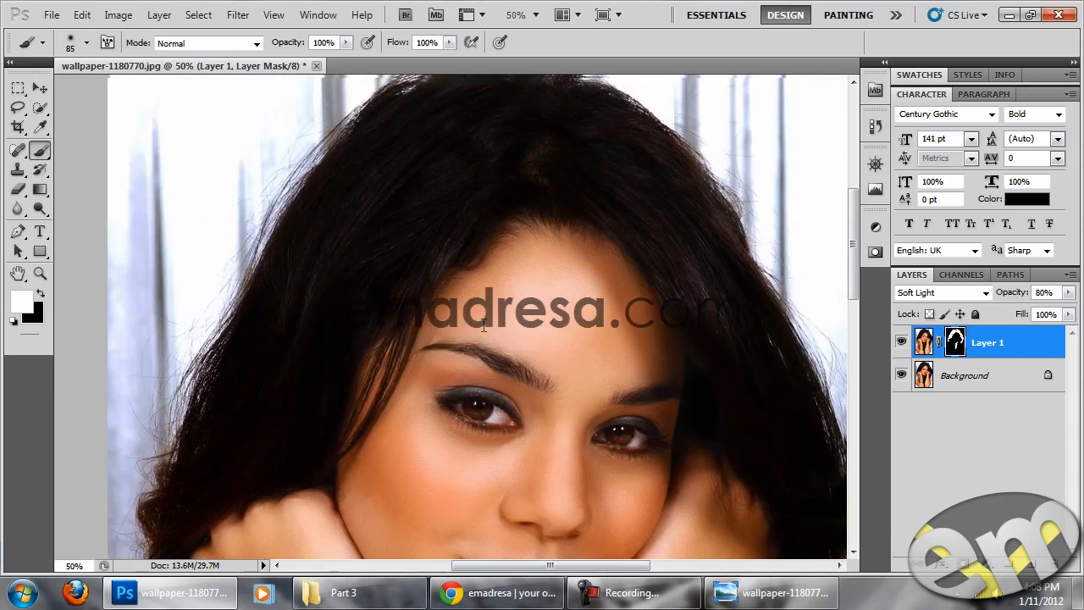
Set Layer 1's opacity to 69% and toggle its visibility to compare the hair with and without the effect
{"action": "left_click_drag", "start_coordinate": [1017, 297], "coordinate": [1007, 299]}
{"action": "left_click", "coordinate": [901, 342]}
{"action": "left_click", "coordinate": [901, 342]}
{"action": "left_click", "coordinate": [901, 342]}
{"action": "left_click", "coordinate": [901, 342]}
{"action": "scroll", "coordinate": [508, 352], "scroll_direction": "down", "scroll_amount": 5}
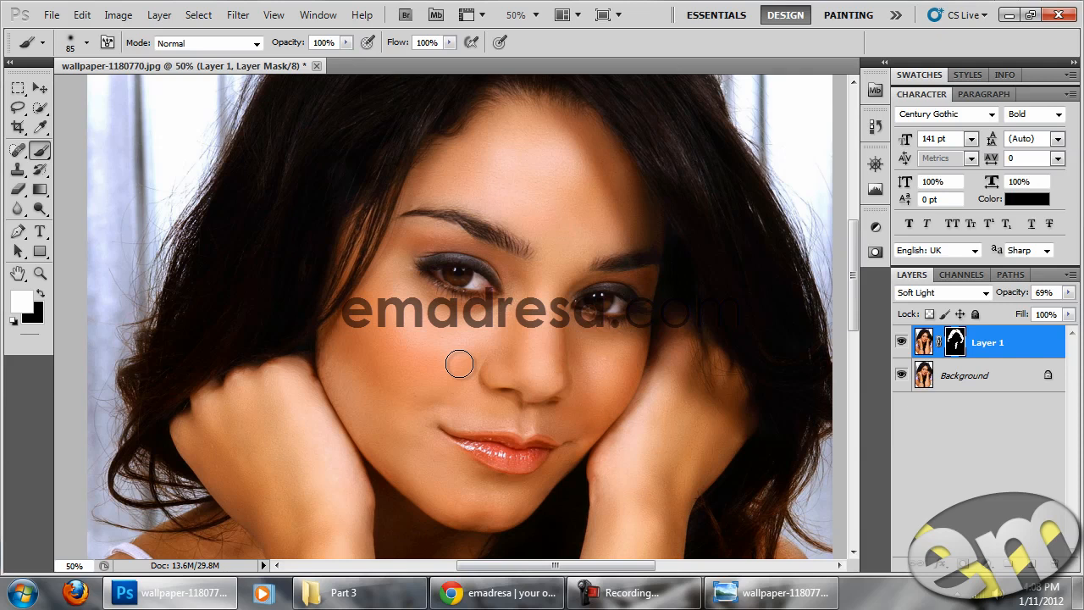
Switch to Chrome to view the social and contact links on the emadresa site, and return to Photoshop
{"action": "left_click", "coordinate": [495, 593]}
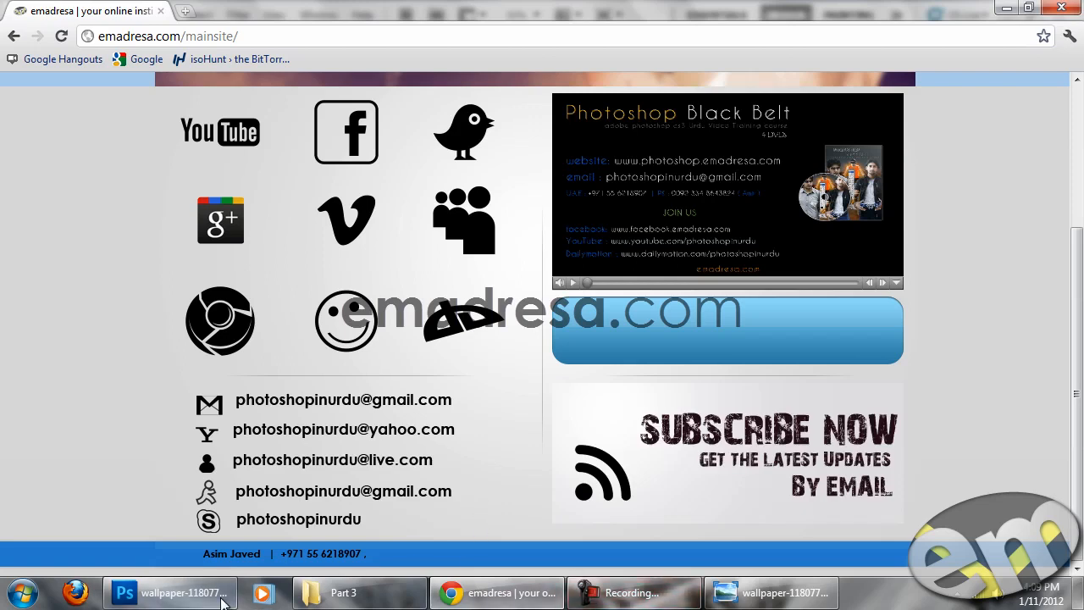
{"action": "left_click", "coordinate": [173, 593]}
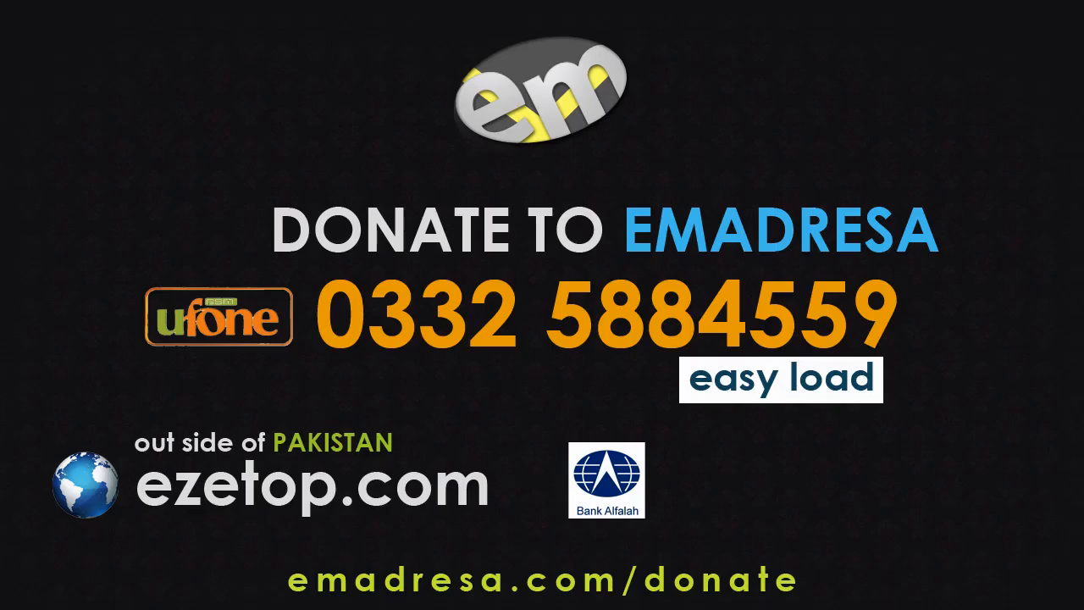